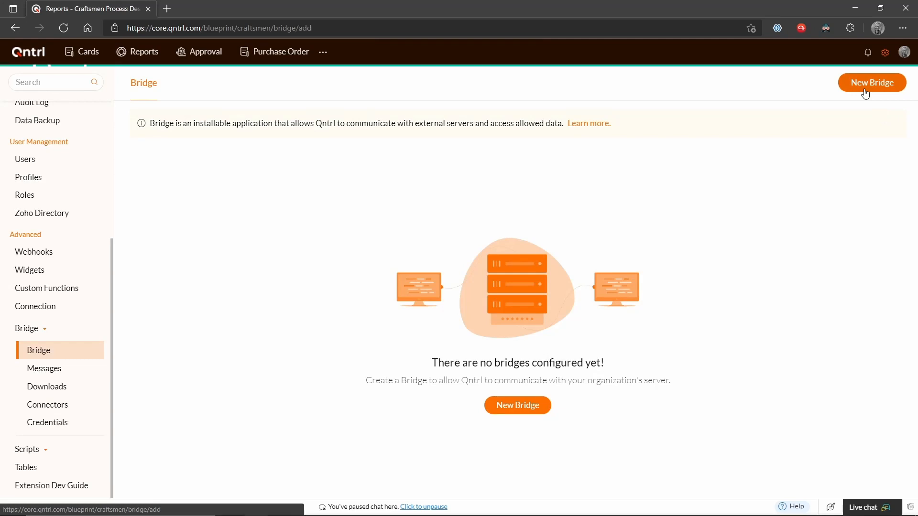
# Cancel the New Bridge form so the Bridge page shows no configured bridges.
pyautogui.click(300, 374)
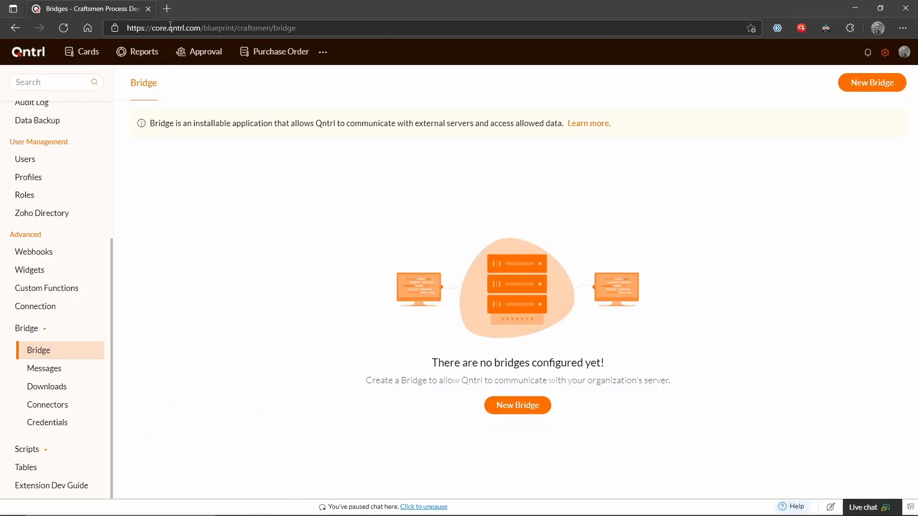
pyautogui.click(167, 9)
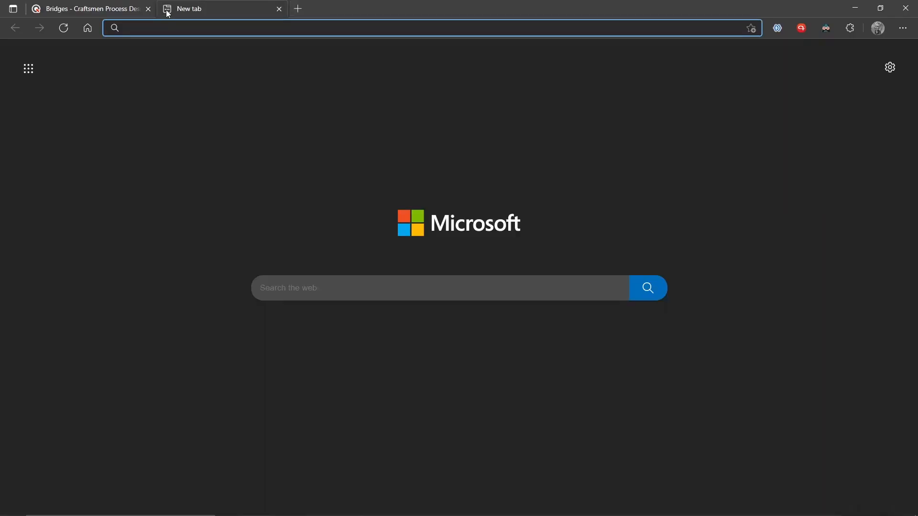
pyautogui.write('www.qntrl.com')
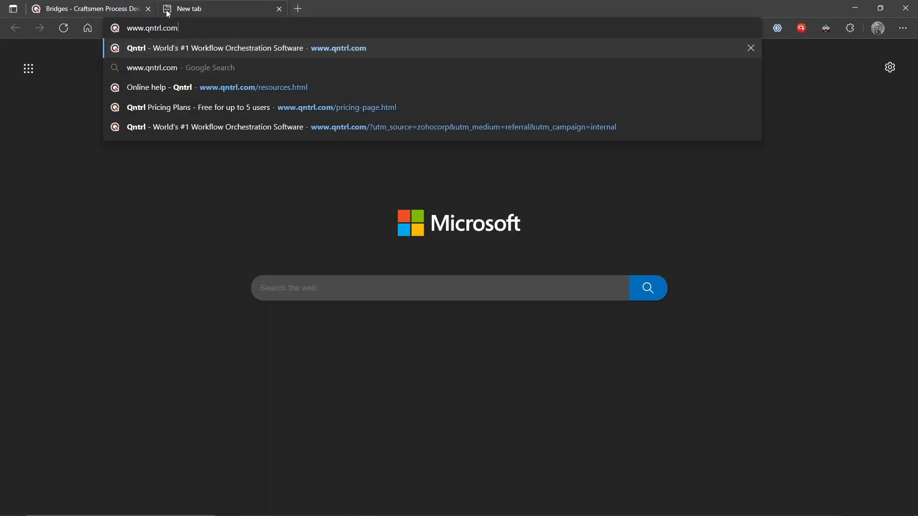
pyautogui.press('Return')
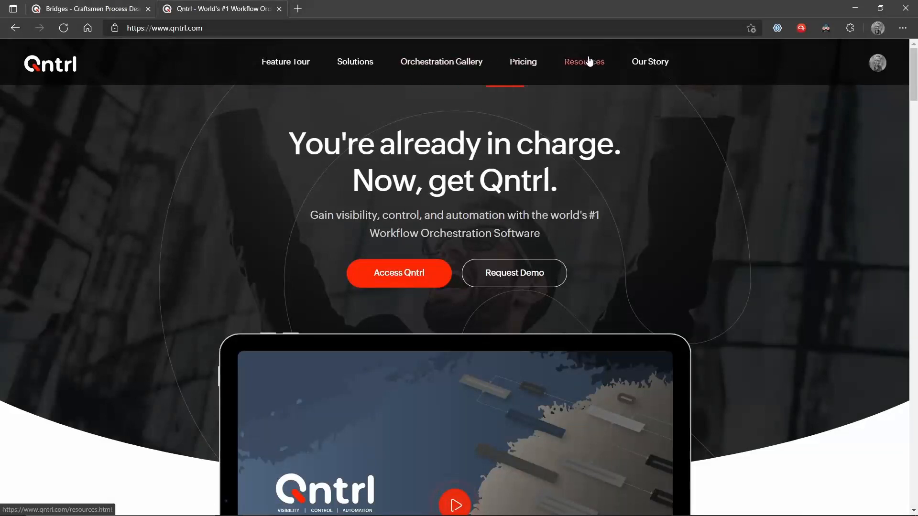
pyautogui.click(592, 67)
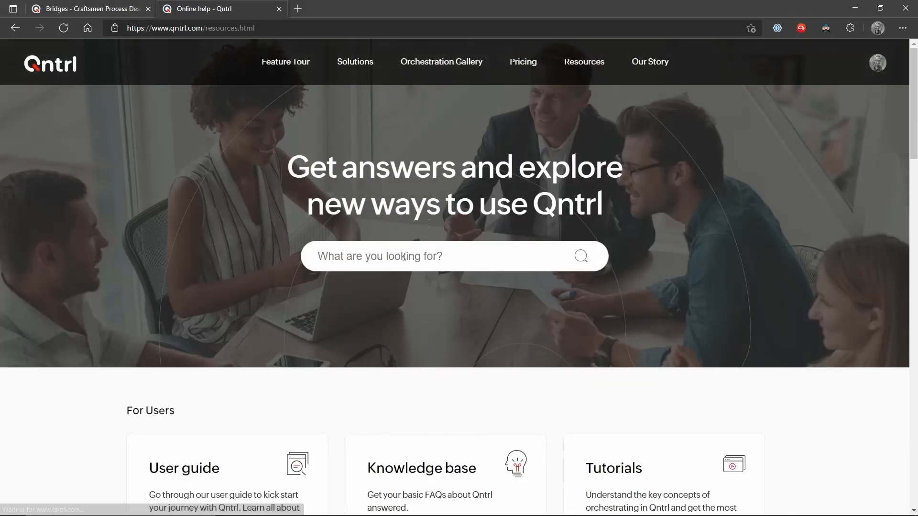
pyautogui.scroll(-4, 404, 260)
pyautogui.click(185, 266)
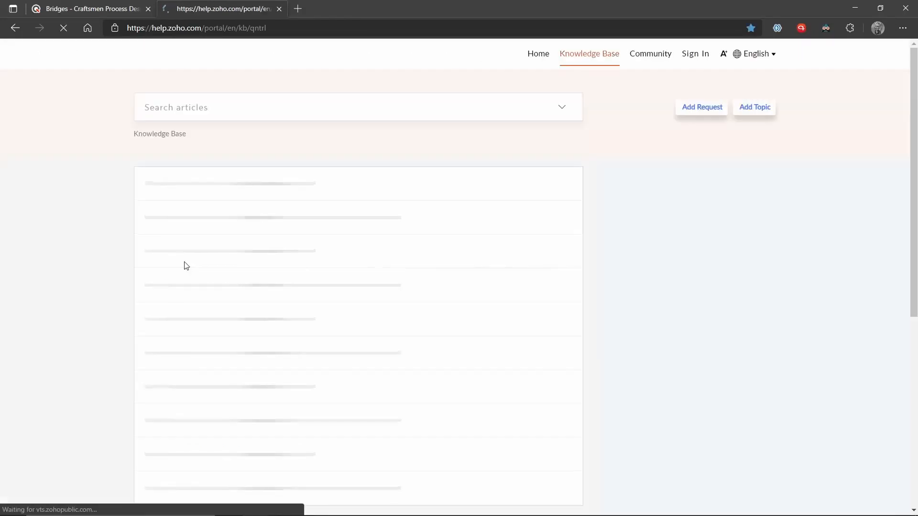
pyautogui.scroll(-7, 185, 263)
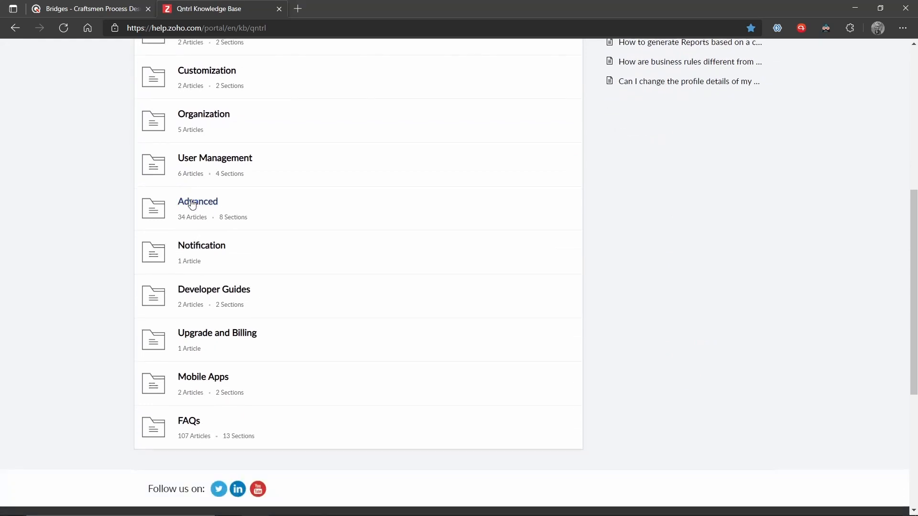
pyautogui.click(195, 205)
# Read the Bridge > Configure Bridge in Qntrl article, then reopen Qntrl's New Bridge form.
pyautogui.scroll(-2, 199, 224)
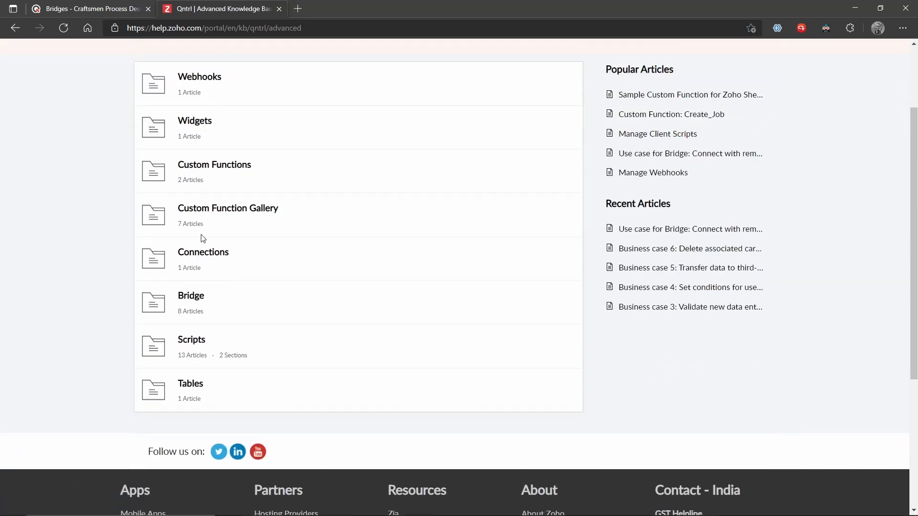
pyautogui.click(200, 300)
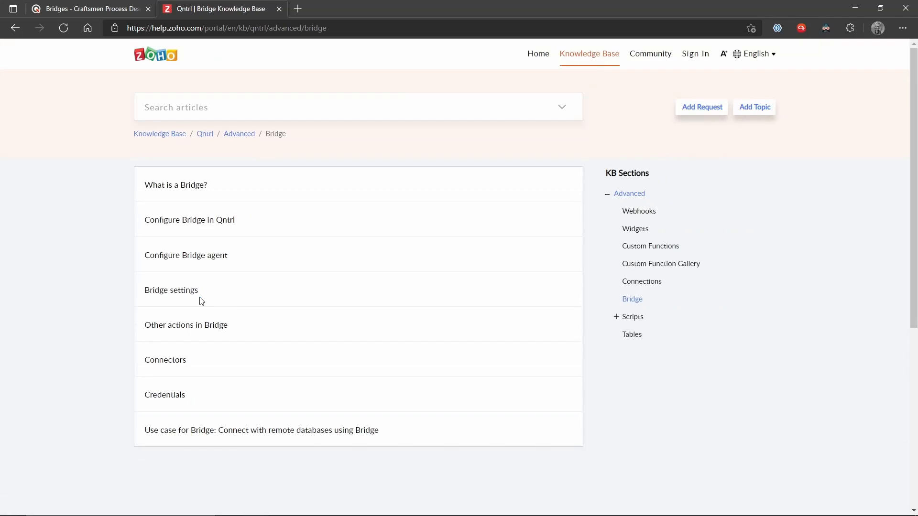
pyautogui.click(185, 222)
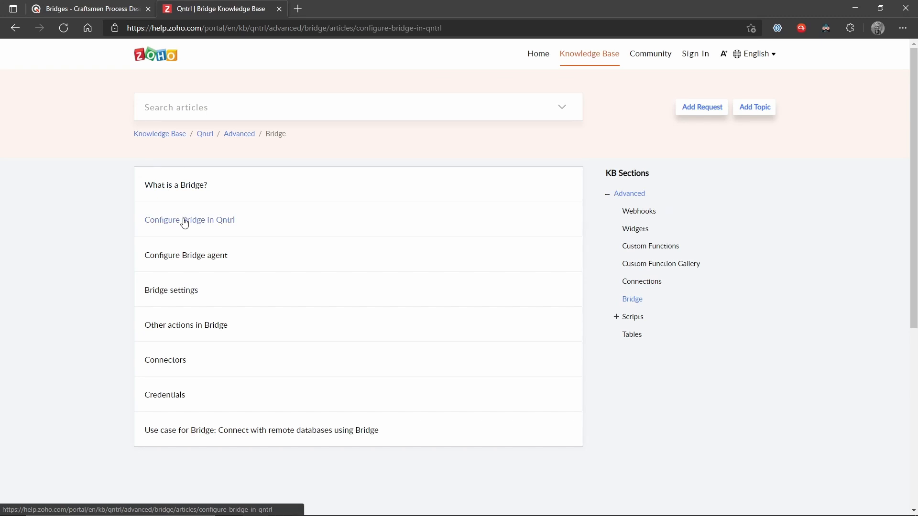
pyautogui.scroll(-2, 184, 222)
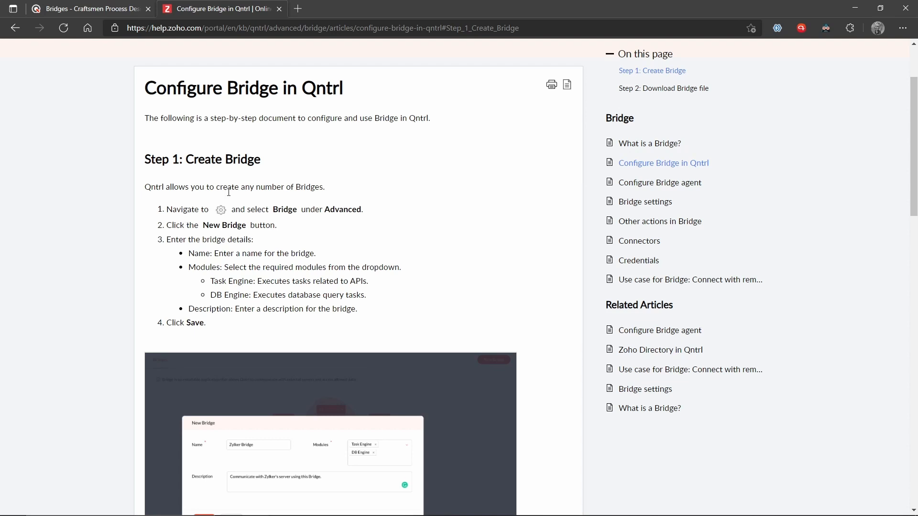
pyautogui.scroll(-1, 185, 223)
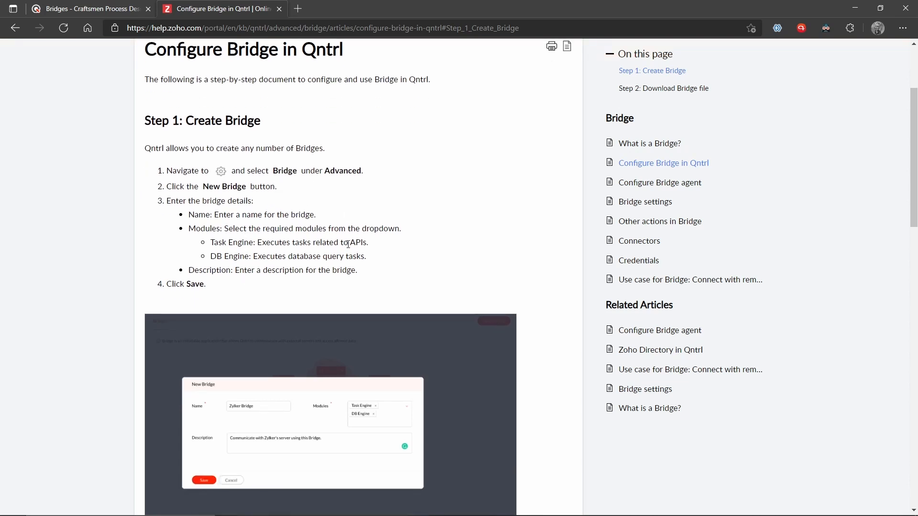
pyautogui.click(70, 5)
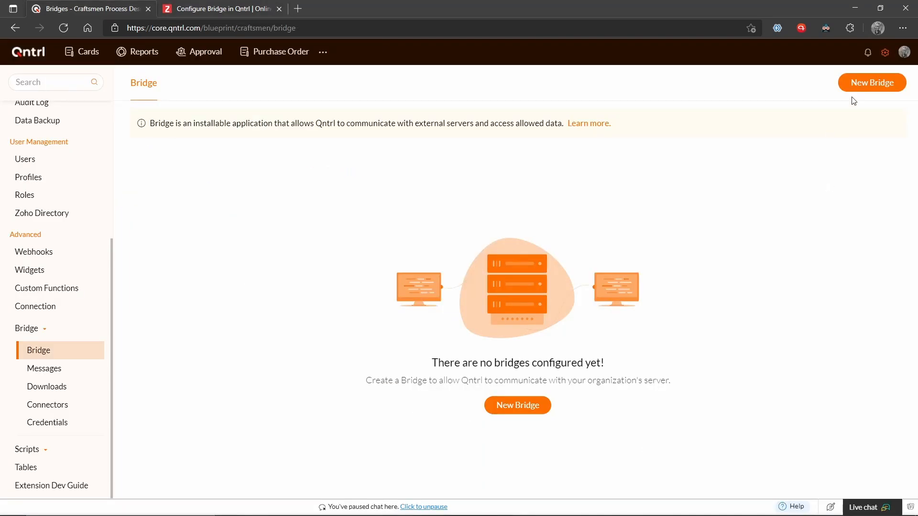
pyautogui.click(873, 84)
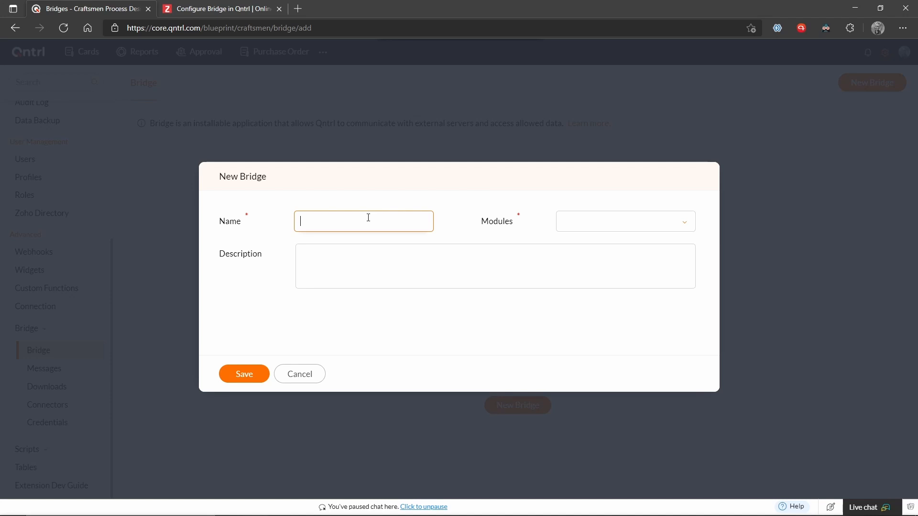
# Save a new bridge named 'Qntrl Bridge' with Task Engine and DB Engine modules.
pyautogui.write('Qntrl Bridge')
pyautogui.click(640, 214)
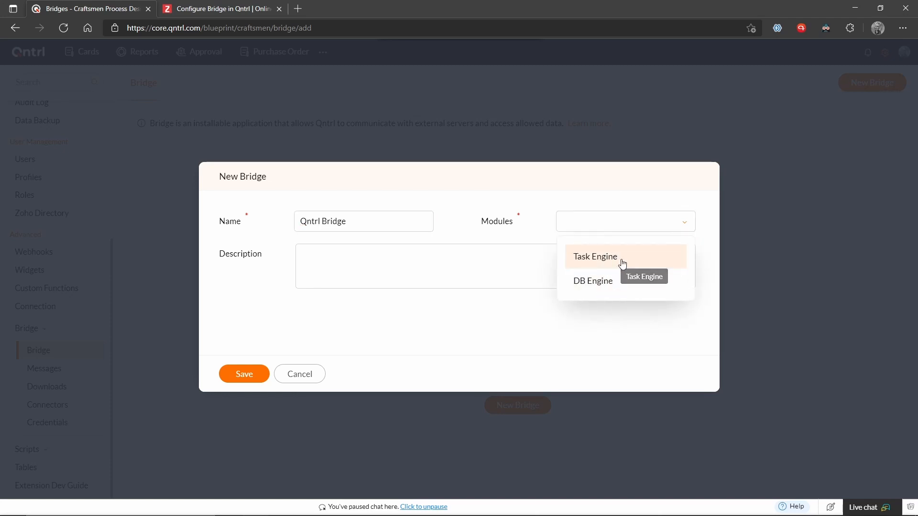
pyautogui.click(622, 264)
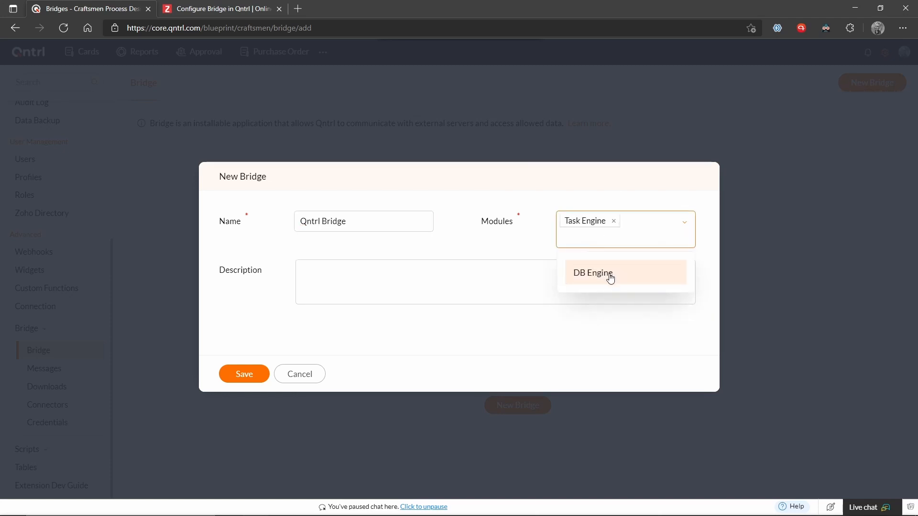
pyautogui.click(610, 273)
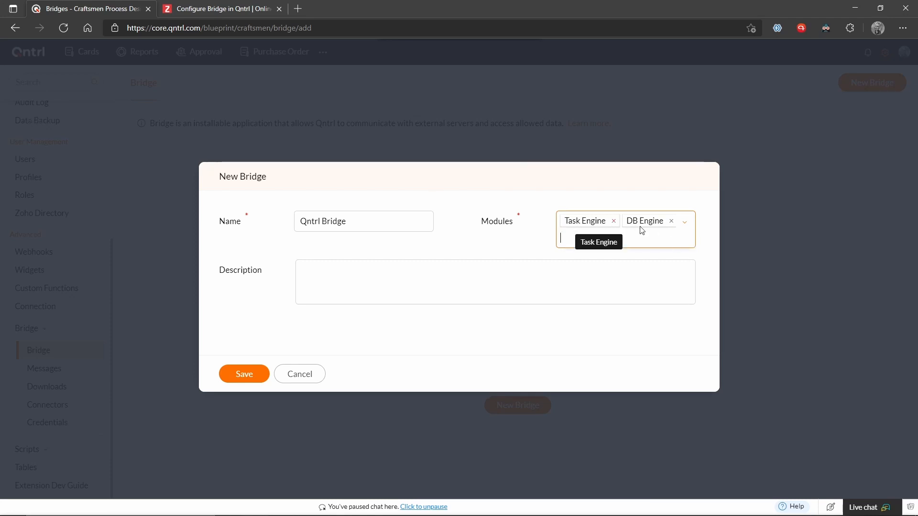
pyautogui.click(241, 374)
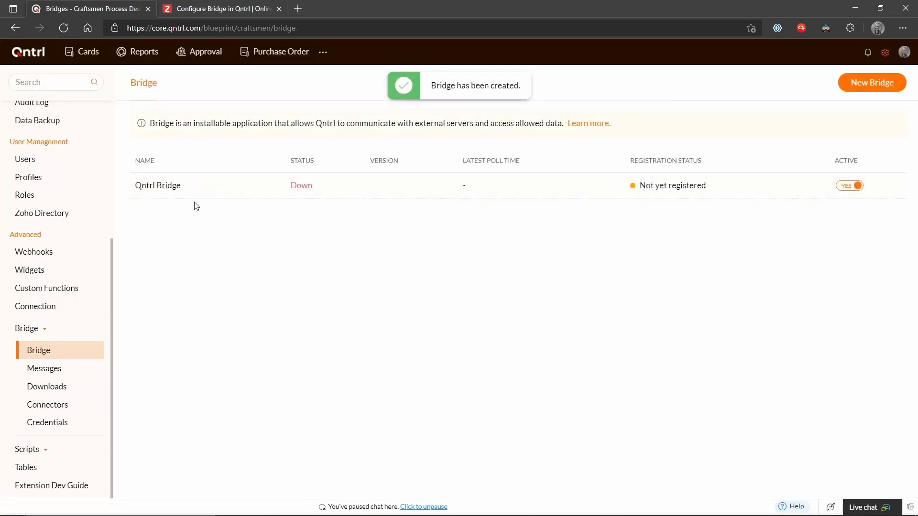
# Highlight the Task Engine and DB Engine descriptions and read Step 2: Download Bridge file.
pyautogui.click(210, 9)
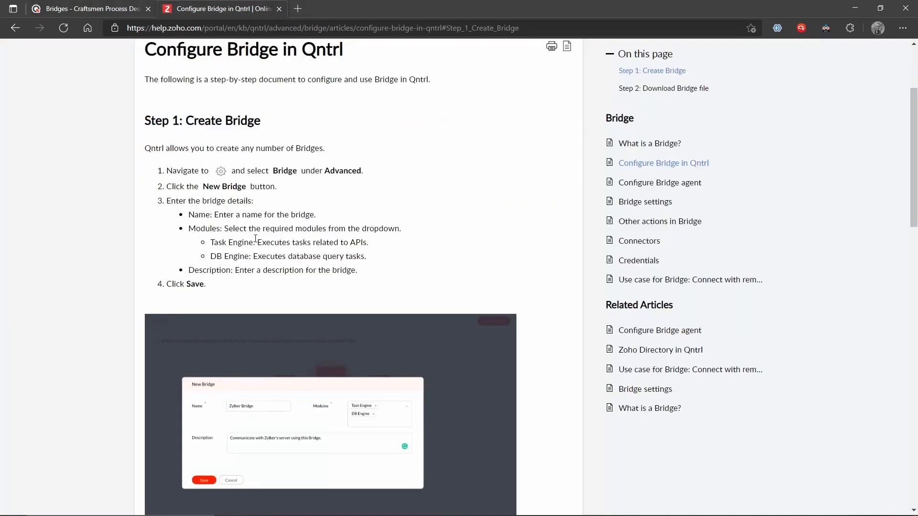
pyautogui.scroll(-7, 255, 242)
pyautogui.scroll(5, 255, 242)
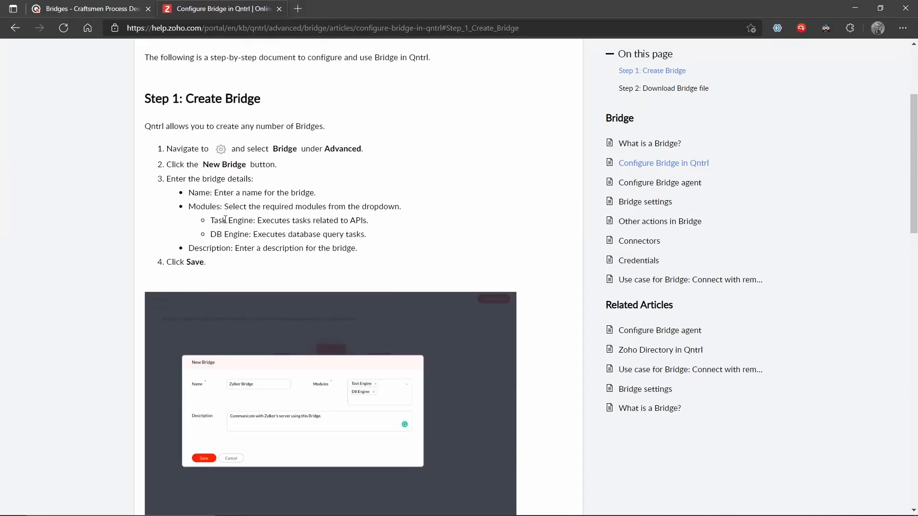
pyautogui.moveTo(222, 219); pyautogui.dragTo(374, 239)
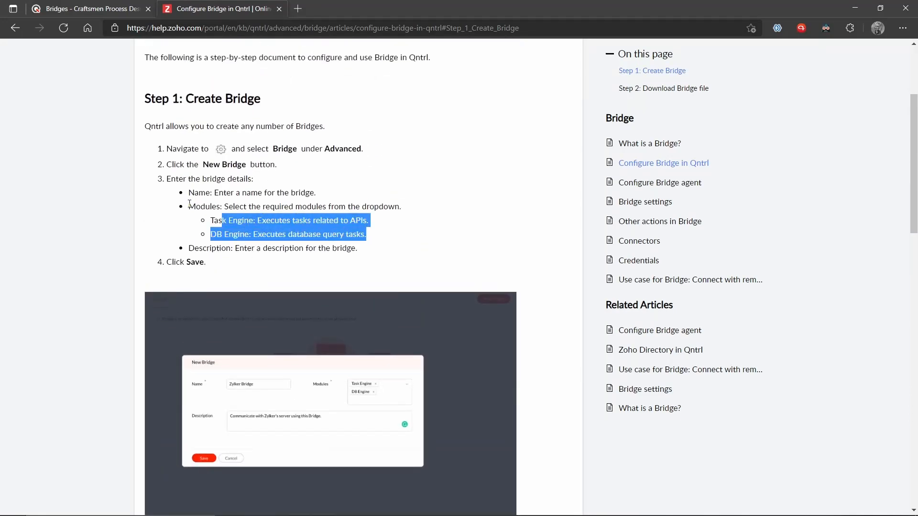
pyautogui.scroll(-3, 259, 233)
pyautogui.scroll(2, 260, 238)
pyautogui.scroll(-7, 268, 237)
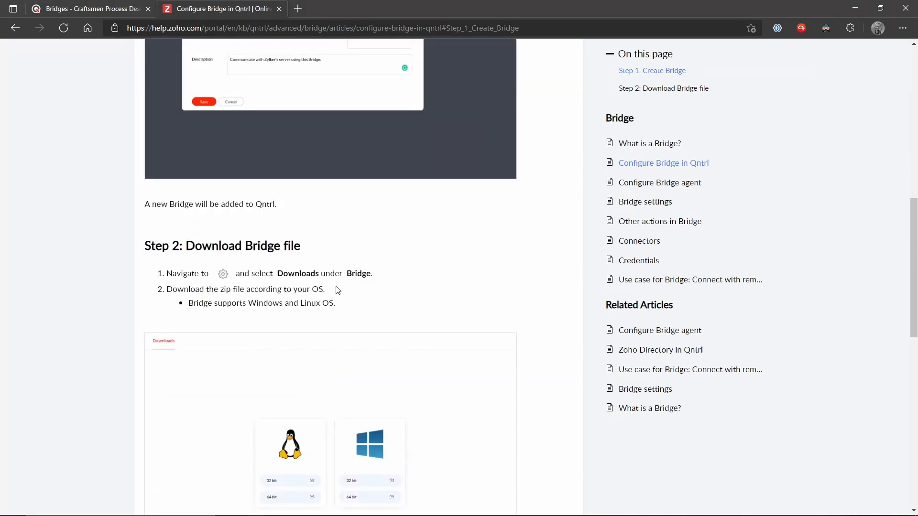
pyautogui.scroll(-1, 338, 290)
pyautogui.scroll(-2, 338, 290)
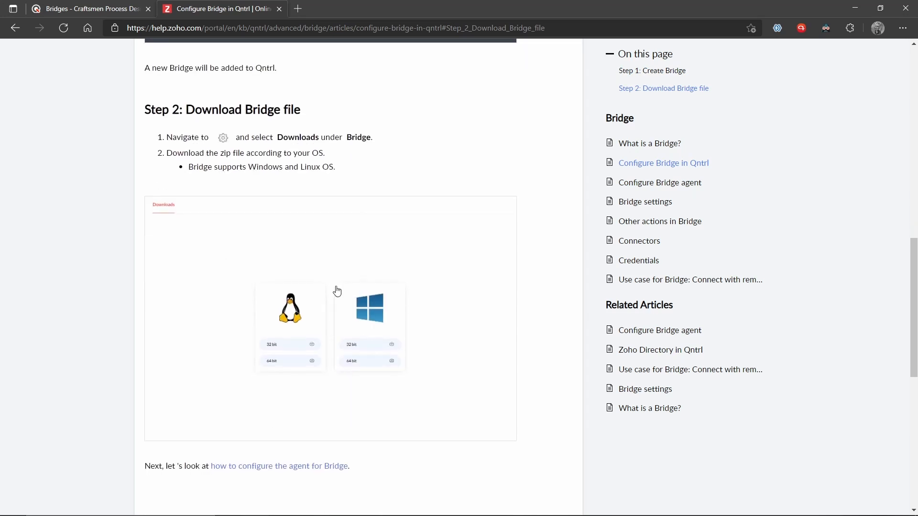
pyautogui.click(121, 5)
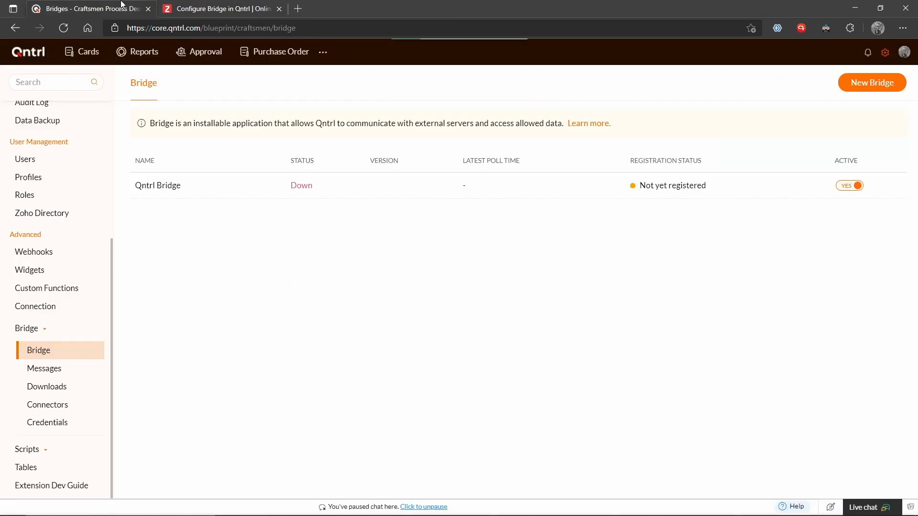
# Download the Windows 64 bit bridge package and show bridge.zip in its folder.
pyautogui.click(55, 396)
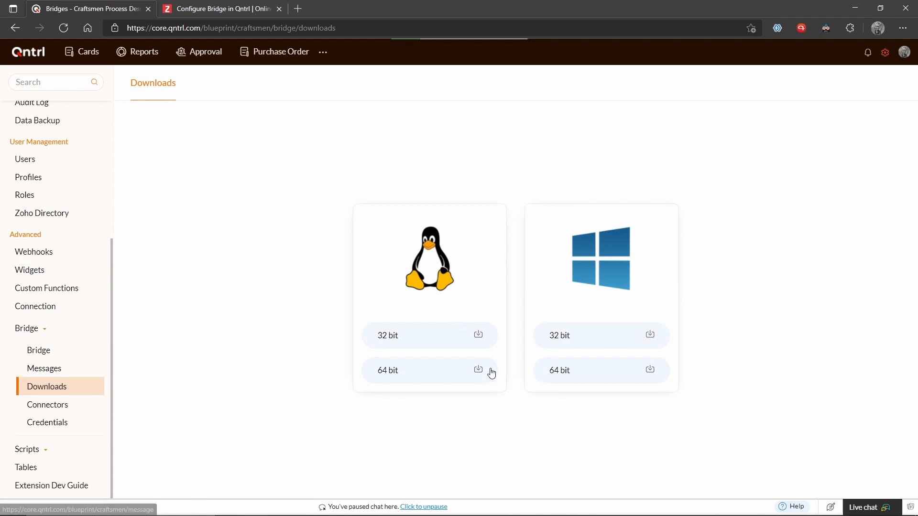
pyautogui.click(649, 371)
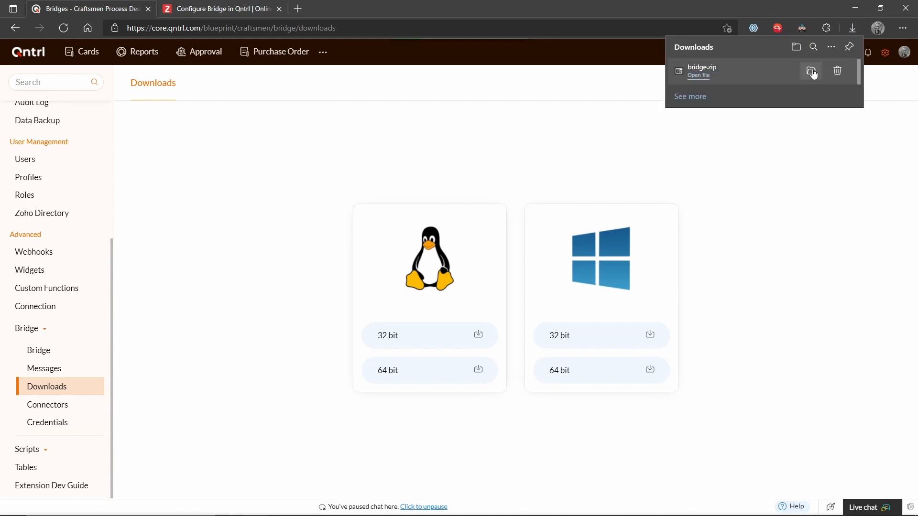
pyautogui.click(811, 72)
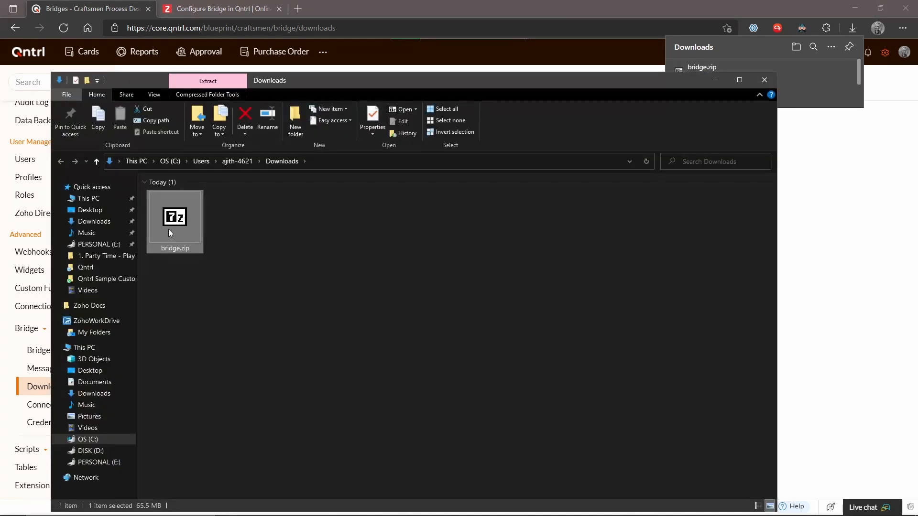
# Extract bridge.zip with 7-Zip to a bridge folder and open its bin folder.
pyautogui.rightClick(168, 229)
pyautogui.moveTo(271, 279)
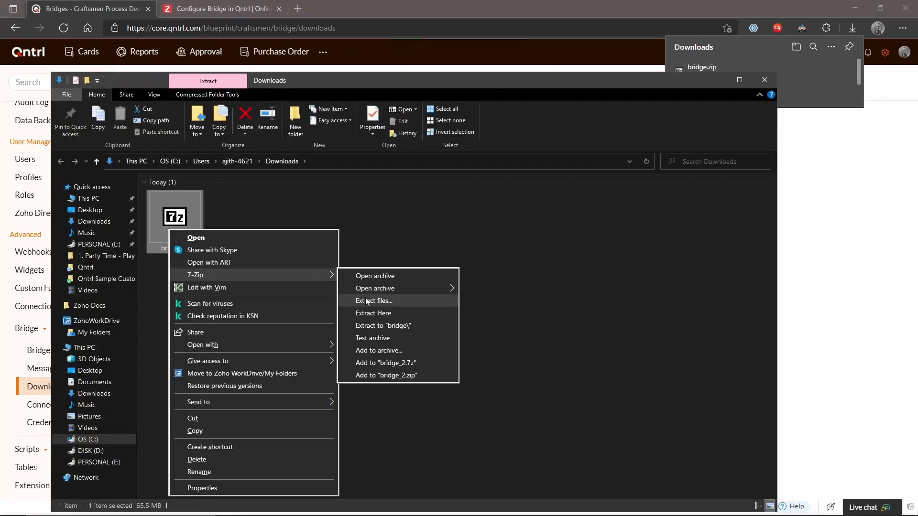
pyautogui.click(396, 326)
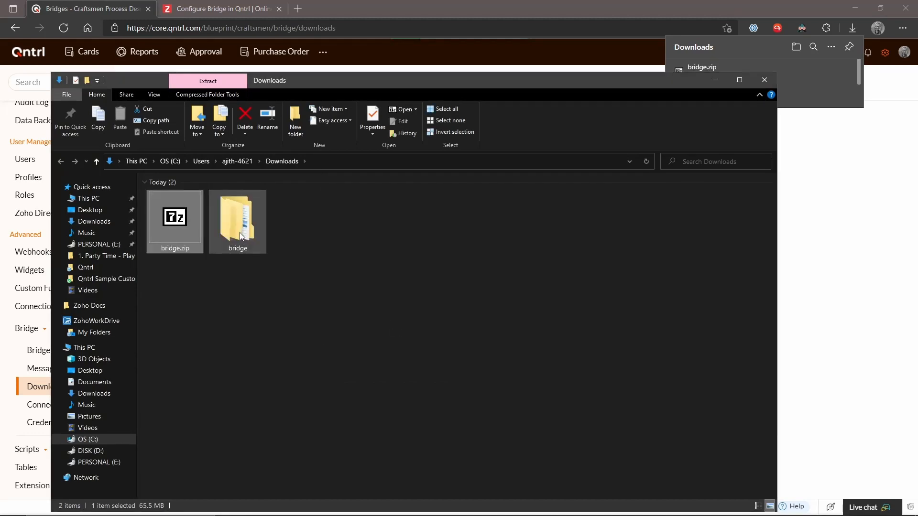
pyautogui.doubleClick(237, 222)
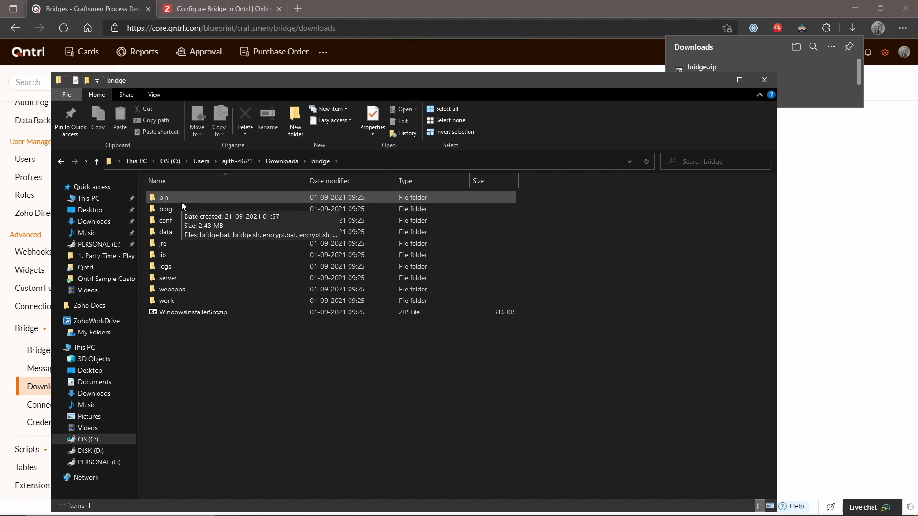
pyautogui.doubleClick(203, 201)
pyautogui.click(204, 201)
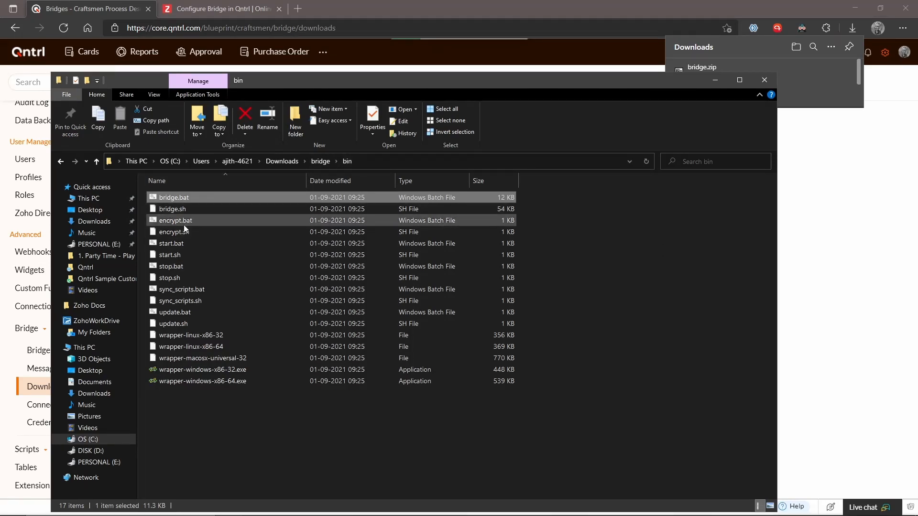
pyautogui.click(13, 505)
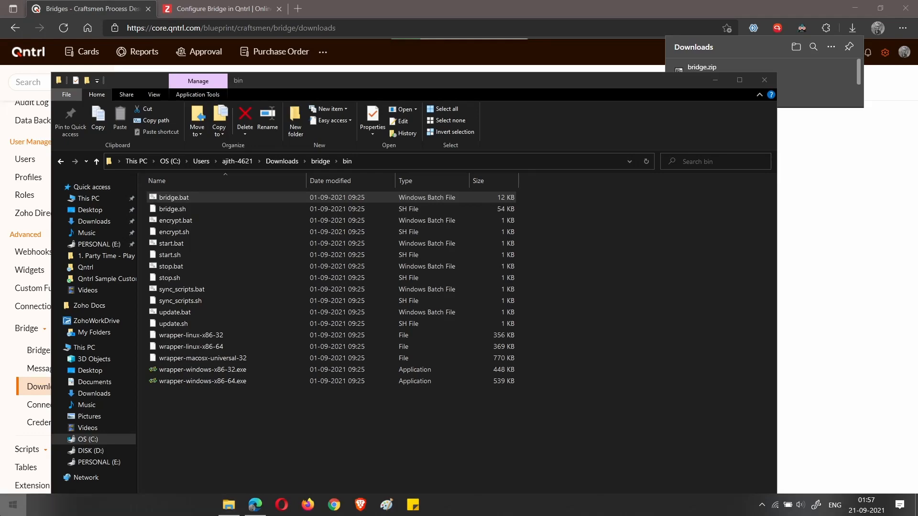
# Open Command Prompt and change directory to downloads\bridge\bin.
pyautogui.press('super')
pyautogui.press('super+r')
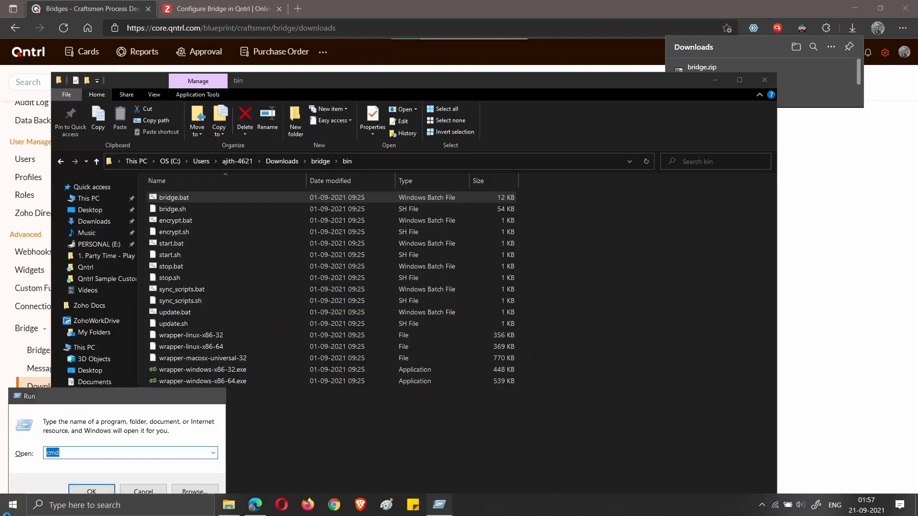
pyautogui.press('Return')
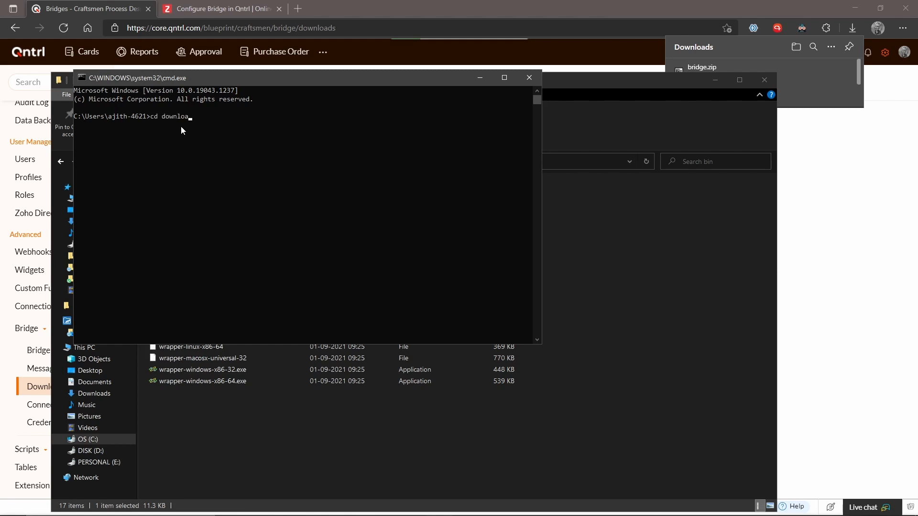
pyautogui.press('Return')
pyautogui.write('cd bridge')
pyautogui.press('Return')
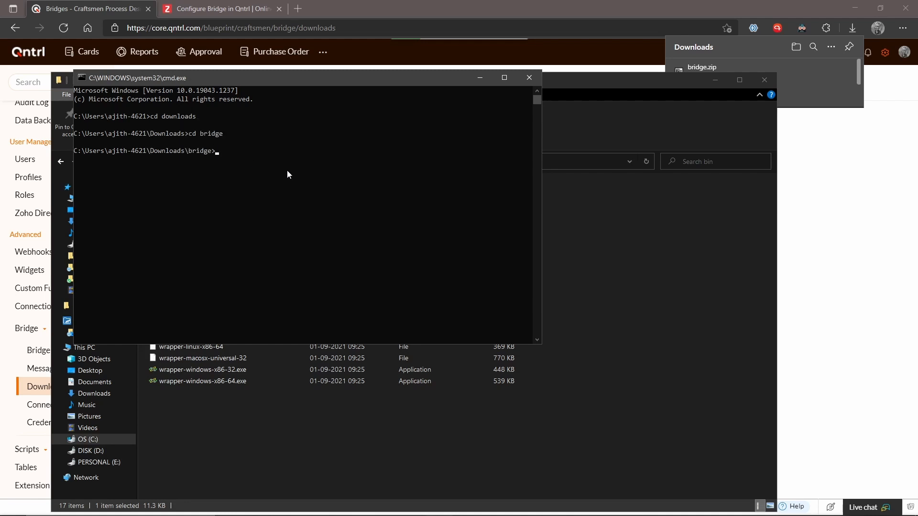
pyautogui.write('cd bin')
pyautogui.press('Return')
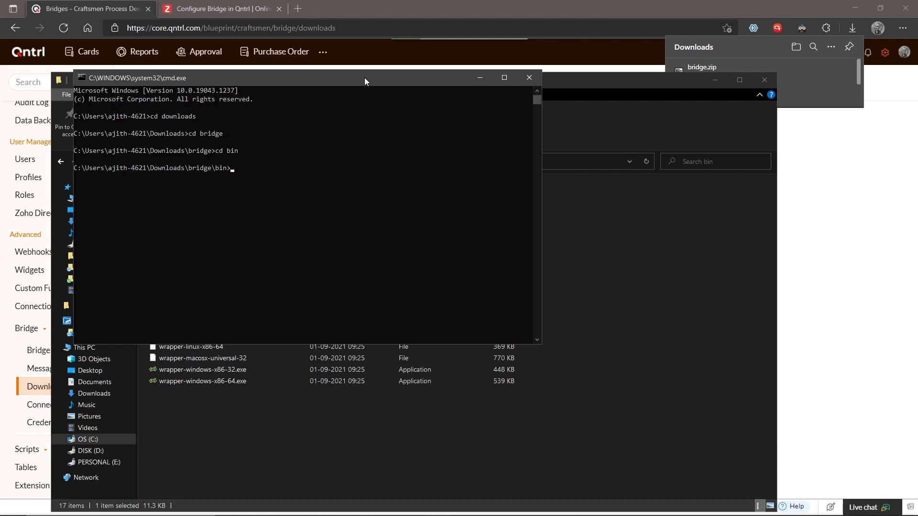
pyautogui.moveTo(364, 77); pyautogui.dragTo(573, 139)
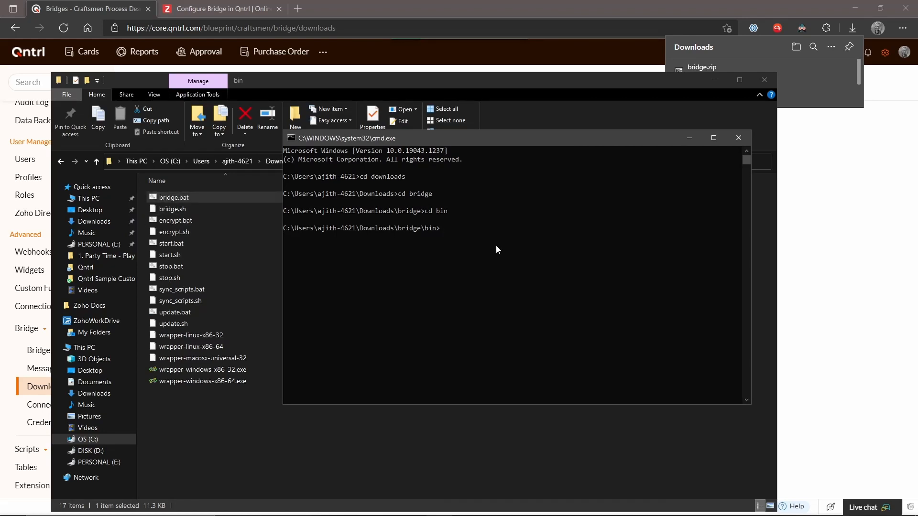
# Run bridge.bat install and confirm the Qntrl Bridge service is installed.
pyautogui.write('bridge')
pyautogui.write('.bat install')
pyautogui.press('Return')
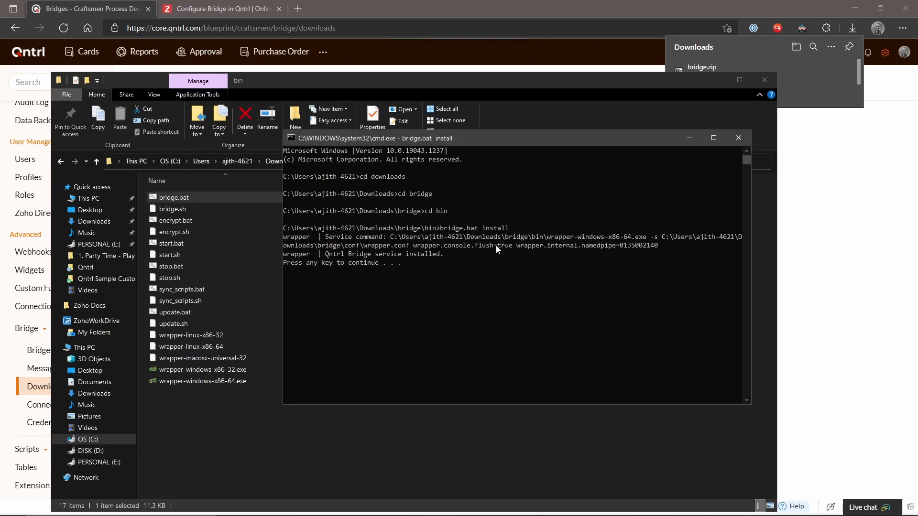
pyautogui.moveTo(454, 255); pyautogui.dragTo(289, 255)
pyautogui.click(436, 268)
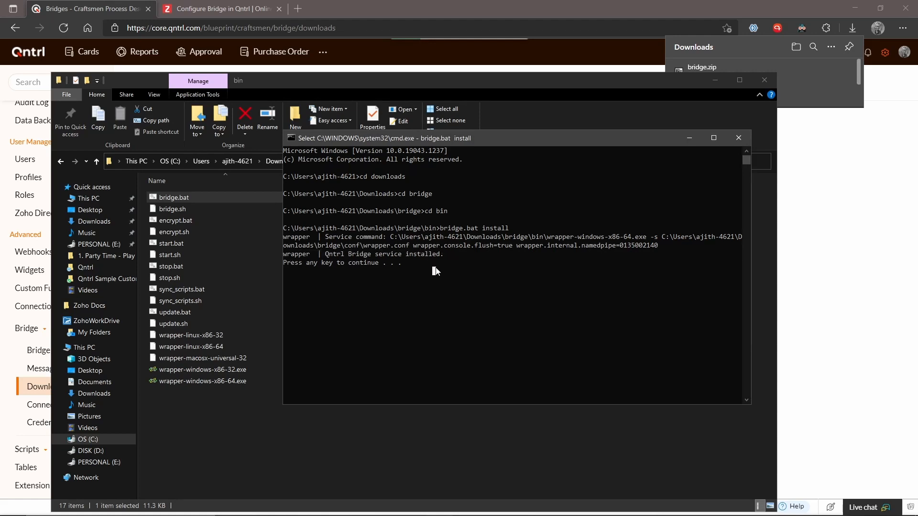
pyautogui.press('Escape')
pyautogui.press('Return')
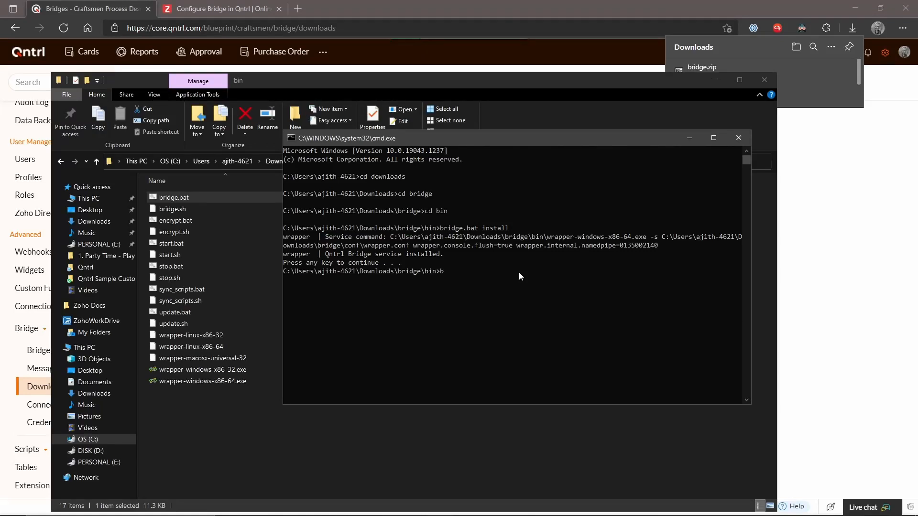
# Run bridge.bat start, which reports the service failed to start.
pyautogui.write('bridge.bat start')
pyautogui.press('Return')
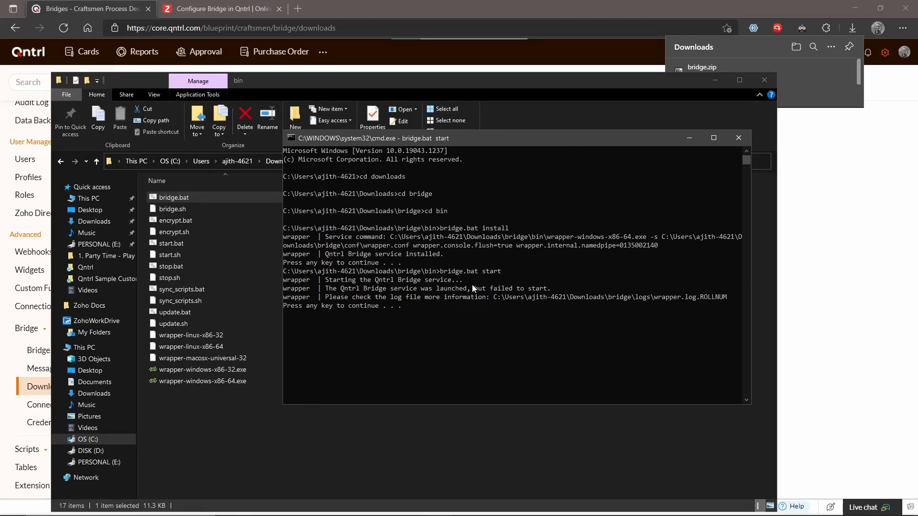
pyautogui.moveTo(330, 289); pyautogui.dragTo(548, 295)
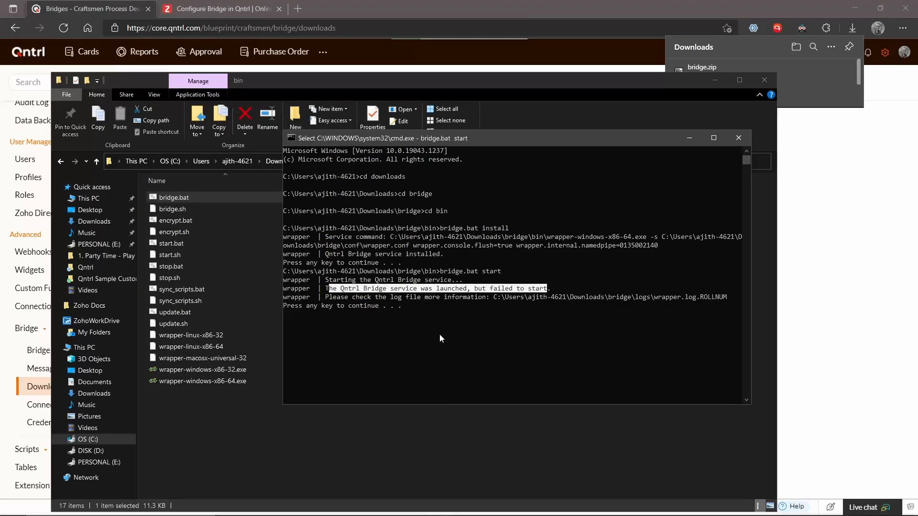
pyautogui.press('Return')
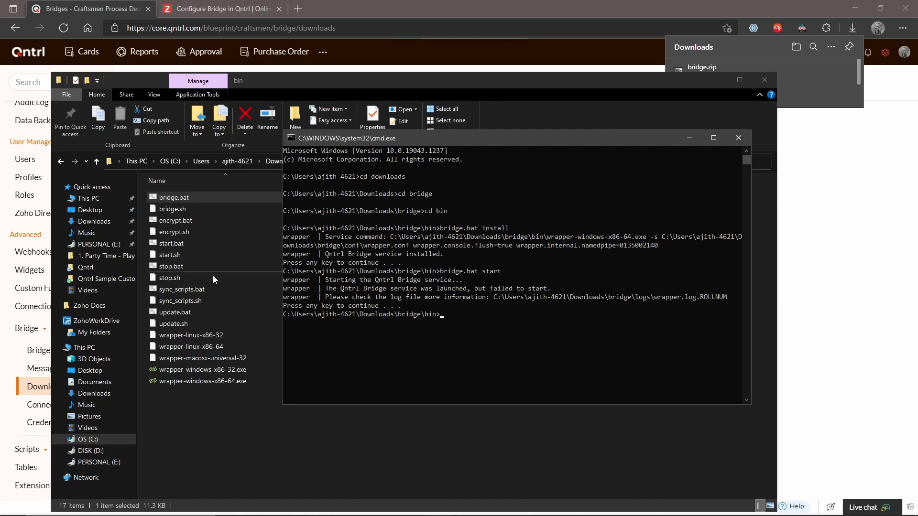
# Open wrapper-bridge.conf from the bridge conf folder in Notepad and select the wrapper.java.command value java.
pyautogui.click(67, 166)
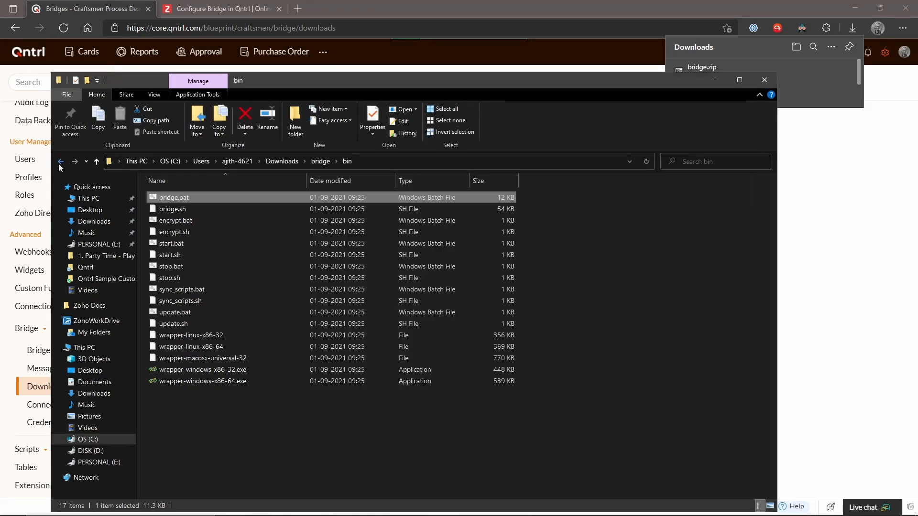
pyautogui.click(61, 162)
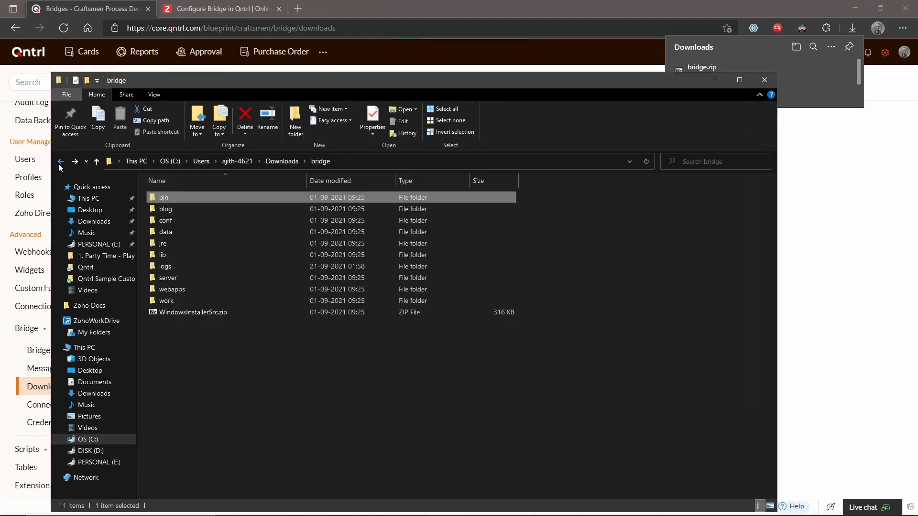
pyautogui.doubleClick(185, 219)
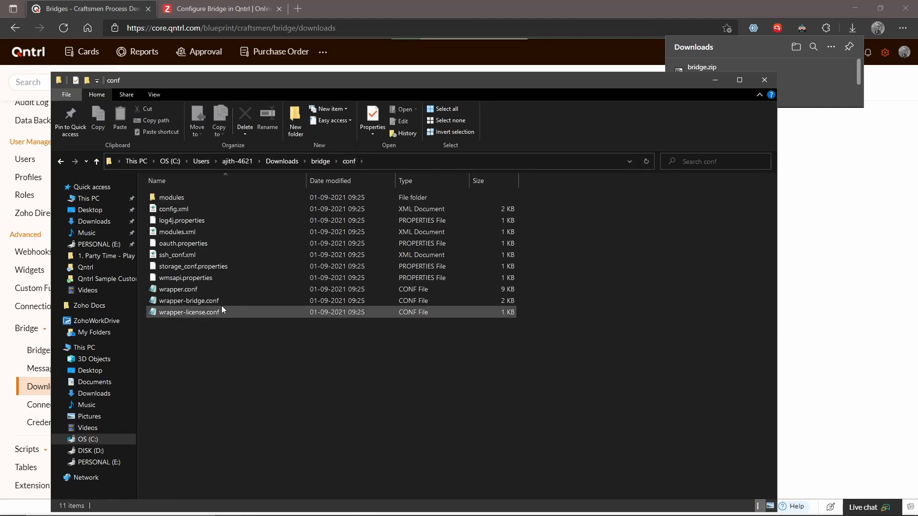
pyautogui.doubleClick(180, 301)
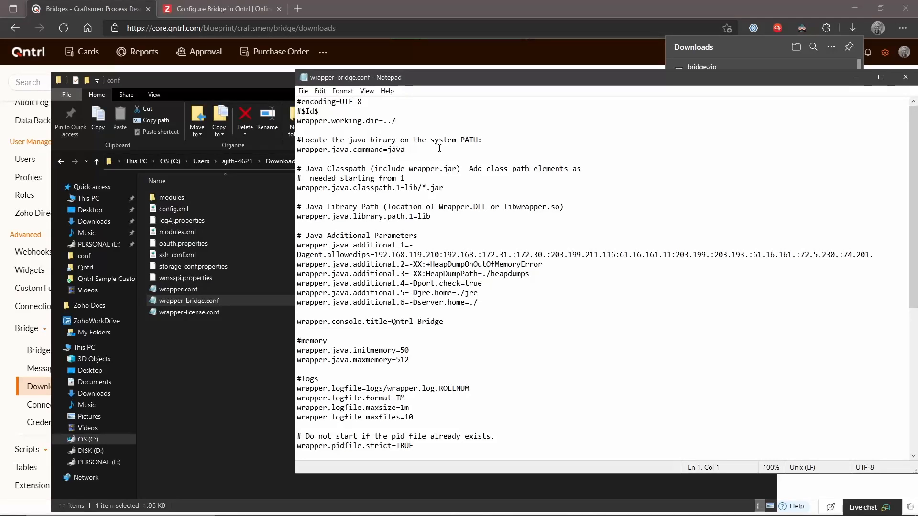
pyautogui.moveTo(406, 150); pyautogui.dragTo(392, 150)
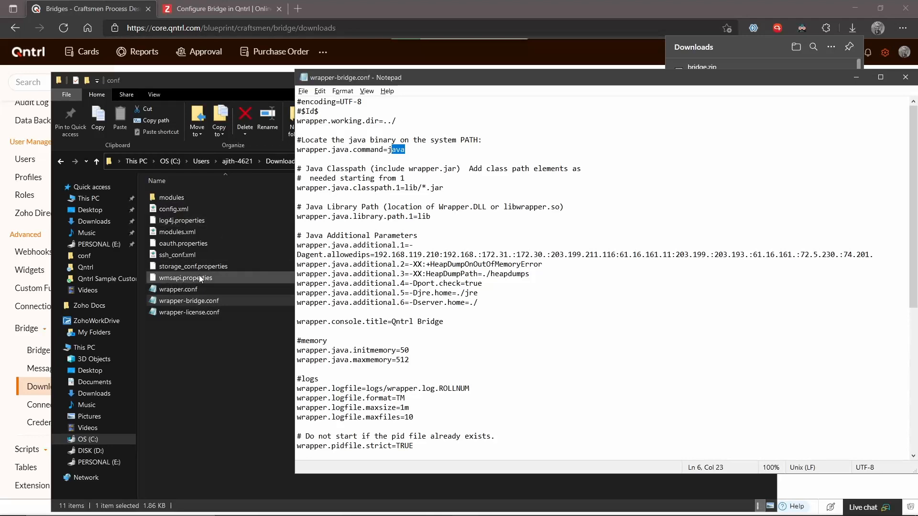
pyautogui.click(204, 5)
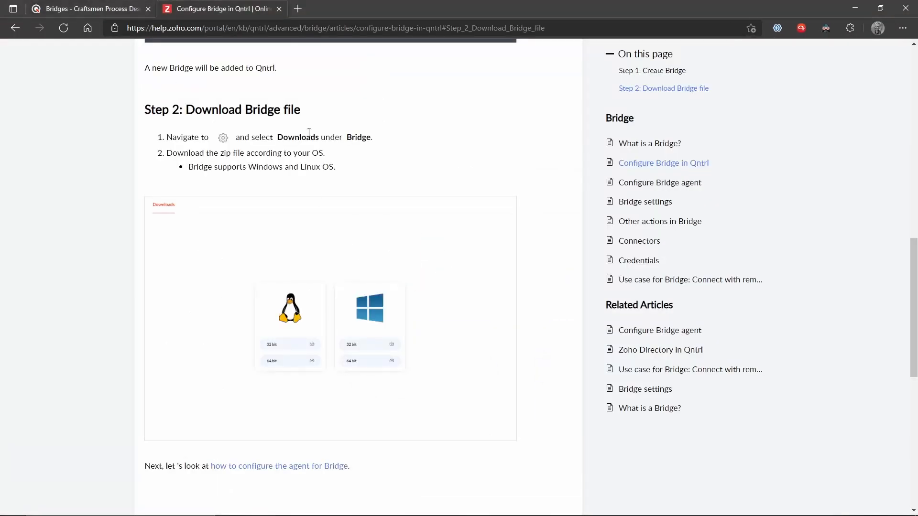
# Find the Setting up Bridge for Windows section and select the jre/bin/java.exe path.
pyautogui.scroll(15, 463, 164)
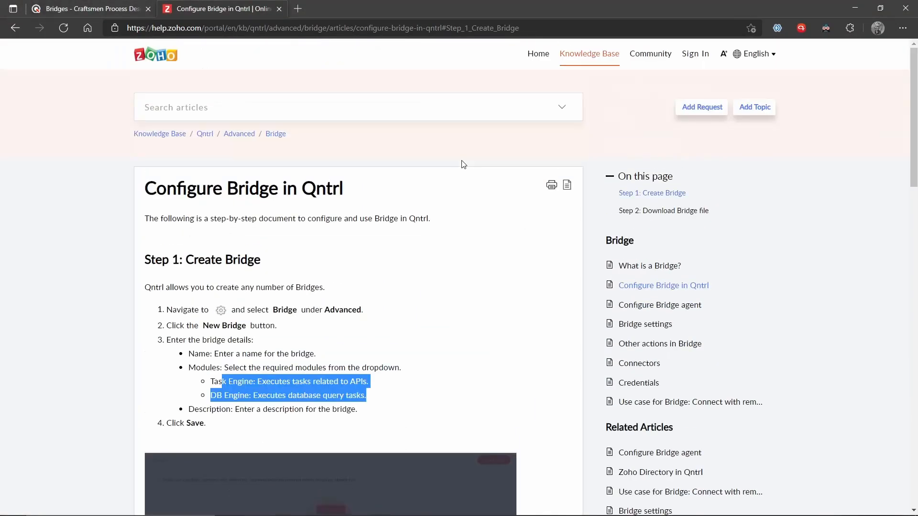
pyautogui.click(682, 308)
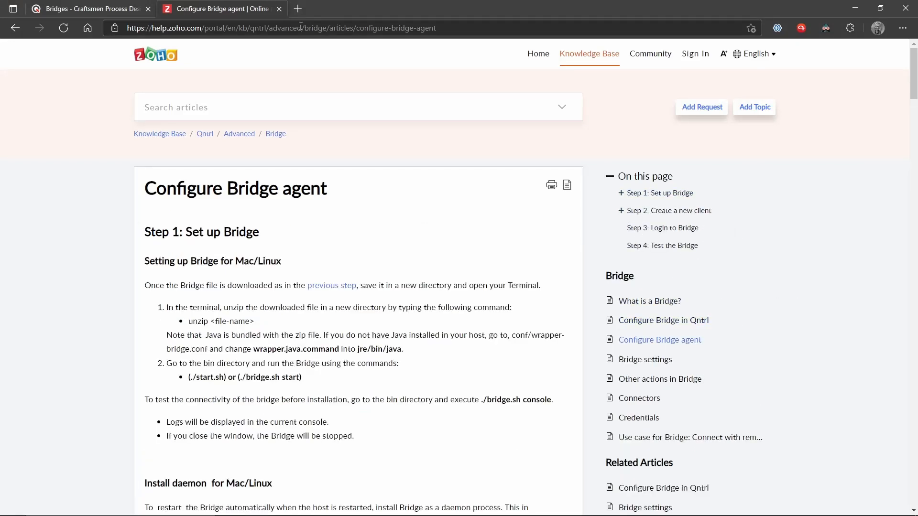
pyautogui.click(275, 135)
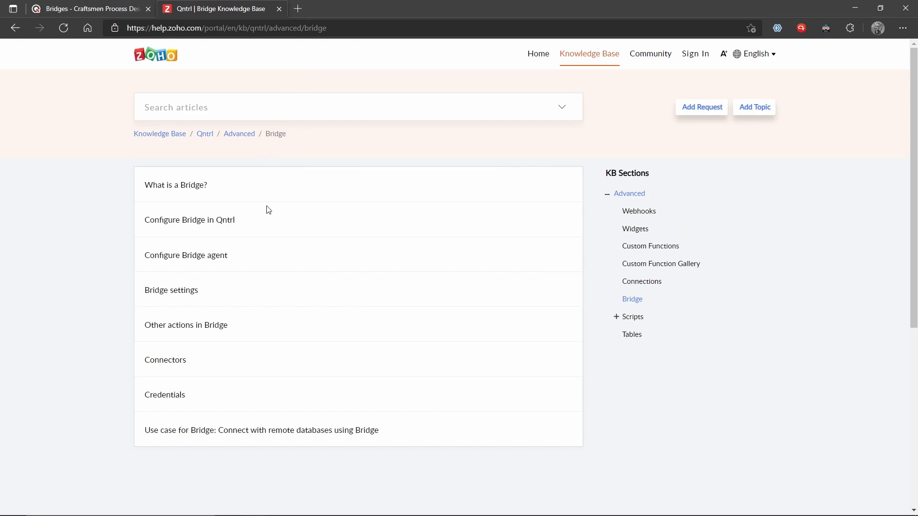
pyautogui.click(179, 263)
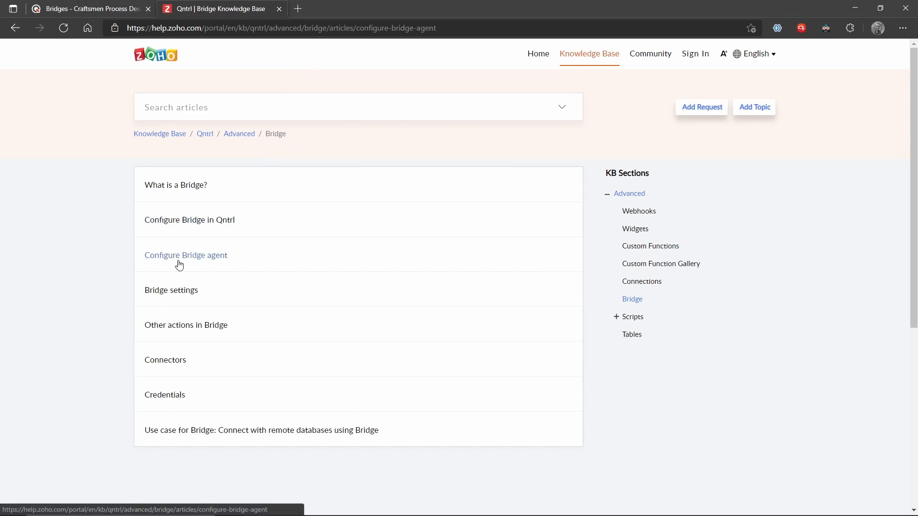
pyautogui.scroll(-20, 252, 280)
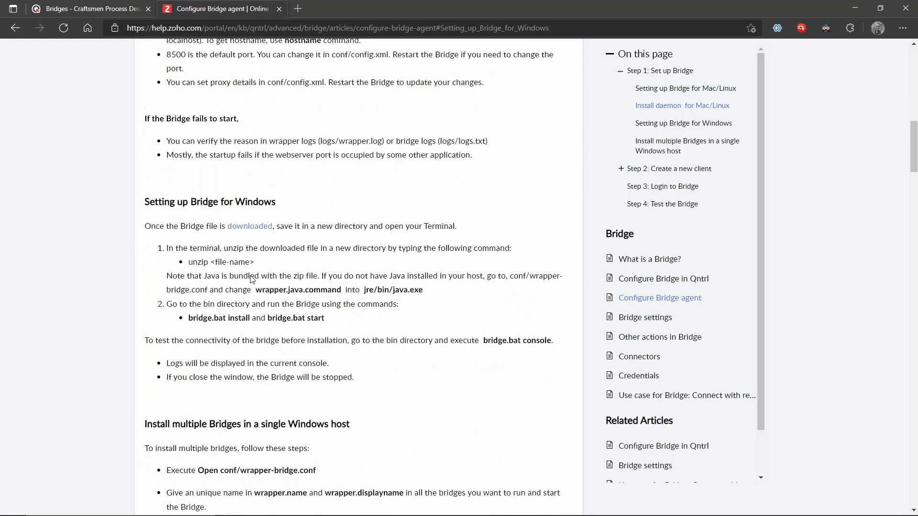
pyautogui.scroll(-2, 327, 192)
pyautogui.scroll(2, 328, 192)
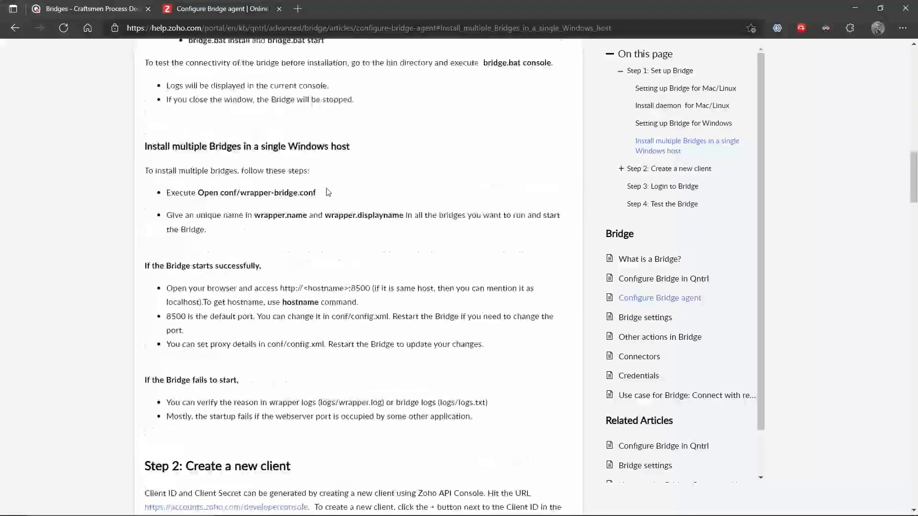
pyautogui.click(688, 124)
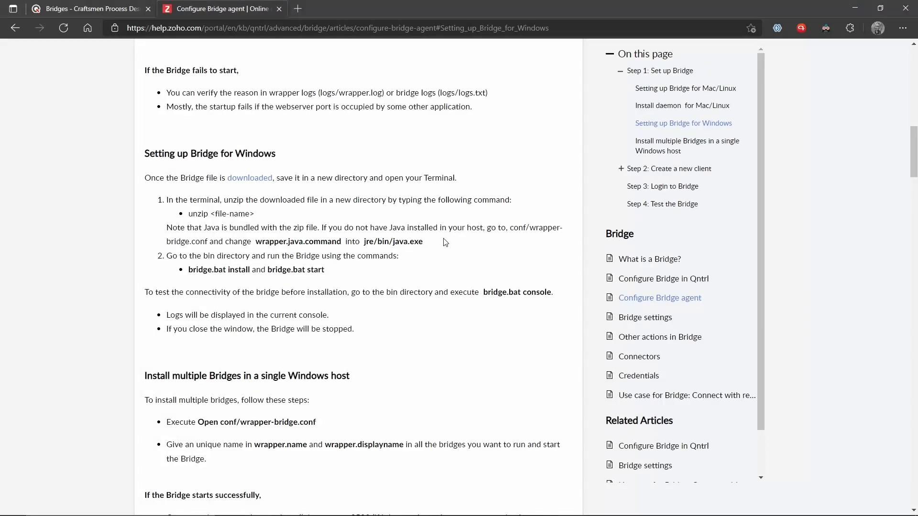
pyautogui.moveTo(426, 244); pyautogui.dragTo(365, 251)
pyautogui.hotkey('ctrl', 'c')
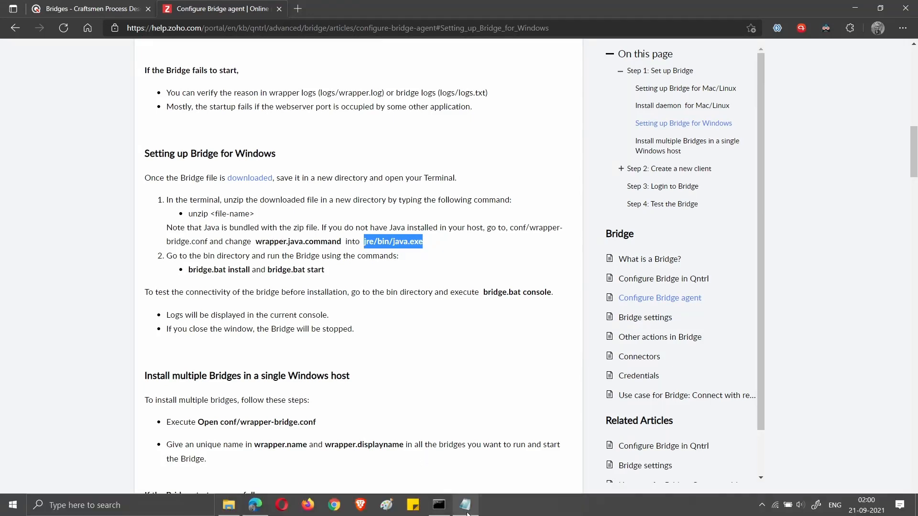
# Change wrapper.java.command from java to jre/bin/java.exe, then save and close wrapper-bridge.conf.
pyautogui.moveTo(466, 504)
pyautogui.click(470, 470)
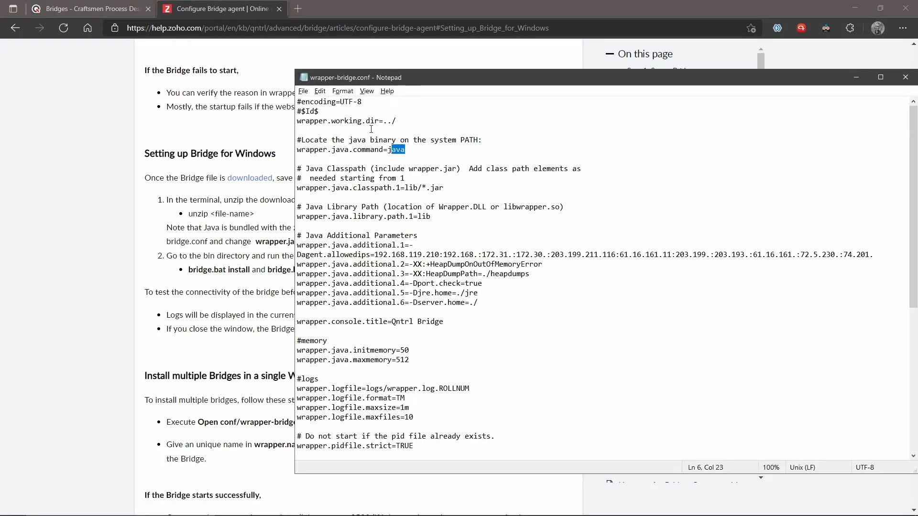
pyautogui.press('BackSpace')
pyautogui.press('BackSpace')
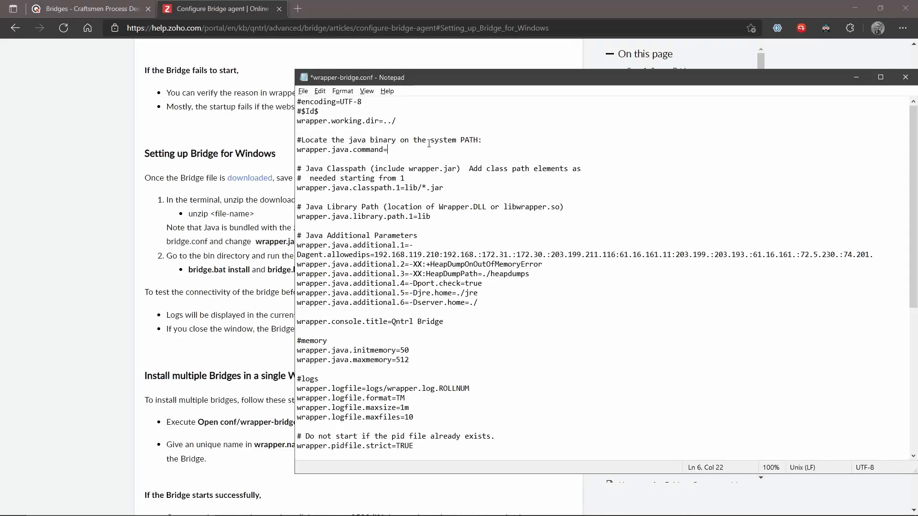
pyautogui.hotkey('ctrl', 'v')
pyautogui.hotkey('ctrl', 's')
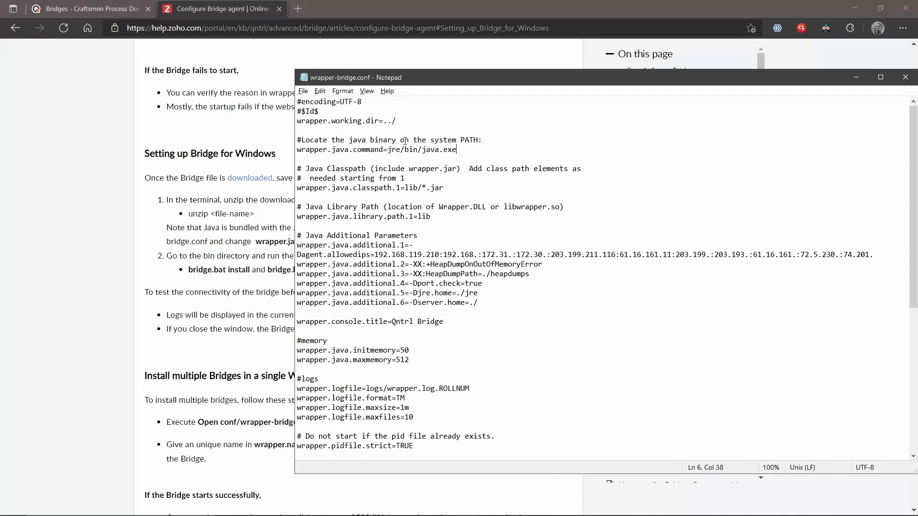
pyautogui.moveTo(562, 87); pyautogui.dragTo(389, 73)
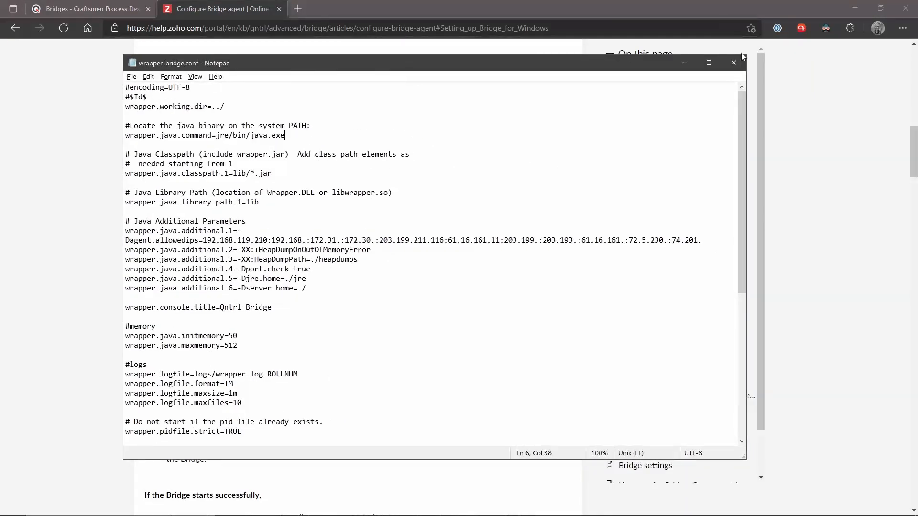
pyautogui.click(742, 67)
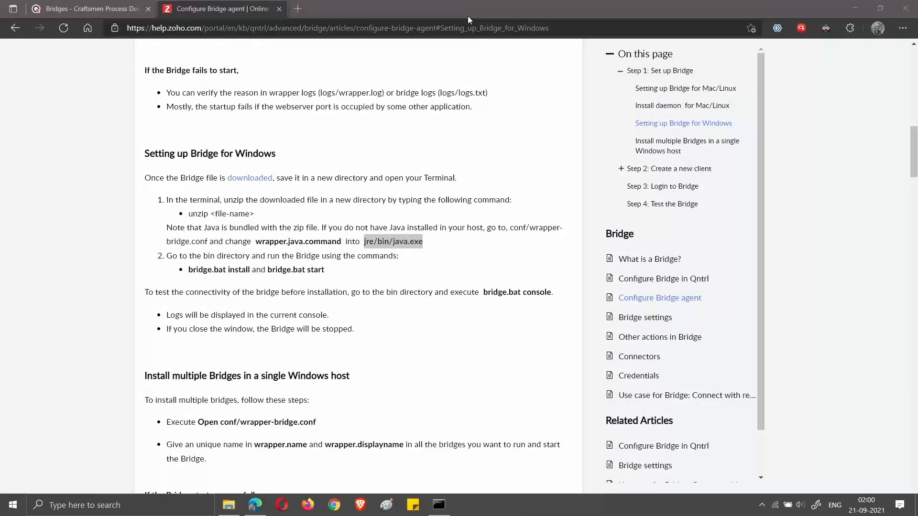
# Rerun bridge.bat start in Command Prompt, now reporting Qntrl Bridge started.
pyautogui.click(445, 510)
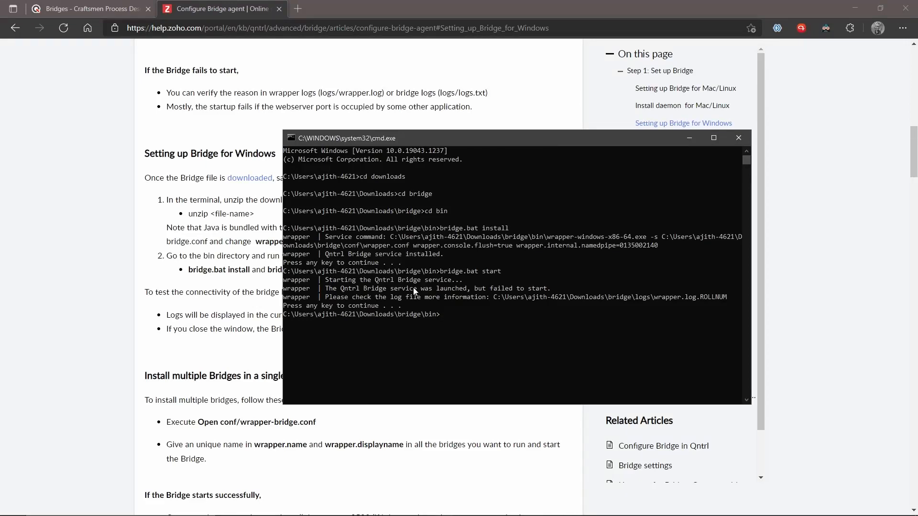
pyautogui.press('Up')
pyautogui.press('Return')
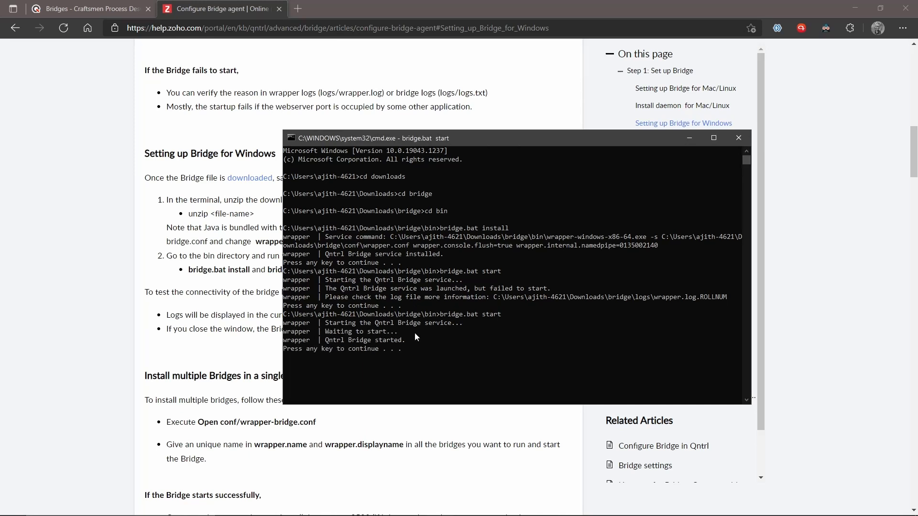
pyautogui.moveTo(415, 352); pyautogui.dragTo(283, 324)
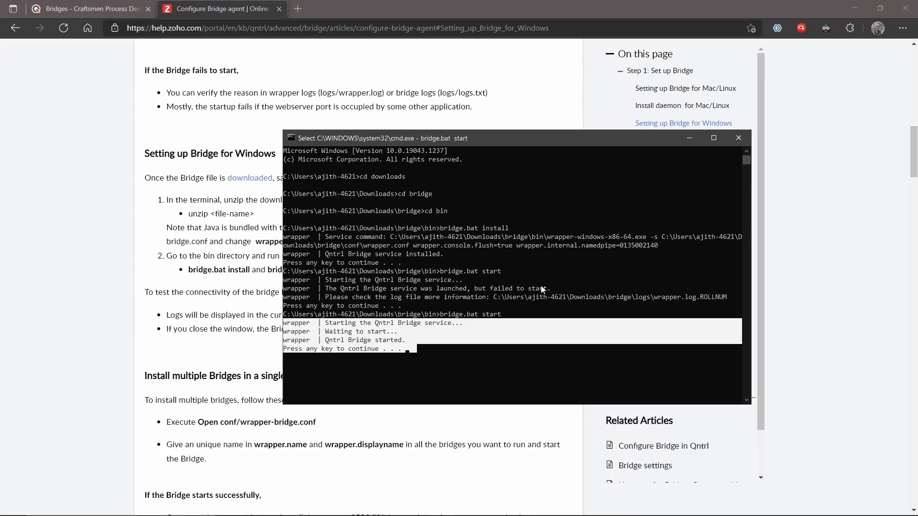
pyautogui.click(453, 357)
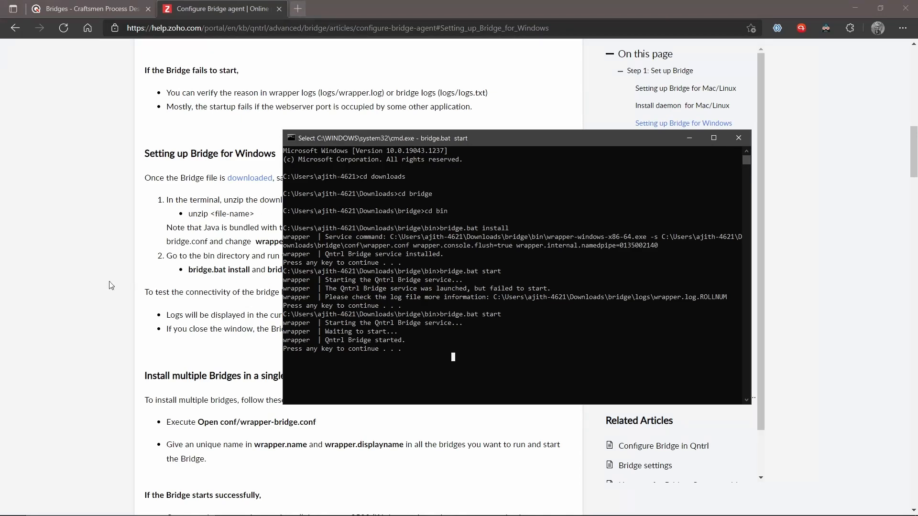
# Load localhost:8500 in a new tab for Client Details, then go back to the Configure Bridge agent article.
pyautogui.click(295, 9)
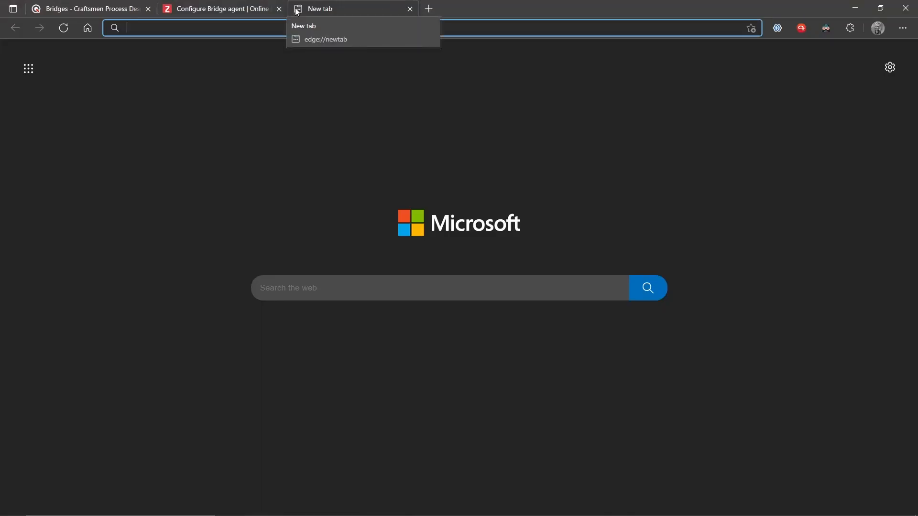
pyautogui.write('loca')
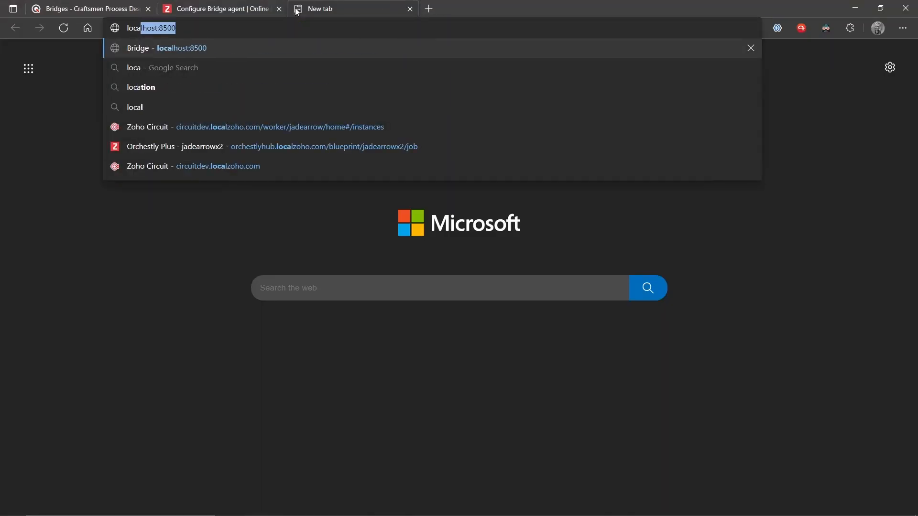
pyautogui.press('End')
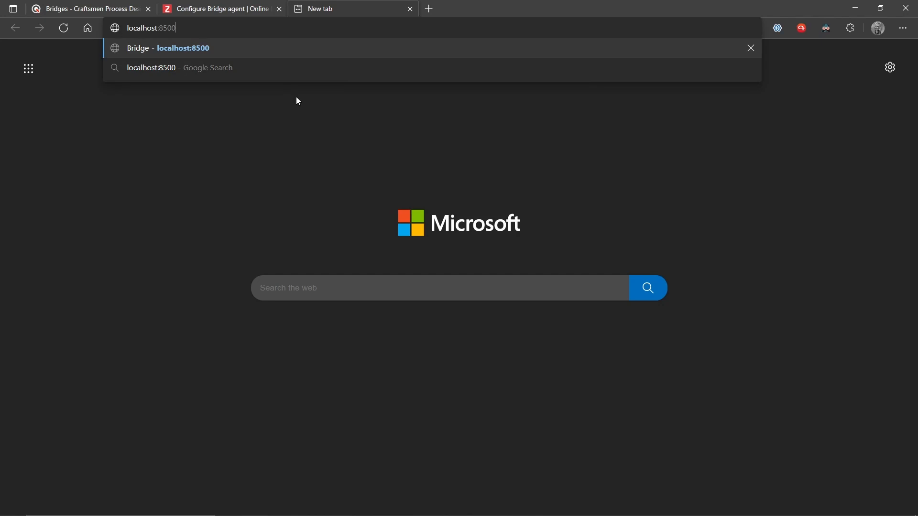
pyautogui.press('Return')
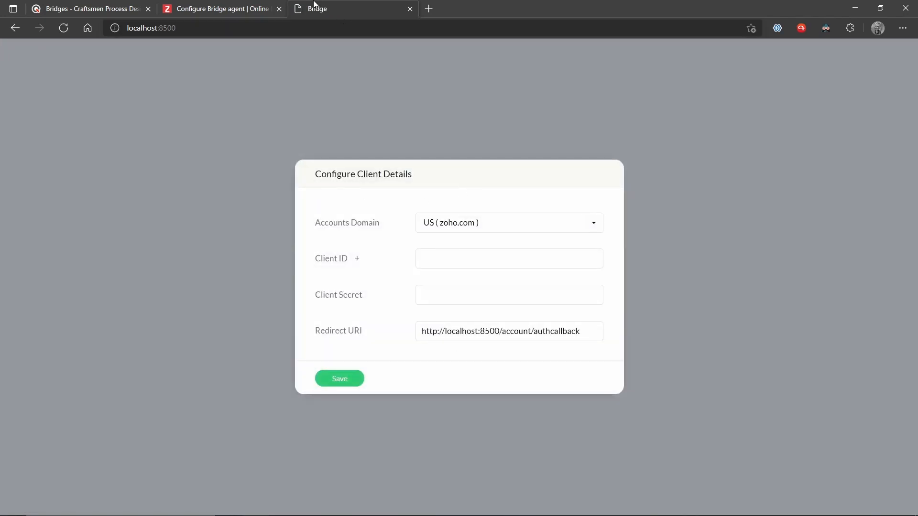
pyautogui.click(255, 4)
pyautogui.scroll(10, 310, 226)
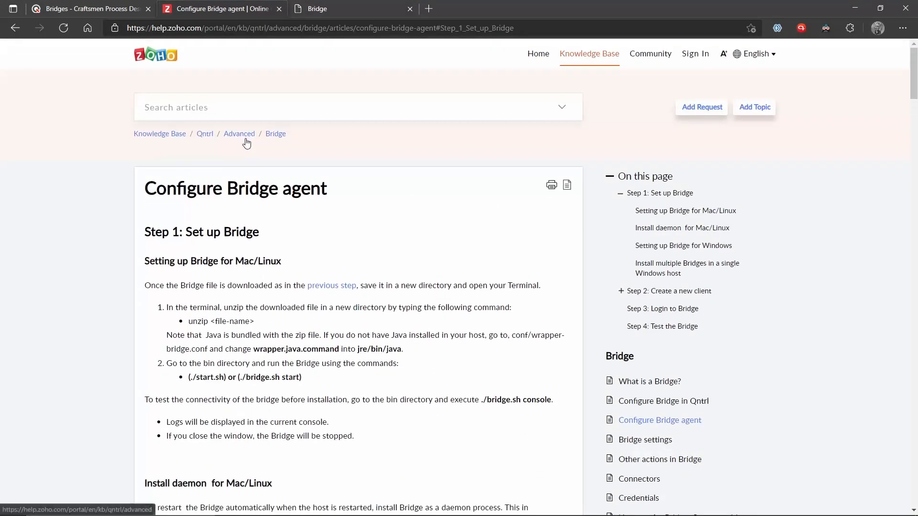
# Browse the Bridge help category and open the Configure Bridge in Qntrl article.
pyautogui.click(246, 138)
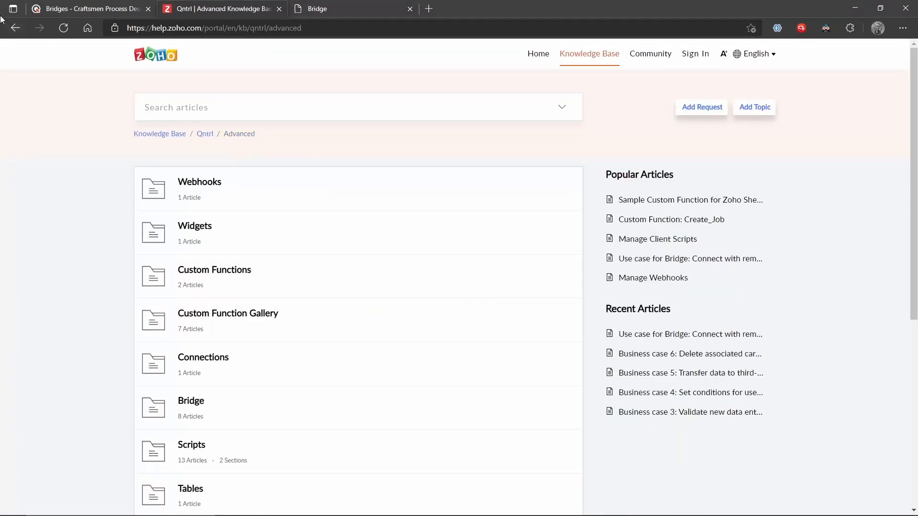
pyautogui.click(15, 28)
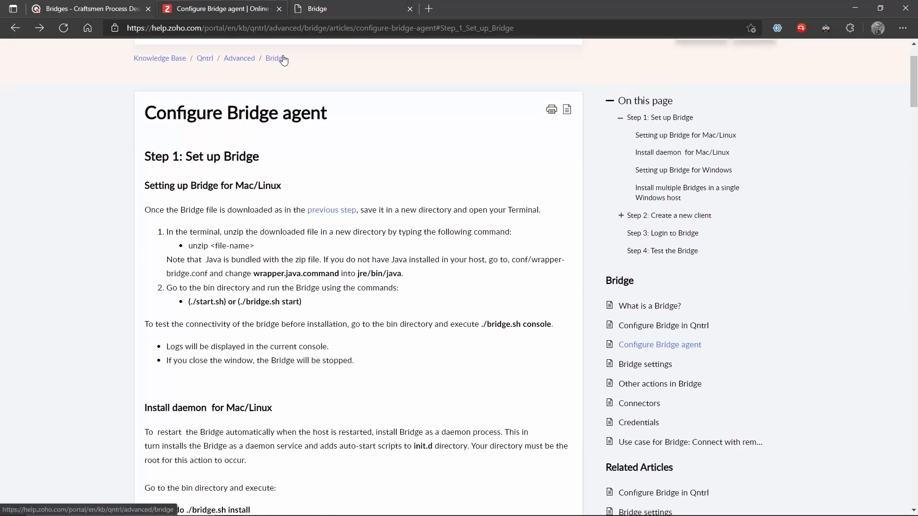
pyautogui.click(282, 57)
pyautogui.click(211, 221)
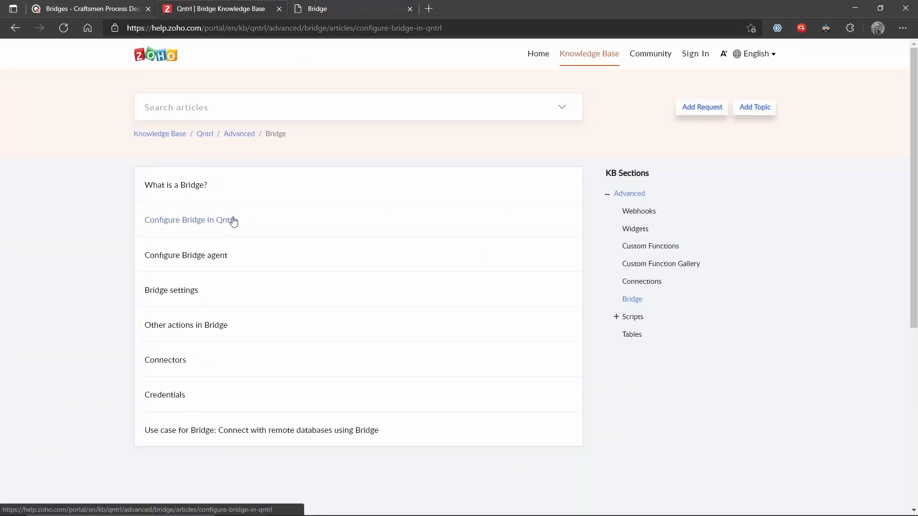
pyautogui.scroll(-15, 323, 208)
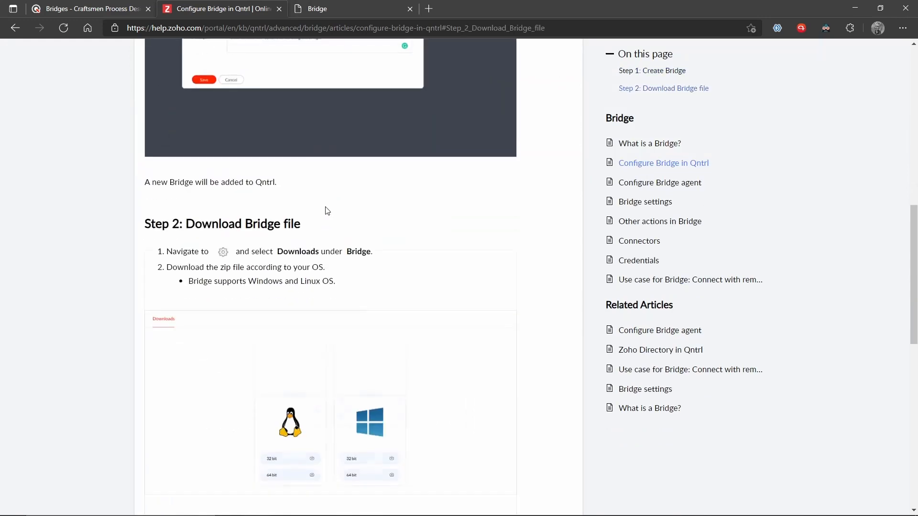
pyautogui.scroll(5, 324, 211)
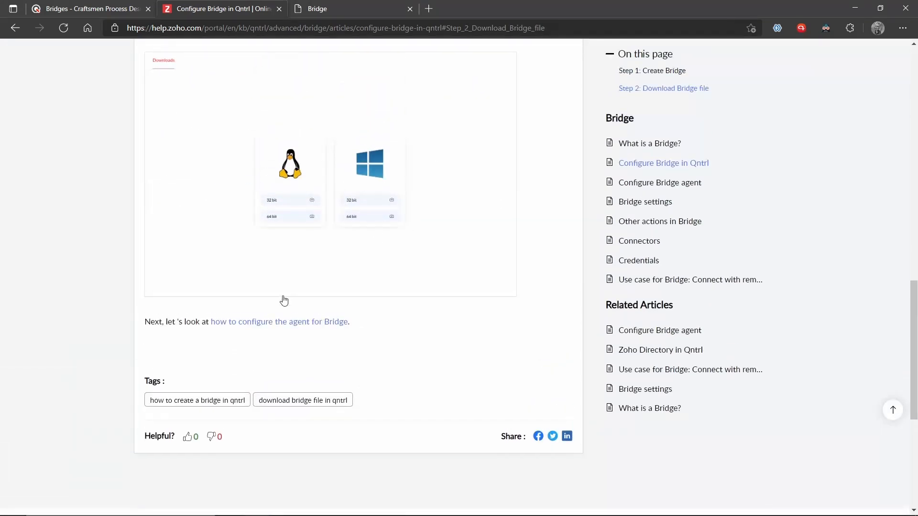
pyautogui.click(248, 322)
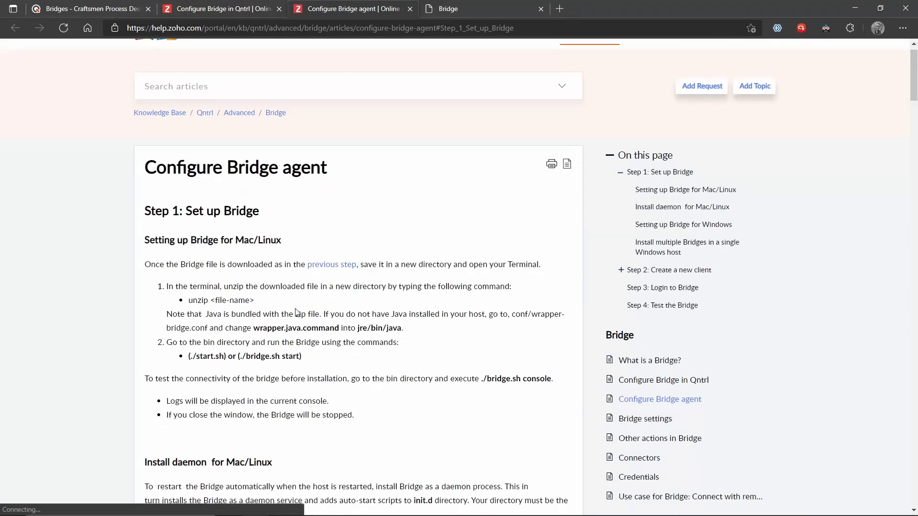
pyautogui.click(659, 191)
pyautogui.scroll(3, 578, 207)
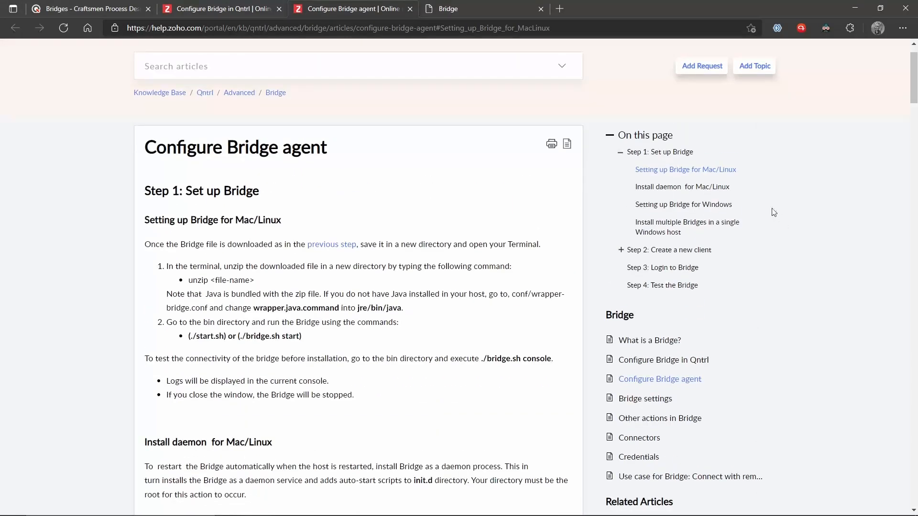
pyautogui.click(696, 207)
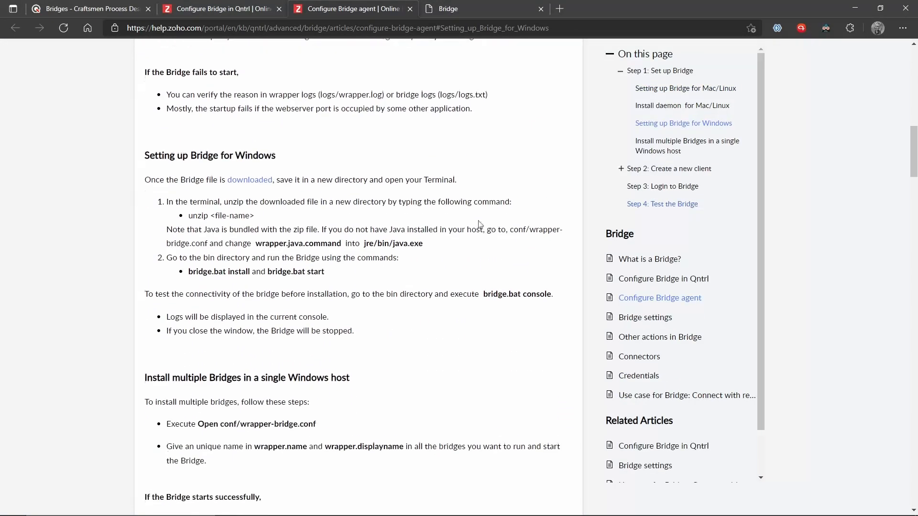
pyautogui.scroll(-5, 435, 234)
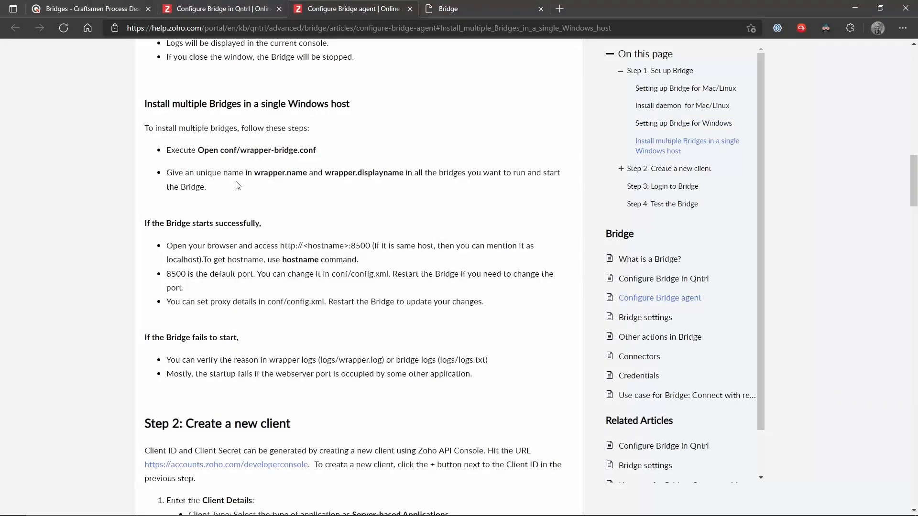
pyautogui.moveTo(171, 249); pyautogui.dragTo(360, 260)
pyautogui.click(368, 261)
pyautogui.moveTo(285, 248); pyautogui.dragTo(374, 248)
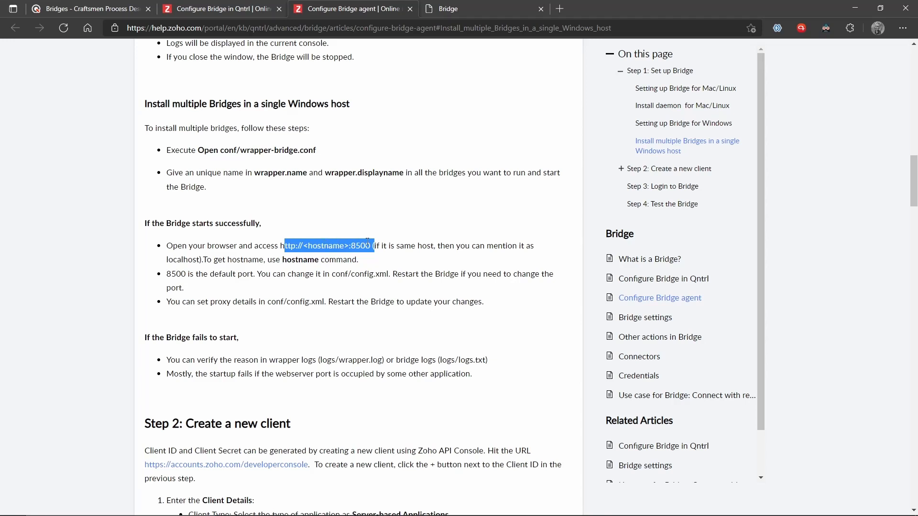
# Check the localhost:8500 address on the Bridge tab and review the Qntrl Bridges page.
pyautogui.click(470, 4)
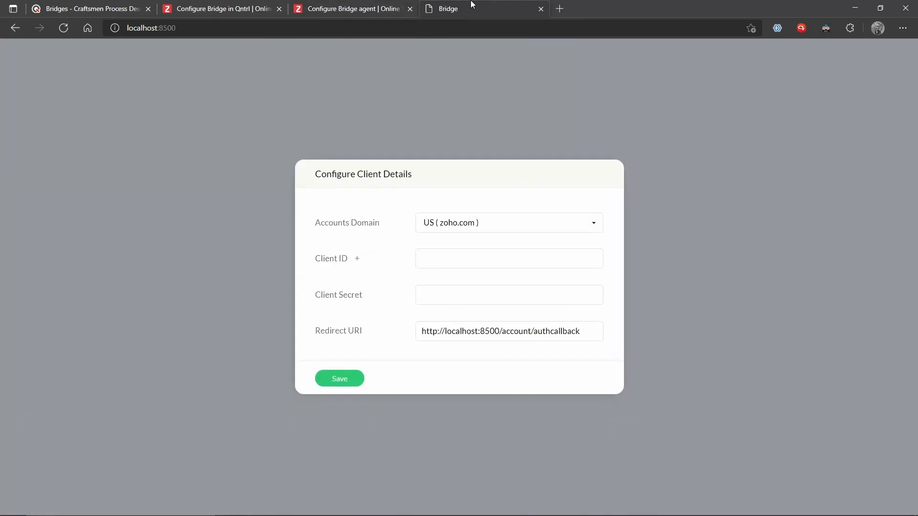
pyautogui.click(149, 28)
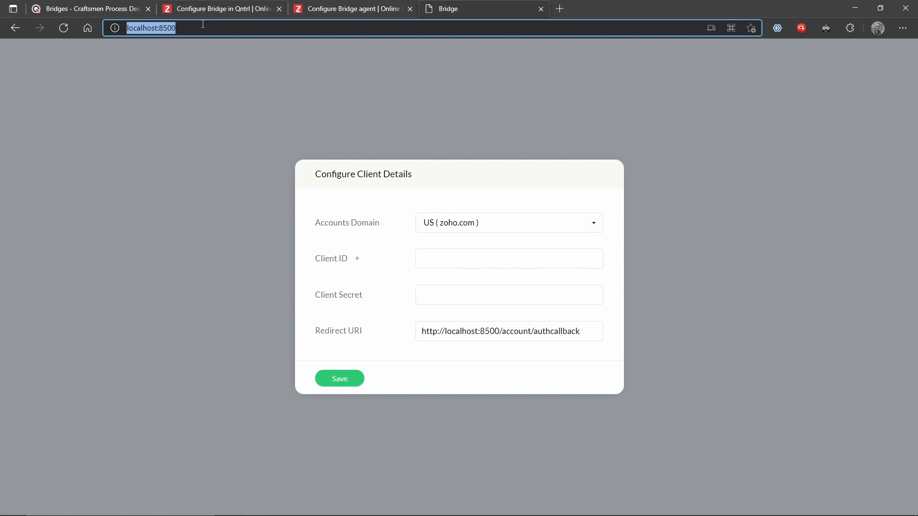
pyautogui.click(115, 6)
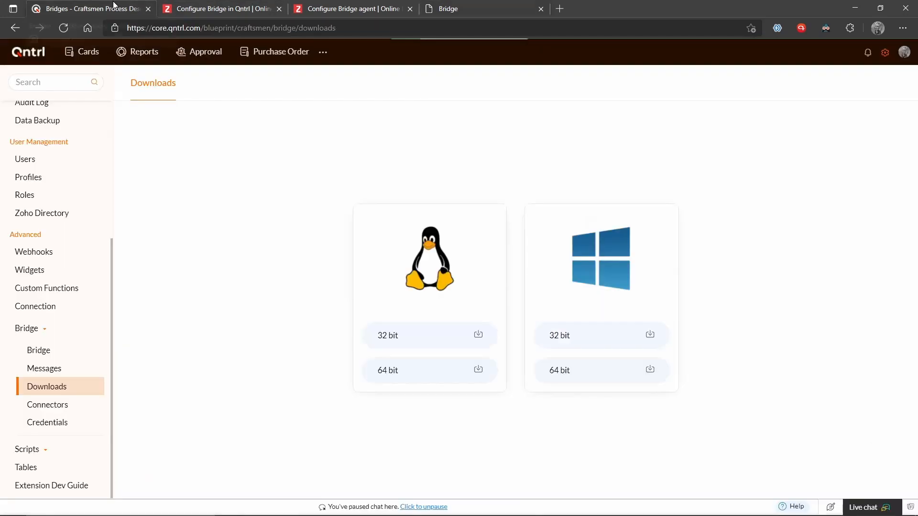
pyautogui.click(486, 6)
# Open the developer console link from the article's Step 2 in a new tab.
pyautogui.click(348, 6)
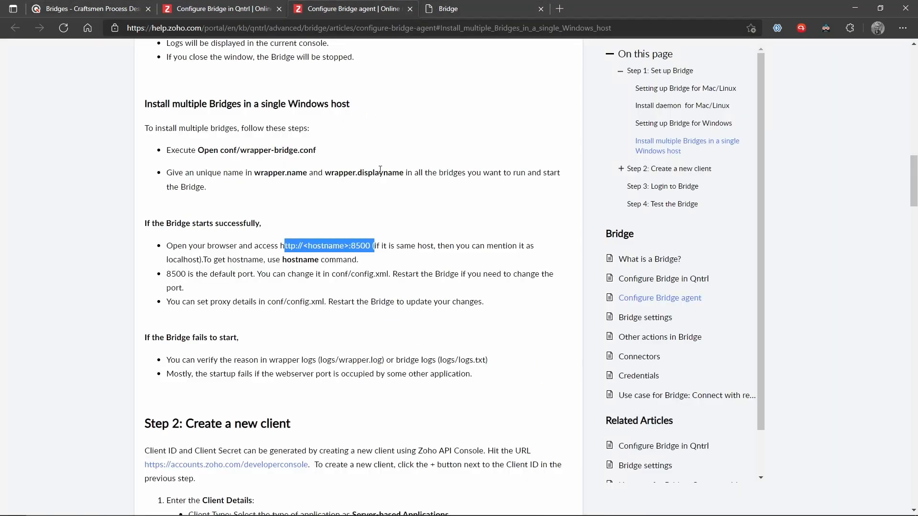
pyautogui.scroll(-4, 380, 169)
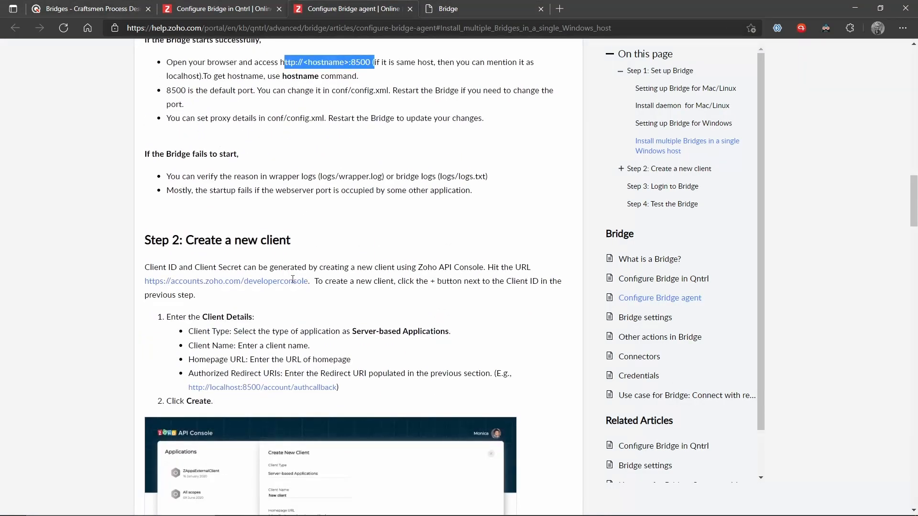
pyautogui.rightClick(259, 283)
pyautogui.click(265, 317)
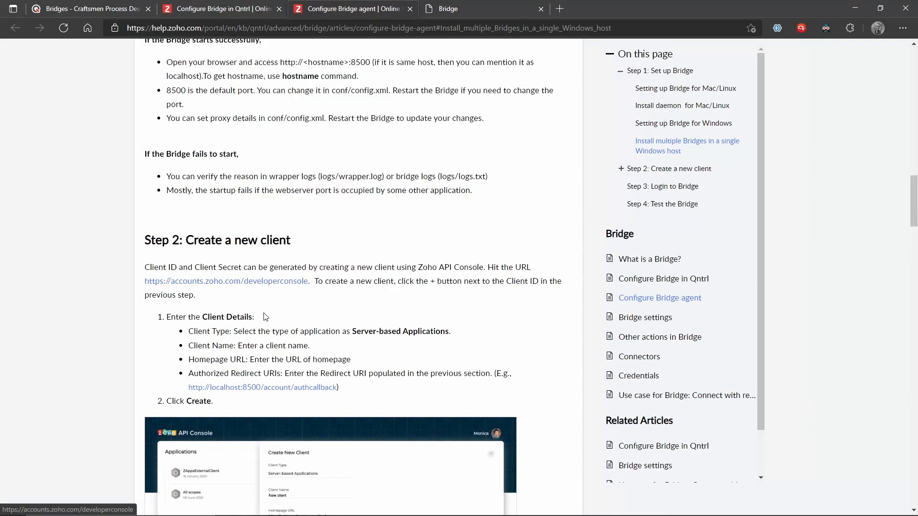
pyautogui.rightClick(254, 282)
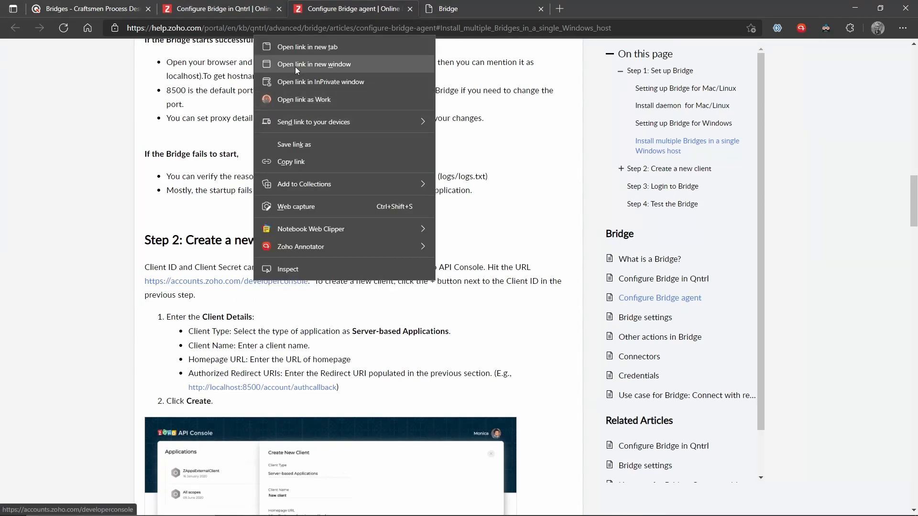
pyautogui.click(289, 48)
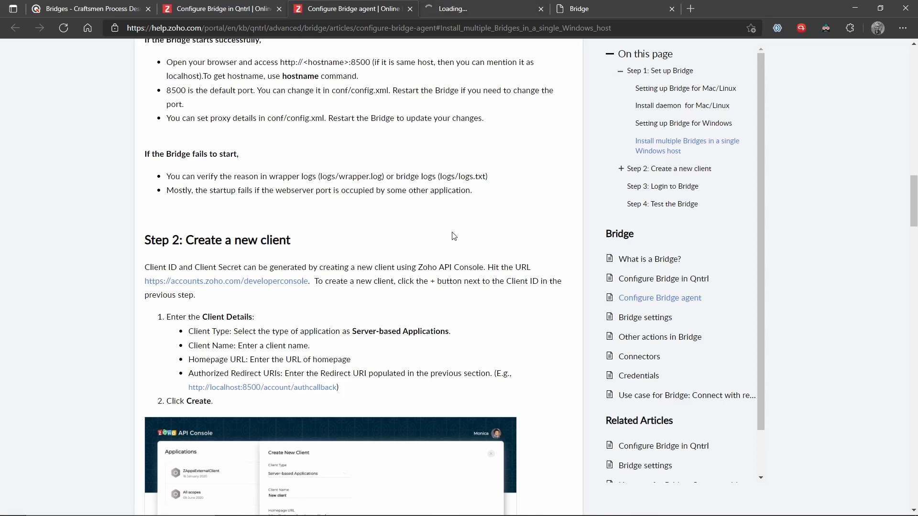
# Add a Server-based Applications client named 'Qntrl Bridge' in the API Console.
pyautogui.click(486, 3)
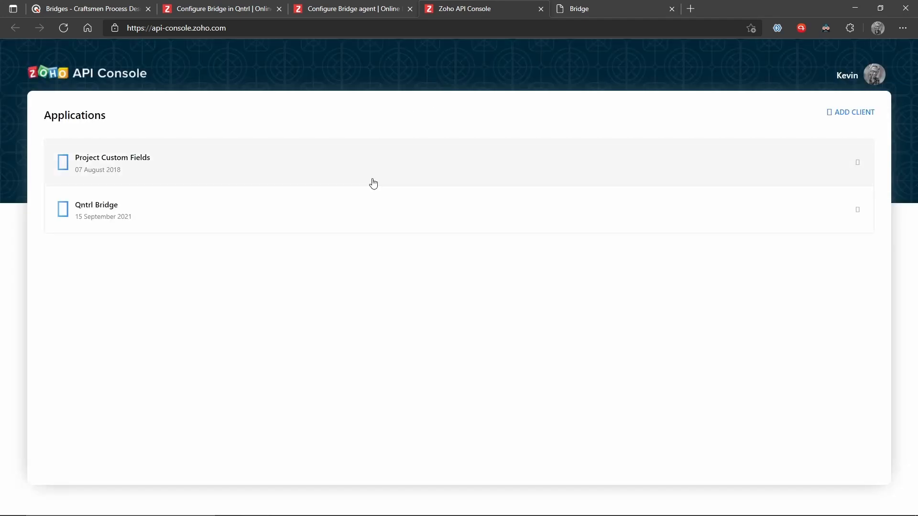
pyautogui.click(851, 112)
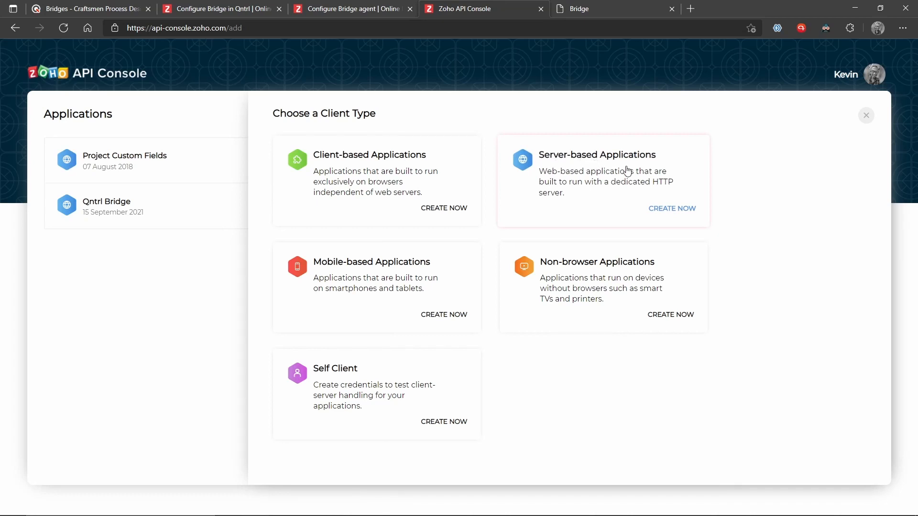
pyautogui.click(643, 157)
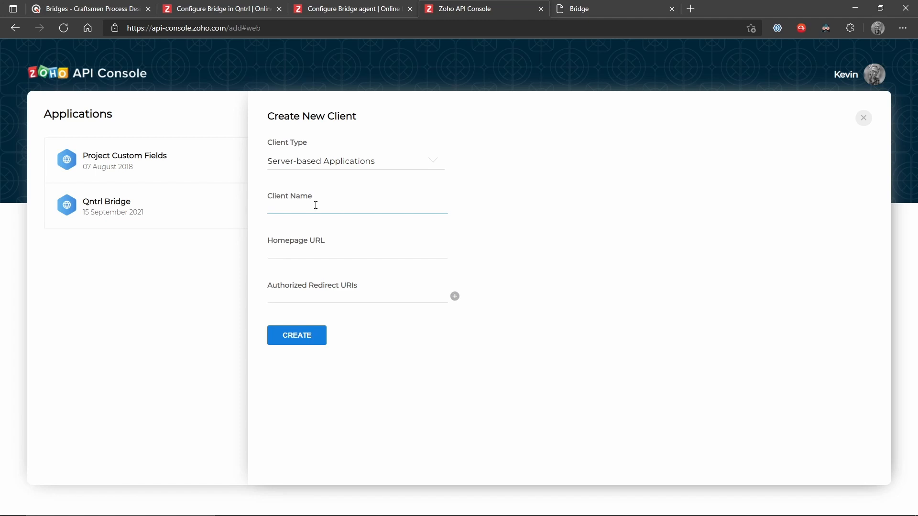
pyautogui.write('Qntrl Bridge')
# Copy the Qntrl page address and paste it as the client's Homepage URL.
pyautogui.click(94, 8)
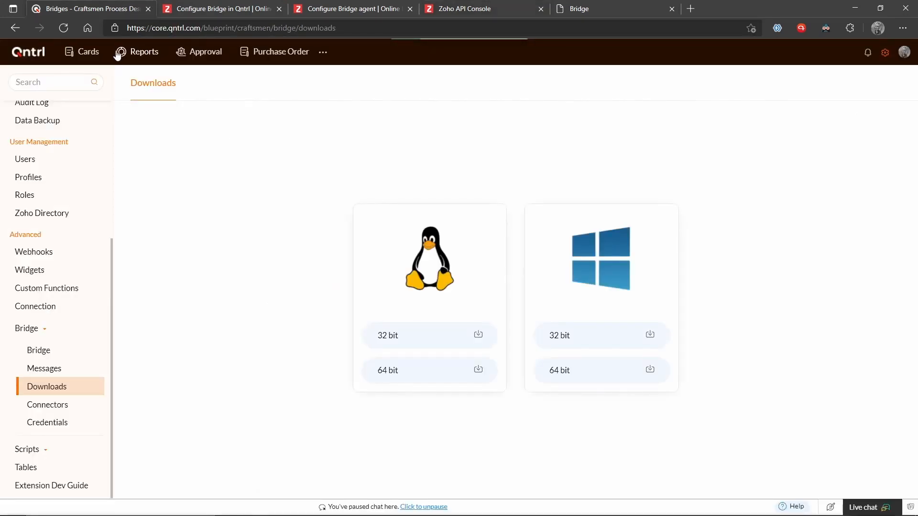
pyautogui.click(89, 52)
pyautogui.click(233, 30)
pyautogui.hotkey('ctrl', 'c')
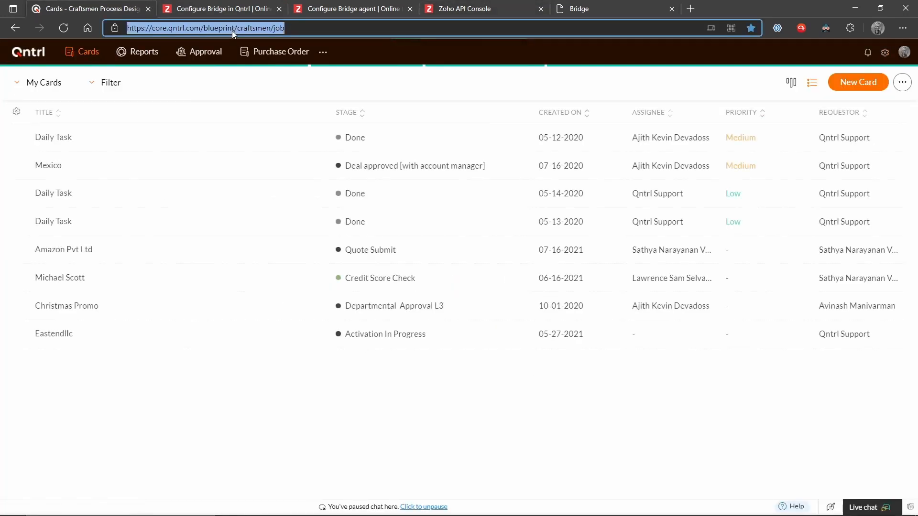
pyautogui.click(581, 8)
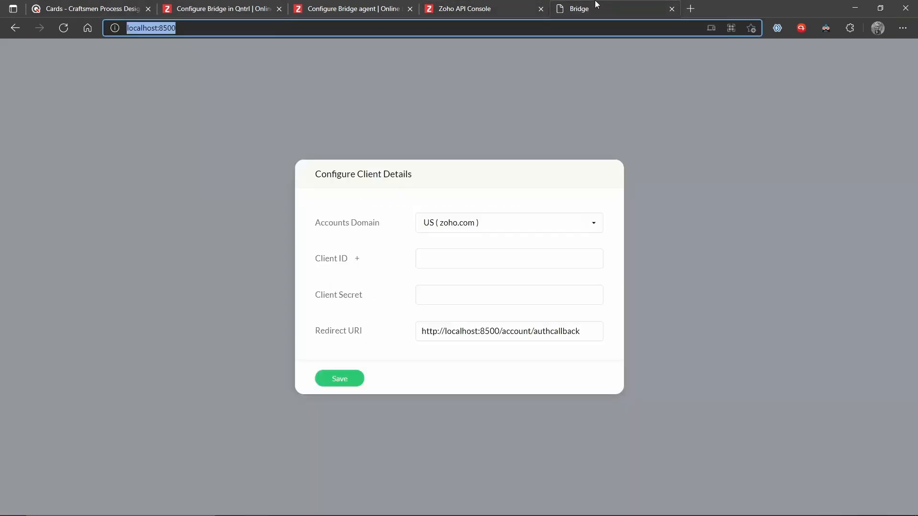
pyautogui.click(492, 6)
pyautogui.click(305, 252)
pyautogui.hotkey('ctrl', 'v')
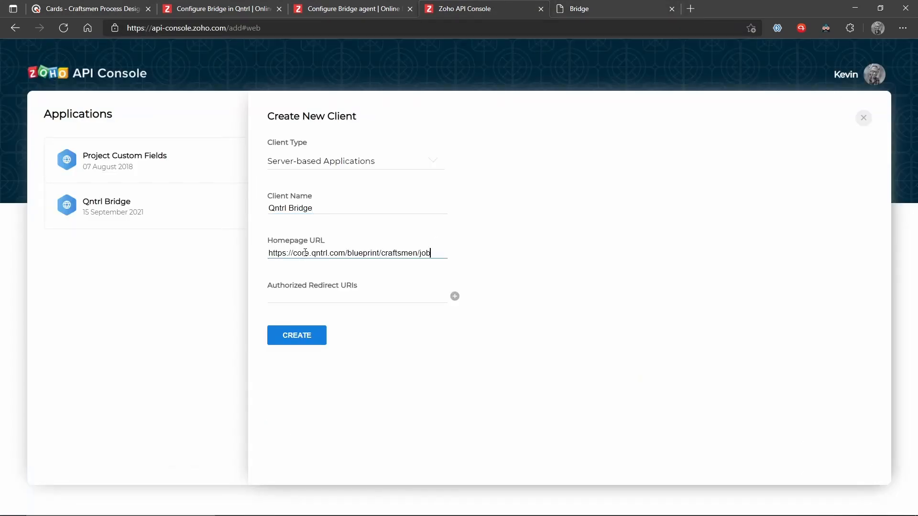
# Set the redirect URI to the localhost:8500 authcallback link from the help article and create the client.
pyautogui.click(306, 296)
pyautogui.moveTo(355, 286); pyautogui.dragTo(270, 285)
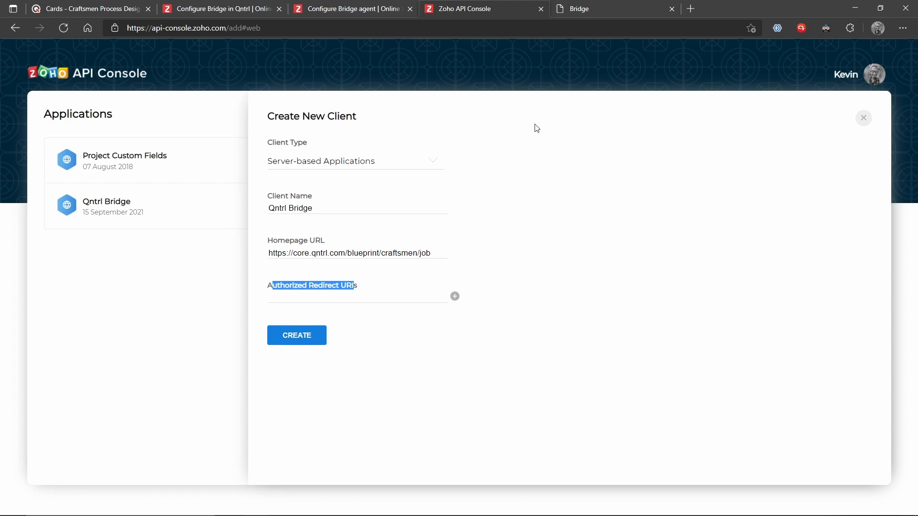
pyautogui.click(379, 6)
pyautogui.scroll(-2, 356, 296)
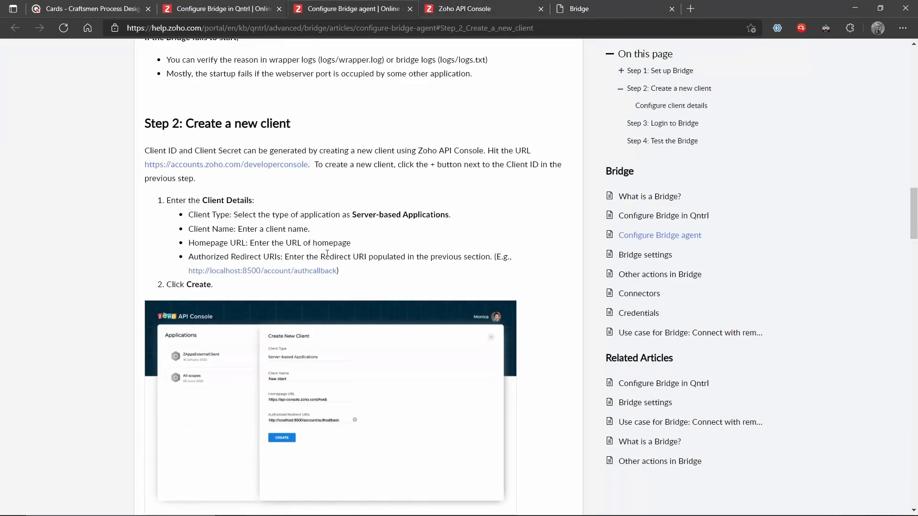
pyautogui.rightClick(301, 270)
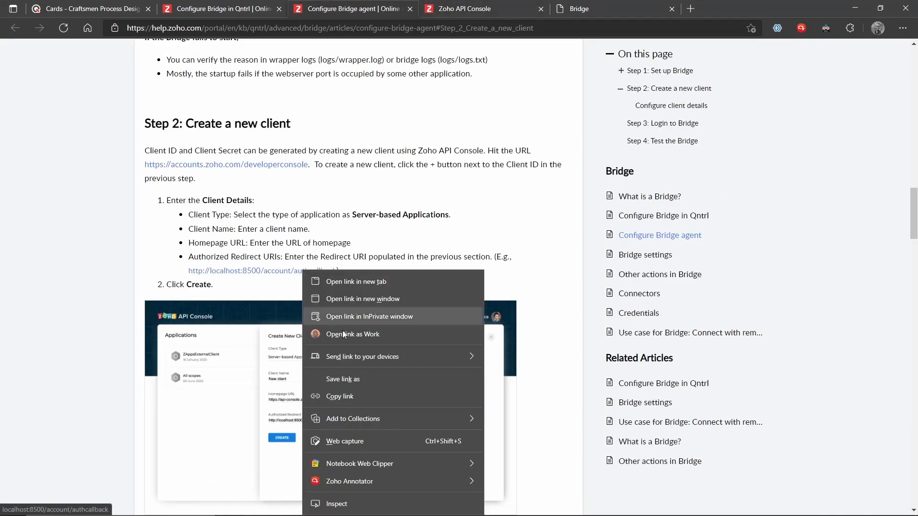
pyautogui.click(368, 396)
pyautogui.click(560, 4)
pyautogui.click(471, 7)
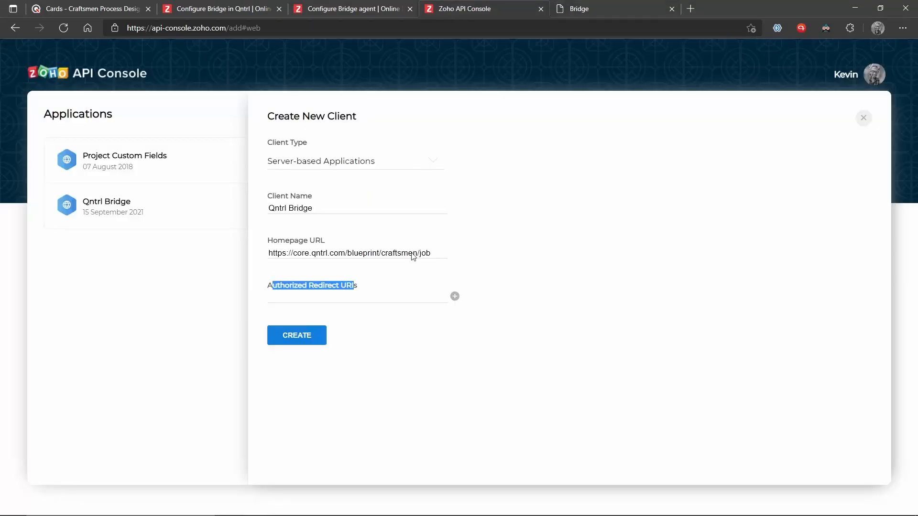
pyautogui.click(377, 300)
pyautogui.hotkey('ctrl', 'v')
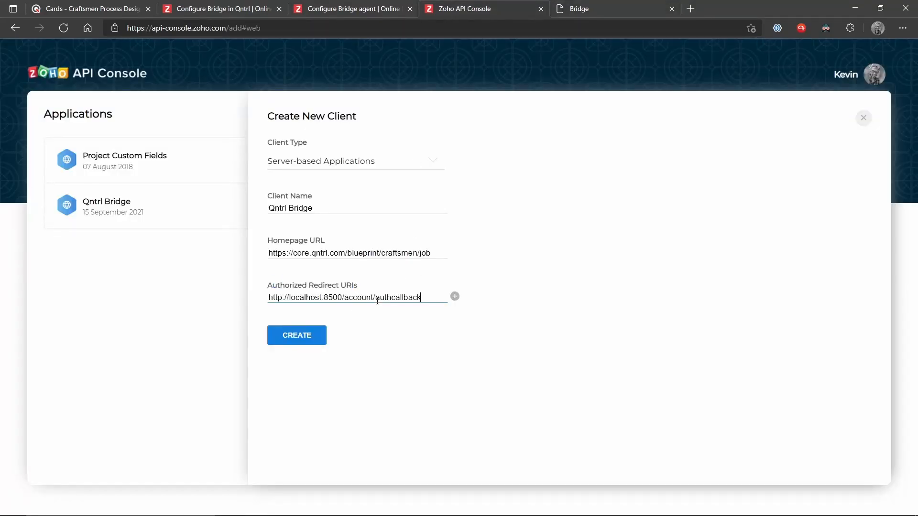
pyautogui.click(297, 336)
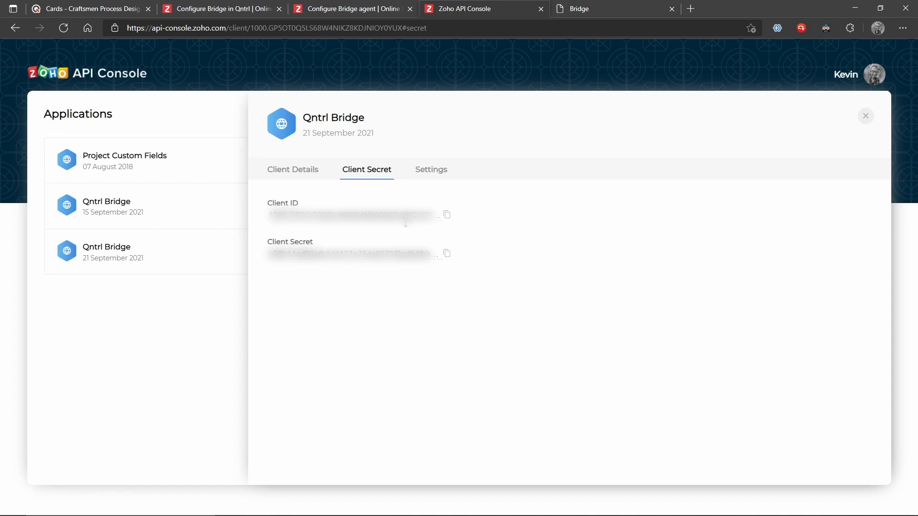
# Copy the new client's ID into the Bridge form's Client ID field.
pyautogui.click(446, 216)
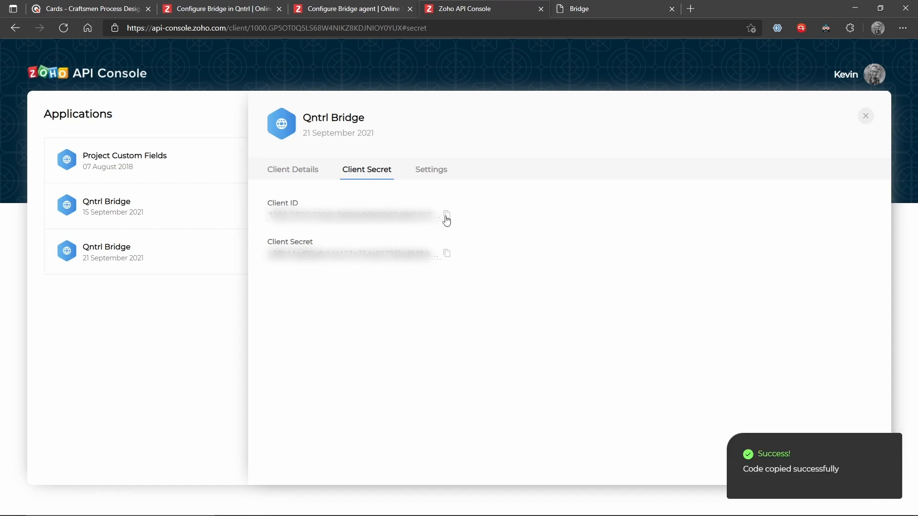
pyautogui.click(592, 10)
pyautogui.click(452, 251)
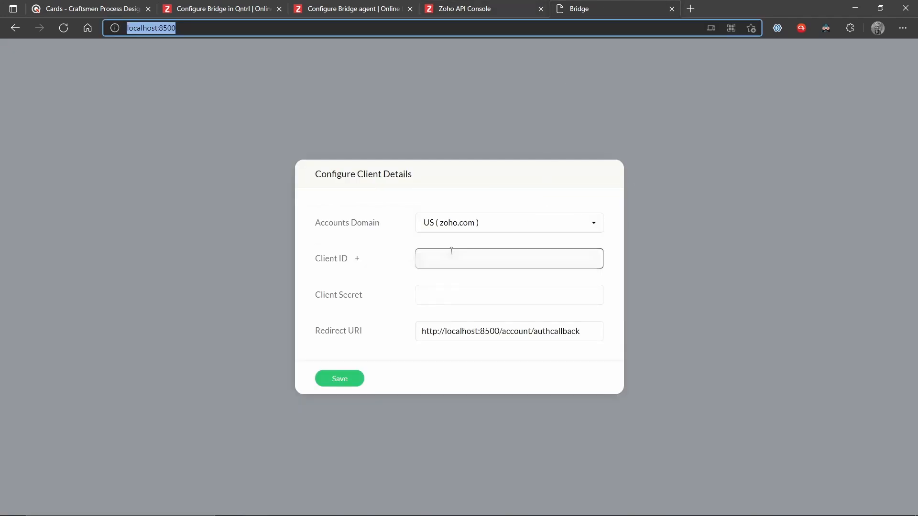
pyautogui.hotkey('ctrl', 'v')
# Paste the client secret, save the client details, and accept the Zoho access request.
pyautogui.click(471, 7)
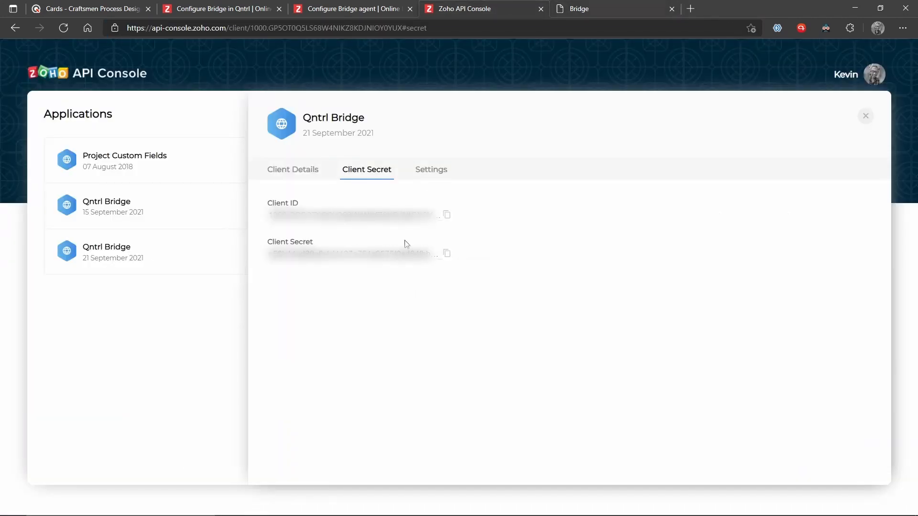
pyautogui.click(446, 255)
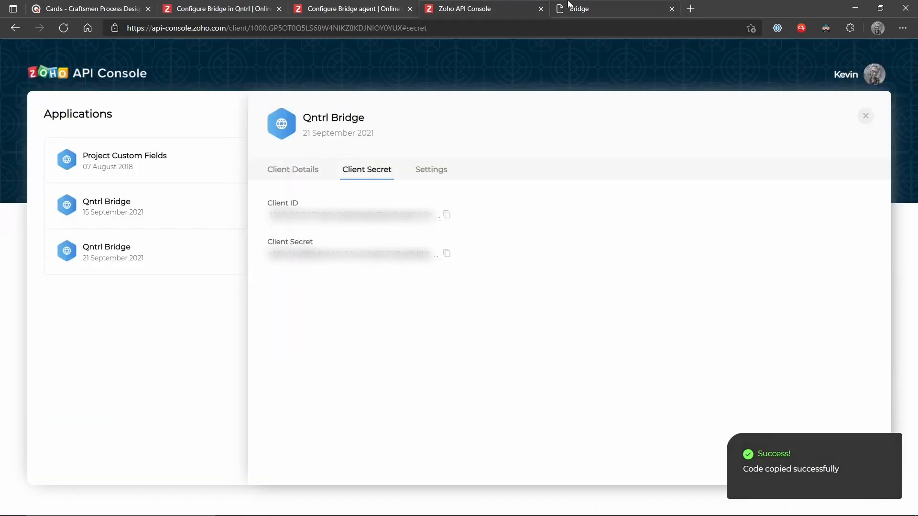
pyautogui.click(569, 7)
pyautogui.click(497, 299)
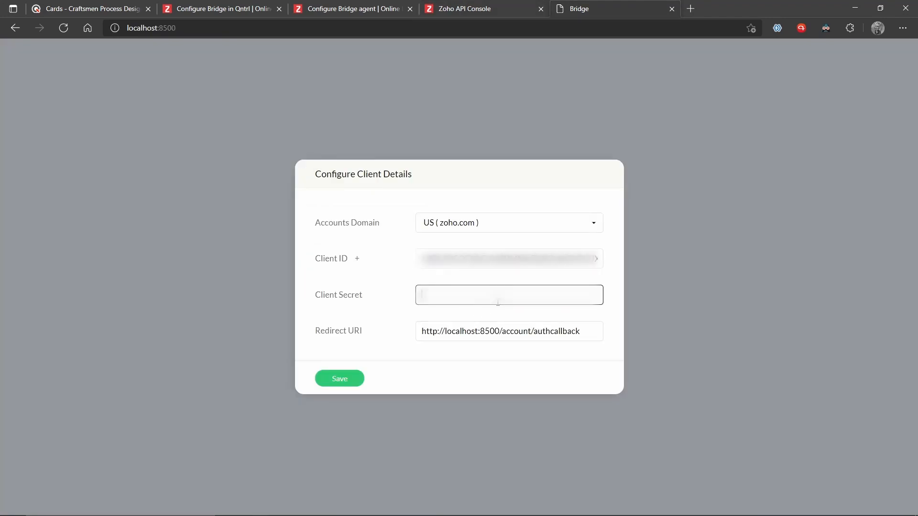
pyautogui.hotkey('ctrl', 'v')
pyautogui.click(347, 377)
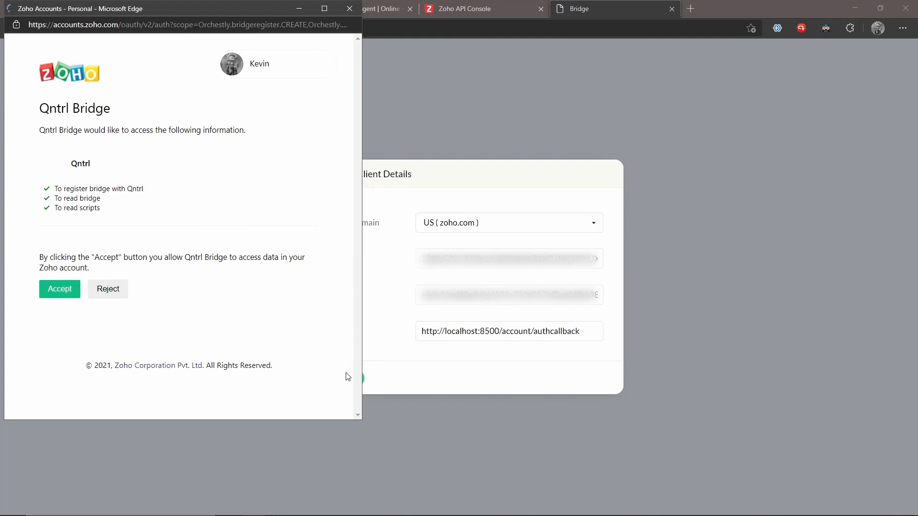
pyautogui.click(68, 297)
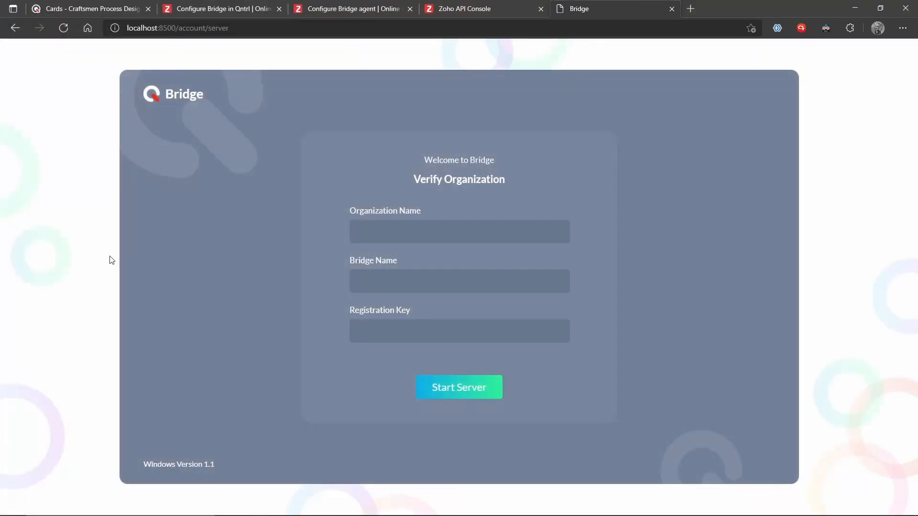
# Enter craftsmen as the Organization Name, confirming it against the Qntrl page address.
pyautogui.click(353, 230)
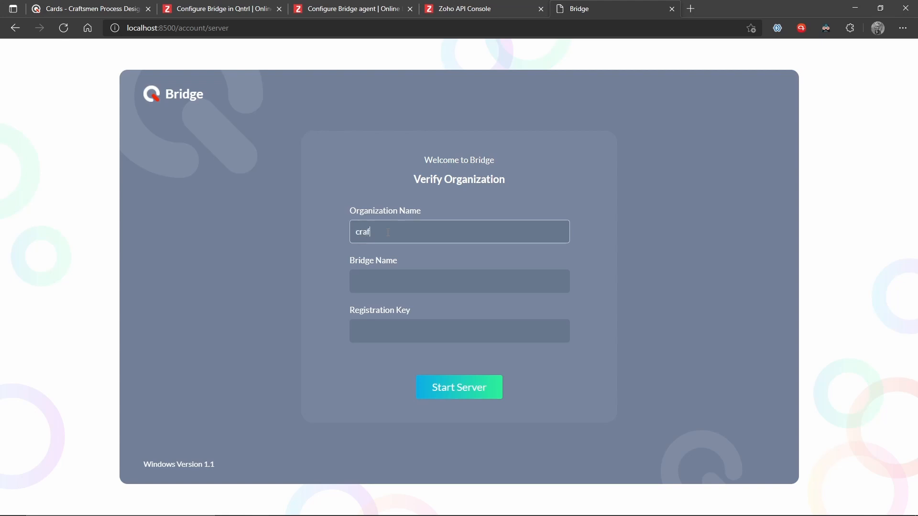
pyautogui.write('smen')
pyautogui.click(117, 7)
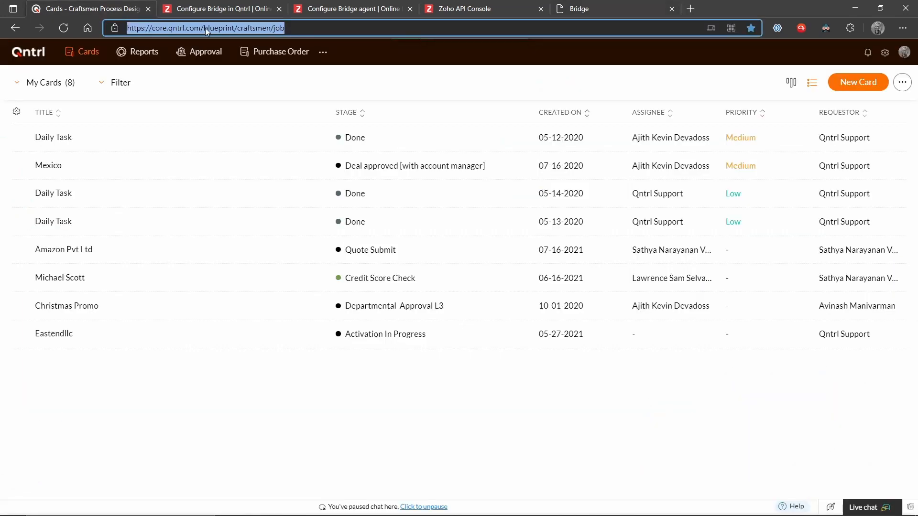
pyautogui.click(252, 27)
pyautogui.moveTo(239, 28); pyautogui.dragTo(272, 28)
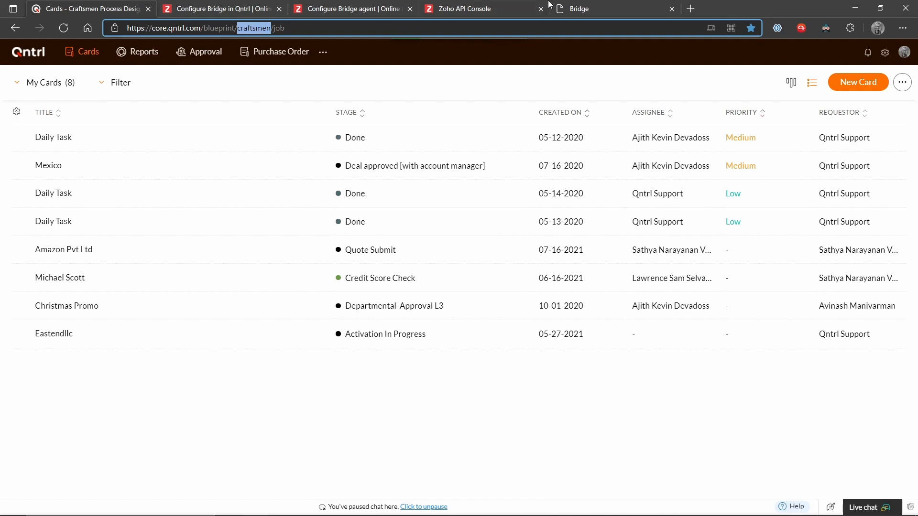
pyautogui.click(583, 7)
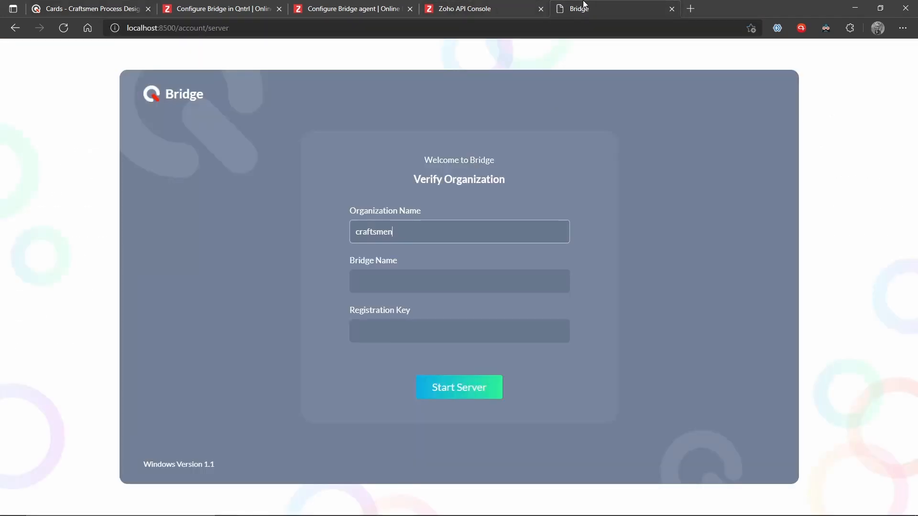
pyautogui.click(418, 280)
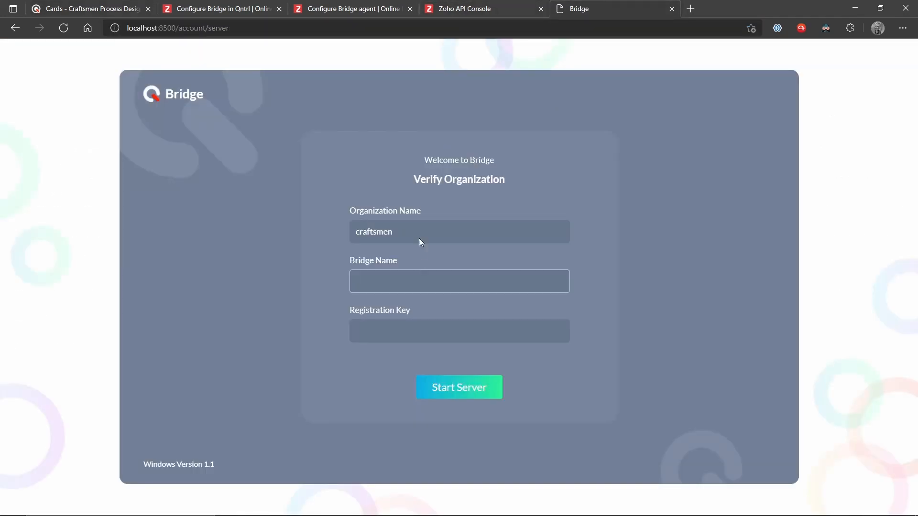
pyautogui.click(106, 6)
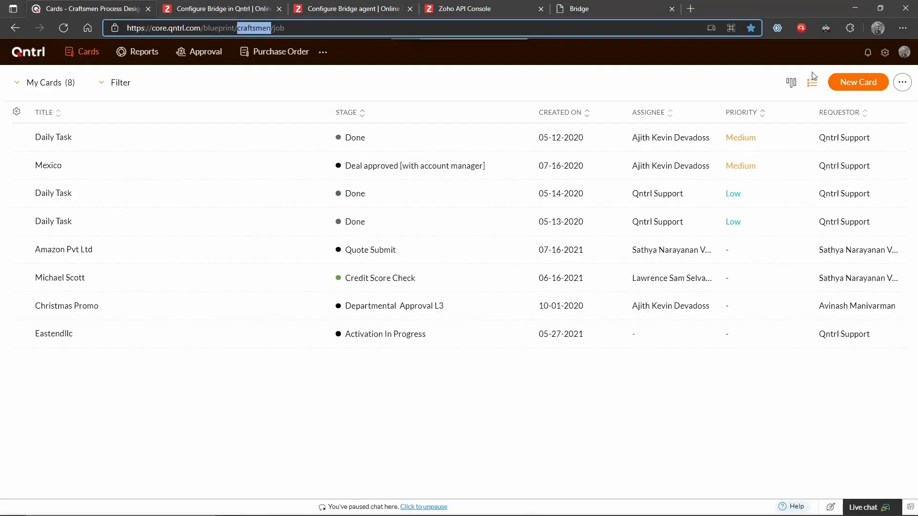
# Look up the bridge in Qntrl's Bridge settings list and type 'Qntrl Vridge' as Bridge Name.
pyautogui.click(885, 53)
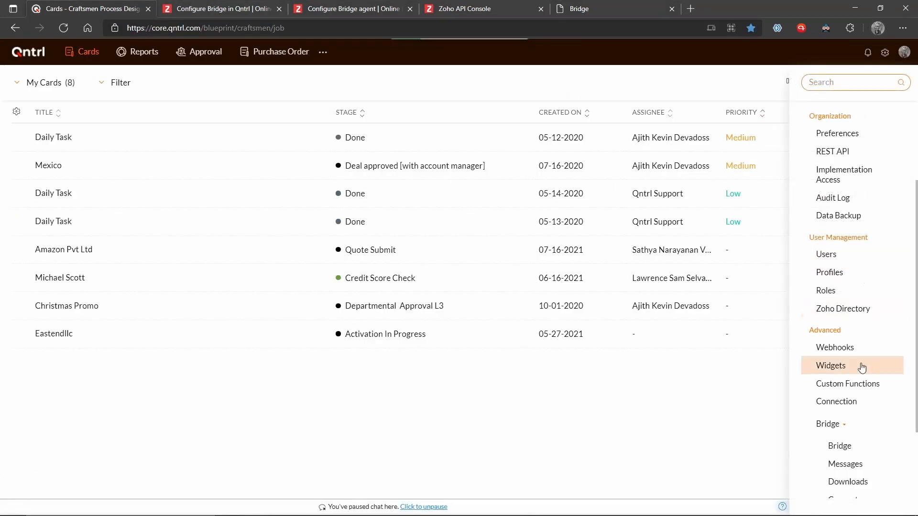
pyautogui.scroll(-2, 862, 367)
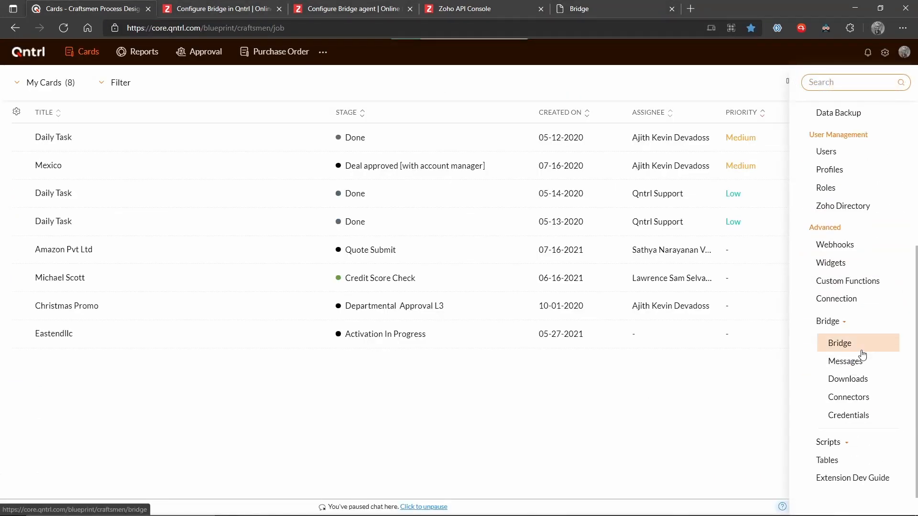
pyautogui.click(860, 352)
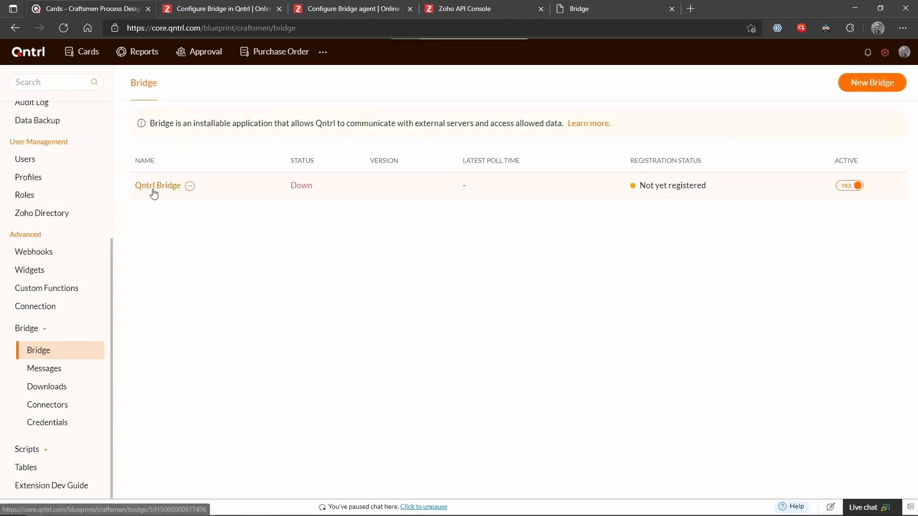
pyautogui.click(607, 8)
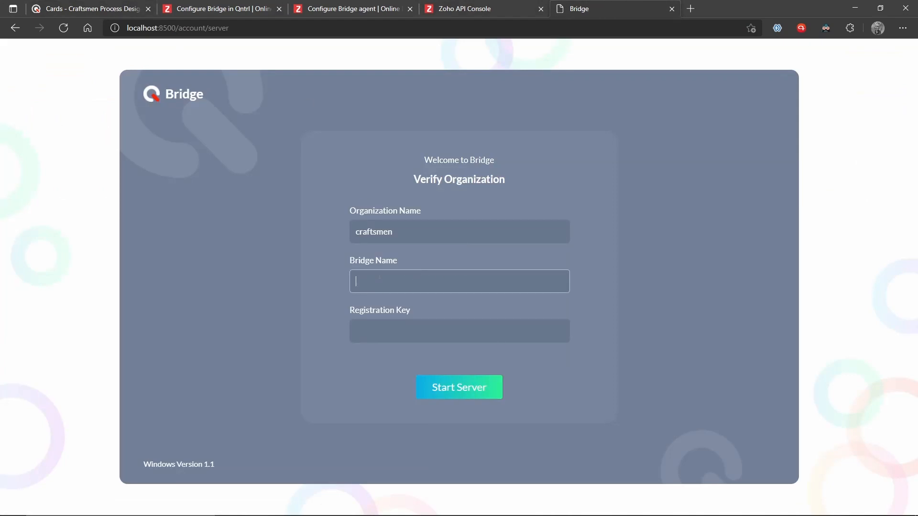
pyautogui.write('Qntrl Vridge')
# Correct the Bridge Name typo so it reads 'Qntrl Bridge'.
pyautogui.click(382, 281)
pyautogui.press('BackSpace')
pyautogui.write('B')
pyautogui.click(500, 6)
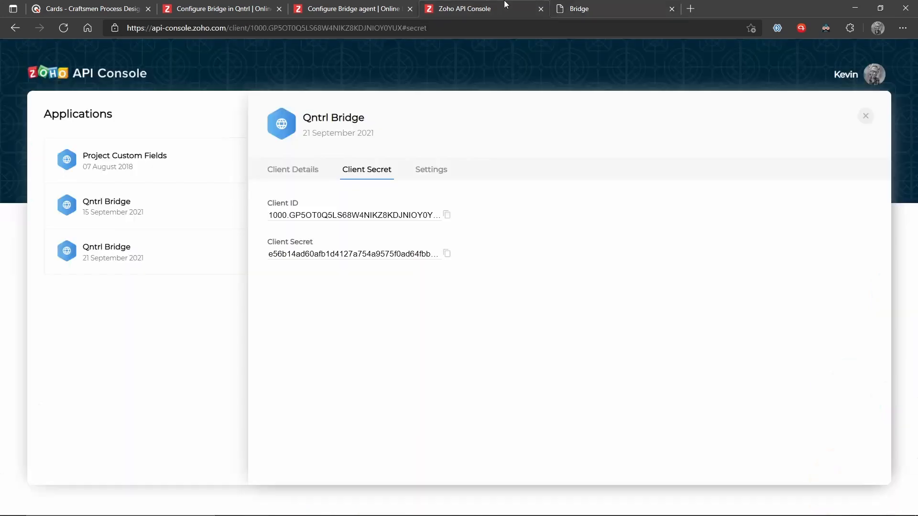
pyautogui.click(405, 5)
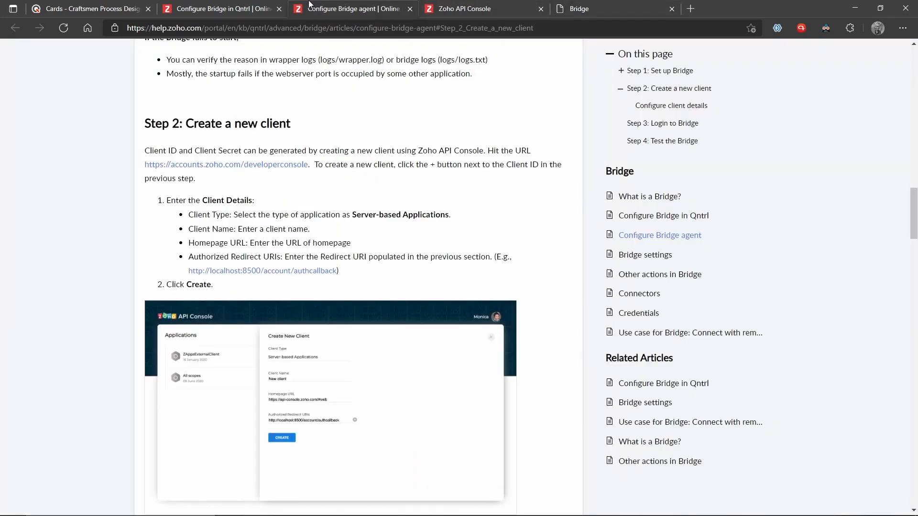
# Copy the Registration Key from Qntrl Bridge's Configuration details in Qntrl's Bridge list.
pyautogui.click(116, 6)
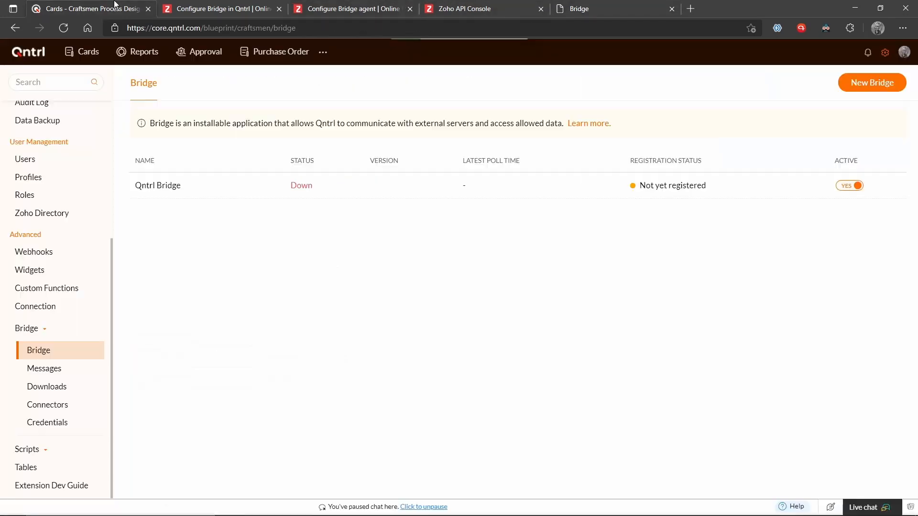
pyautogui.click(161, 188)
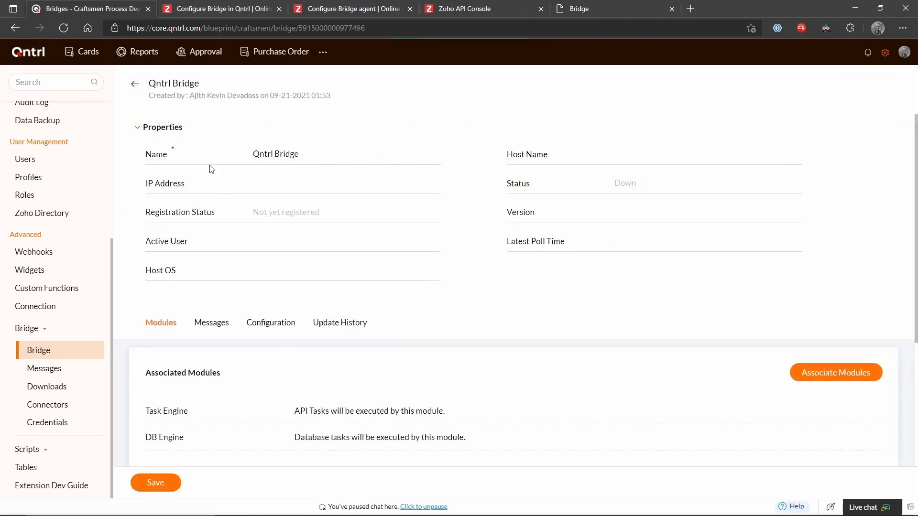
pyautogui.scroll(-1, 212, 191)
pyautogui.click(283, 281)
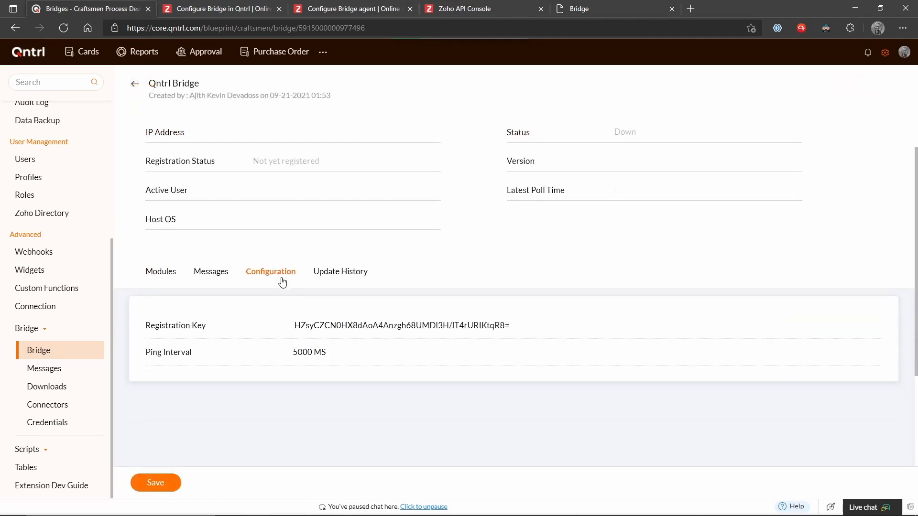
pyautogui.moveTo(516, 326); pyautogui.dragTo(288, 330)
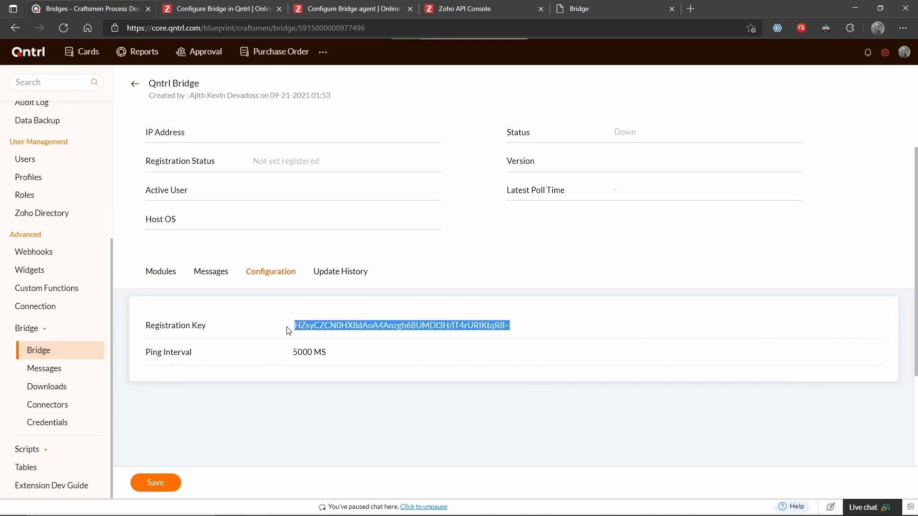
pyautogui.click(574, 10)
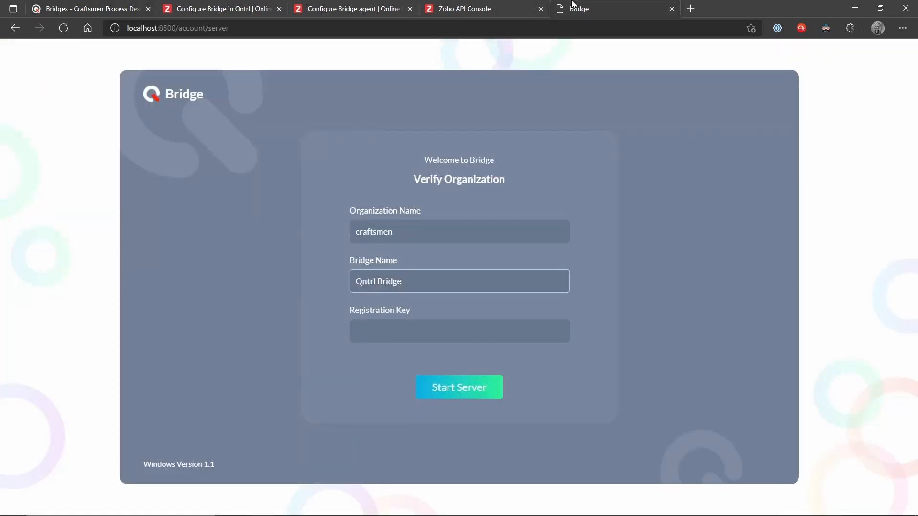
# Paste the registration key into the Registration Key field and start the Bridge server.
pyautogui.click(456, 327)
pyautogui.hotkey('ctrl', 'v')
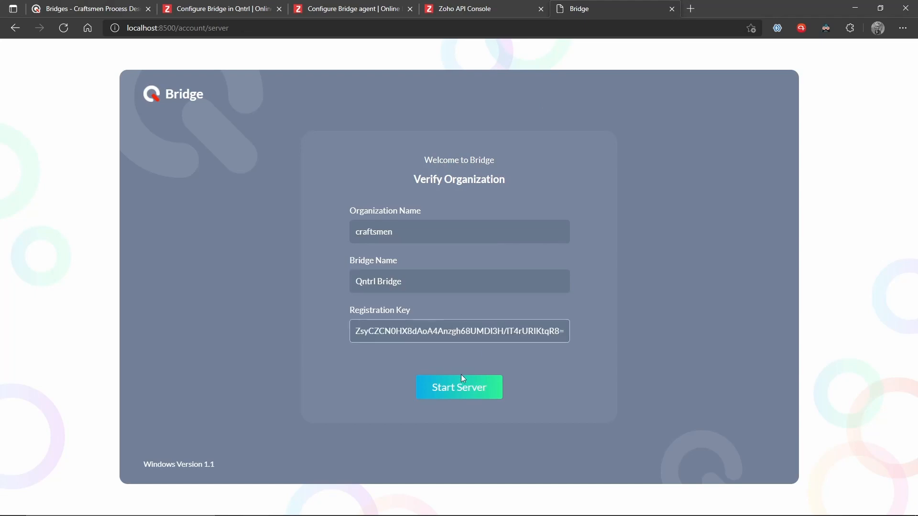
pyautogui.click(478, 392)
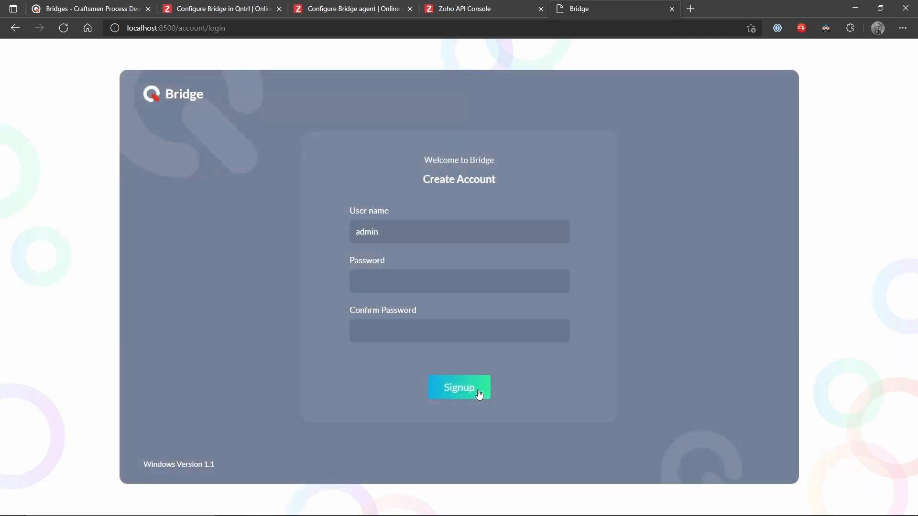
# Enter and confirm the account password, then sign up to reach the connected Bridge.
pyautogui.click(418, 225)
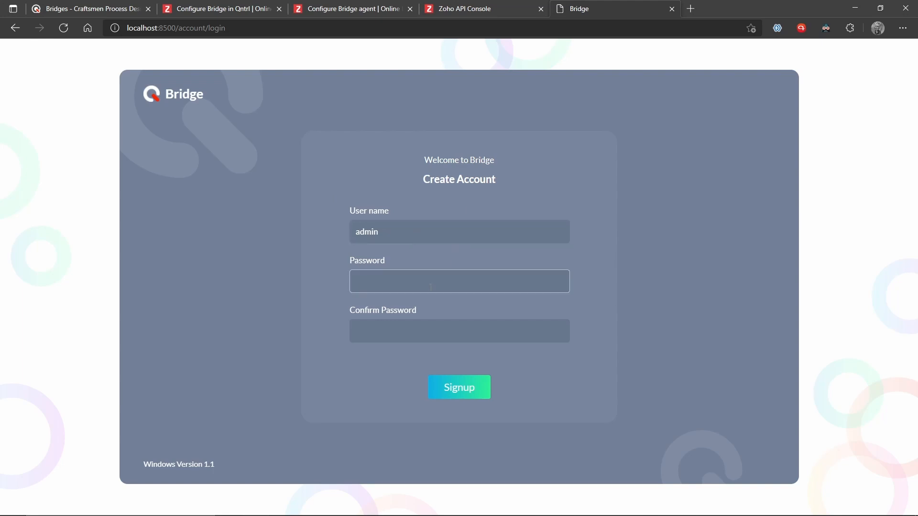
pyautogui.write('admin')
pyautogui.click(424, 333)
pyautogui.write('admin')
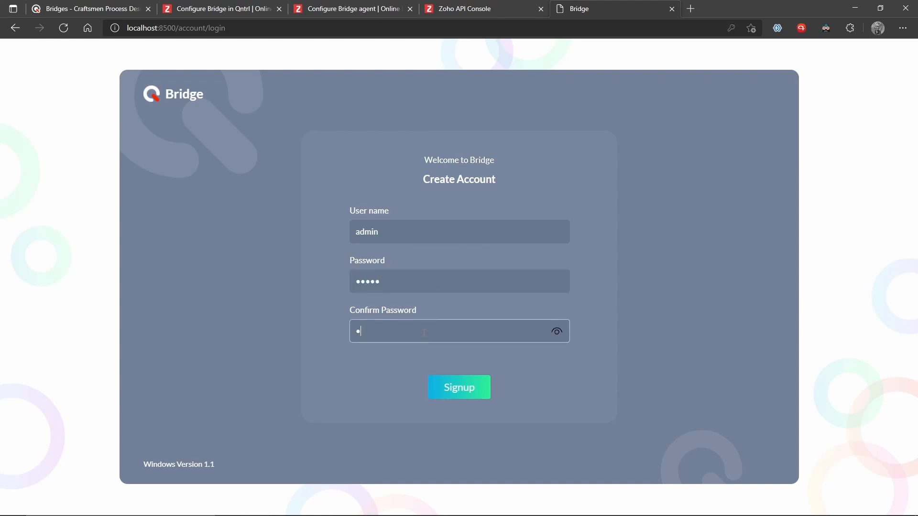
pyautogui.click(459, 383)
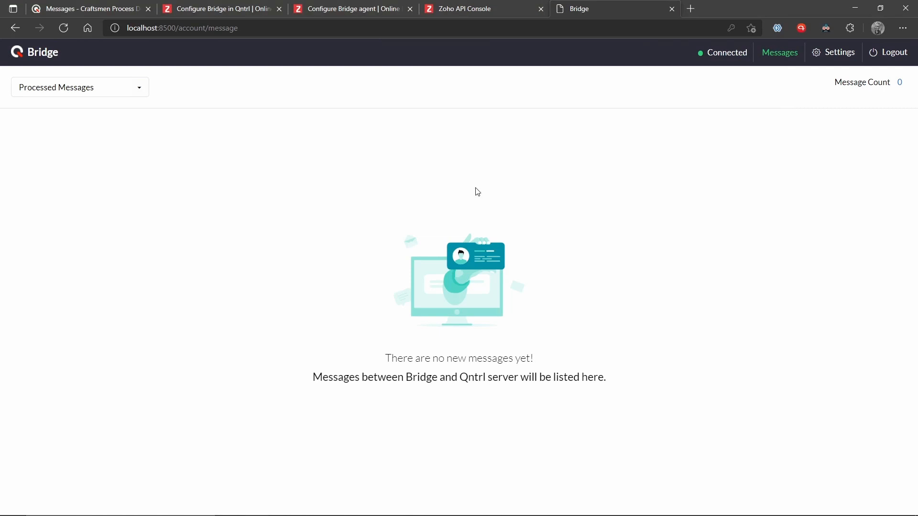
pyautogui.click(228, 510)
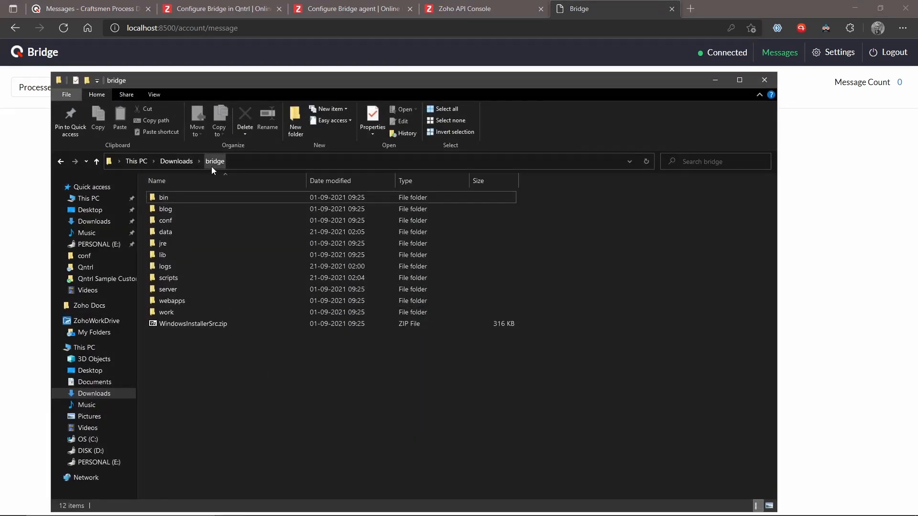
pyautogui.doubleClick(180, 197)
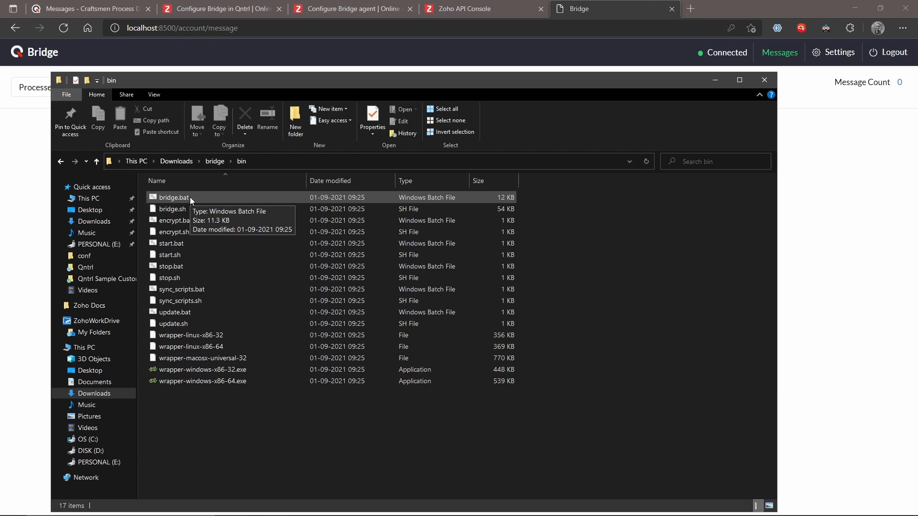
pyautogui.click(765, 80)
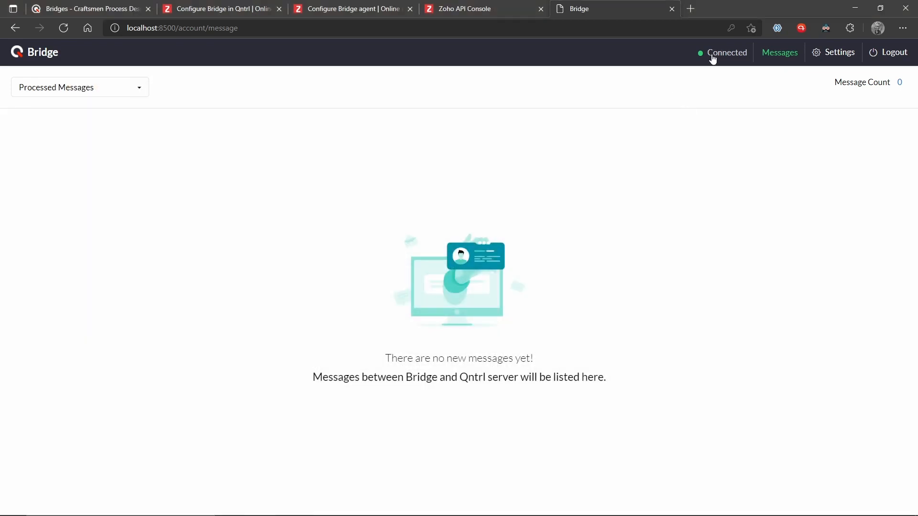
# Review the bridge Configuration settings page and the Reset Password form.
pyautogui.click(839, 52)
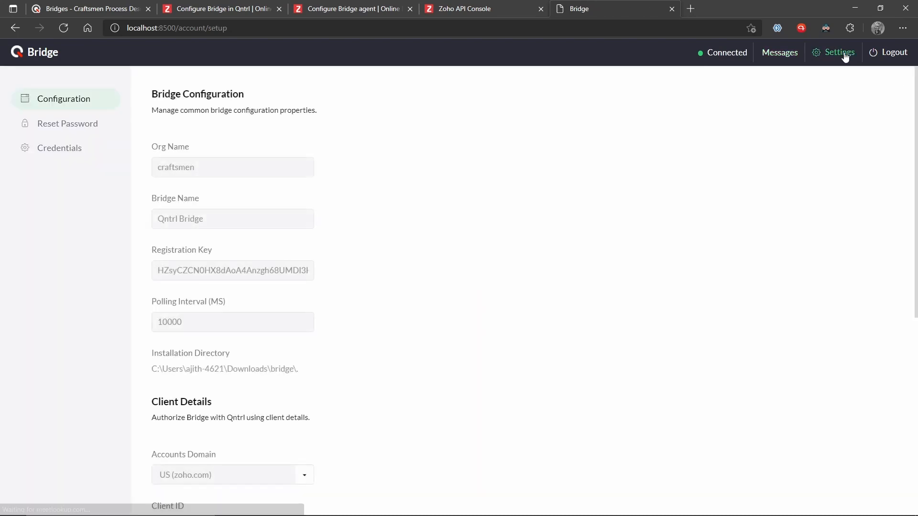
pyautogui.scroll(-7, 196, 79)
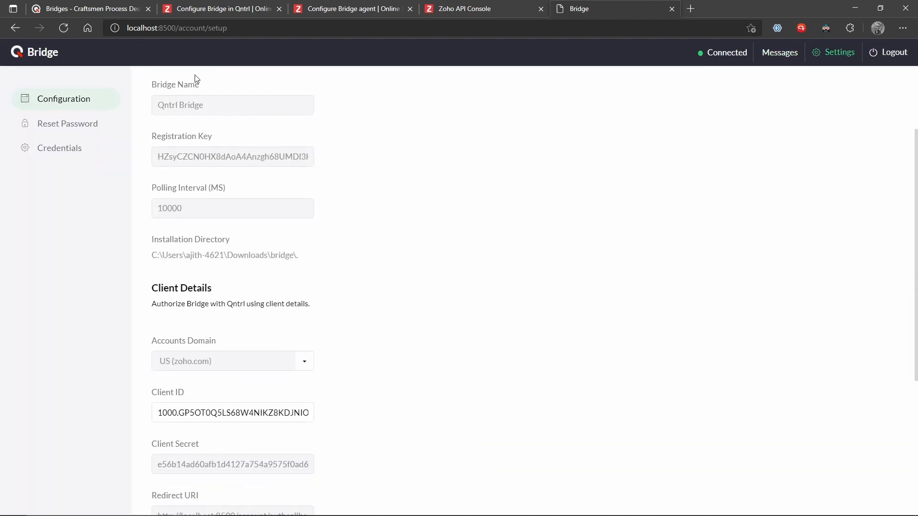
pyautogui.scroll(7, 196, 79)
pyautogui.click(71, 131)
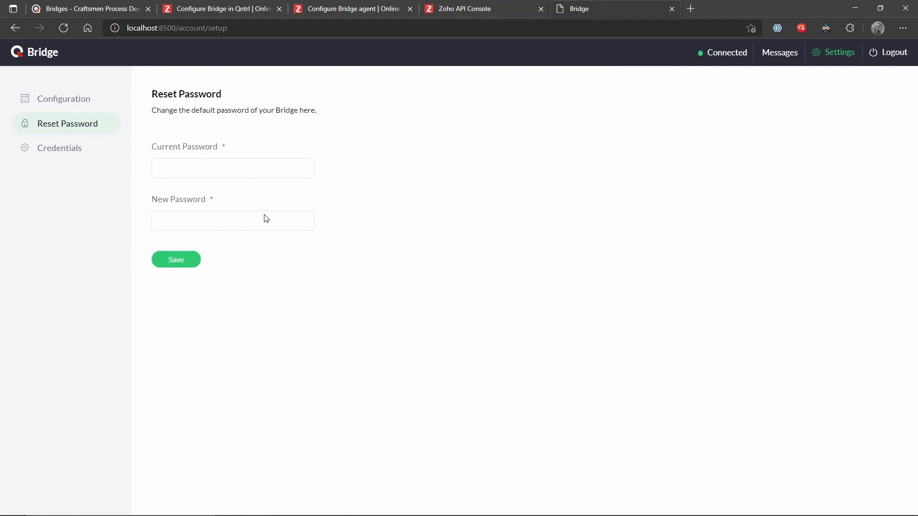
# On the empty Credentials page, start a new credential and list the credential types.
pyautogui.click(69, 151)
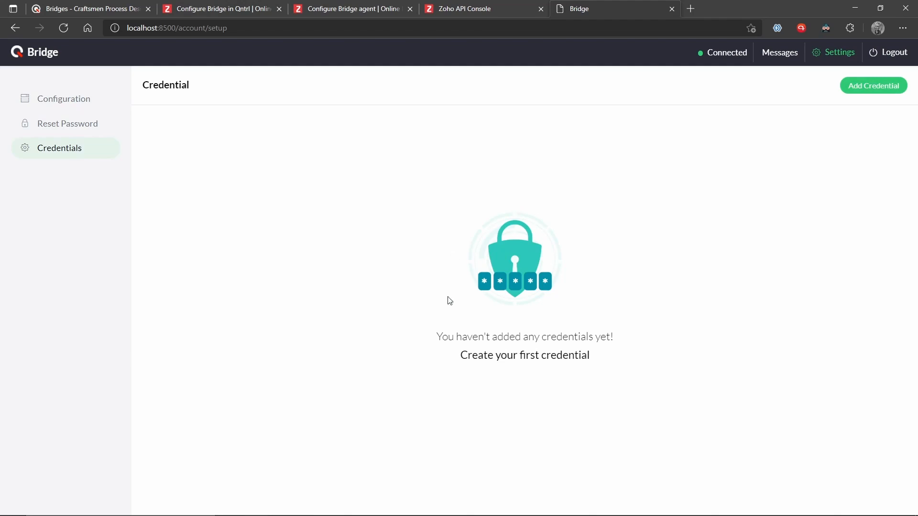
pyautogui.click(897, 85)
pyautogui.click(485, 263)
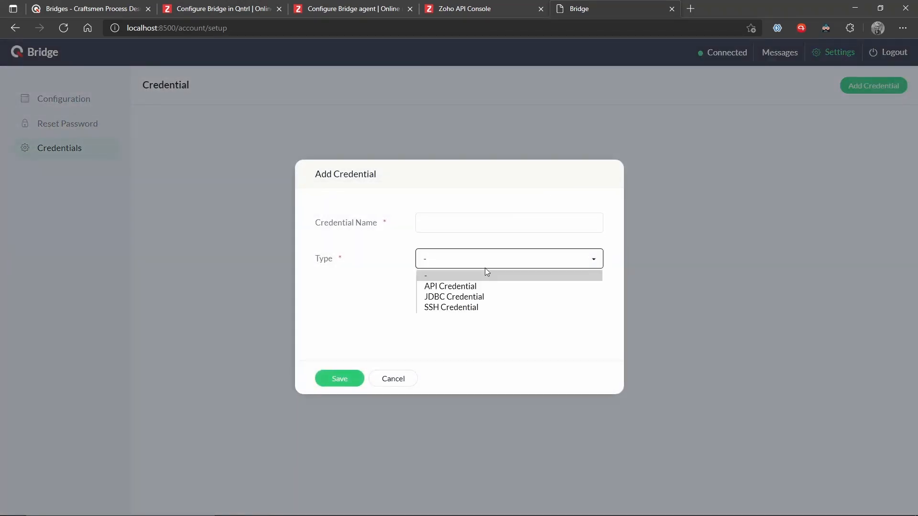
# Pick API Credential as the type, then return to Qntrl's bridge configuration page.
pyautogui.click(474, 291)
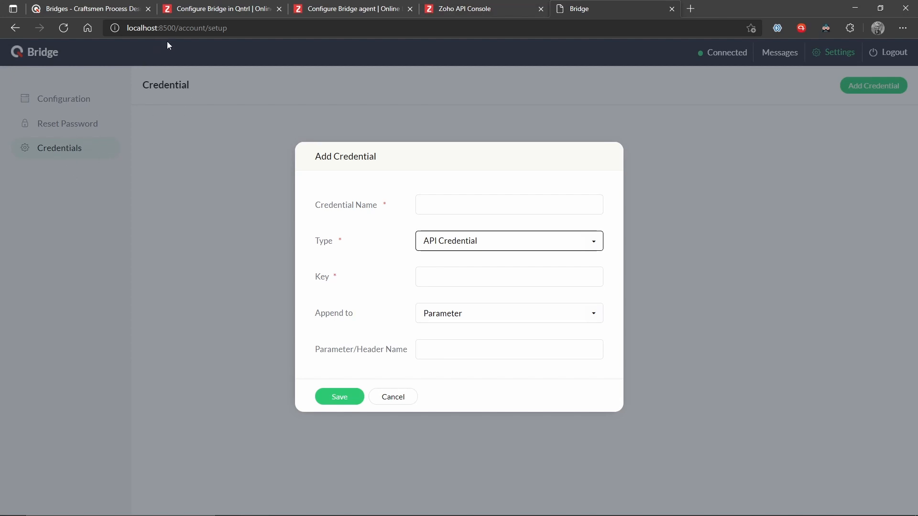
pyautogui.click(133, 5)
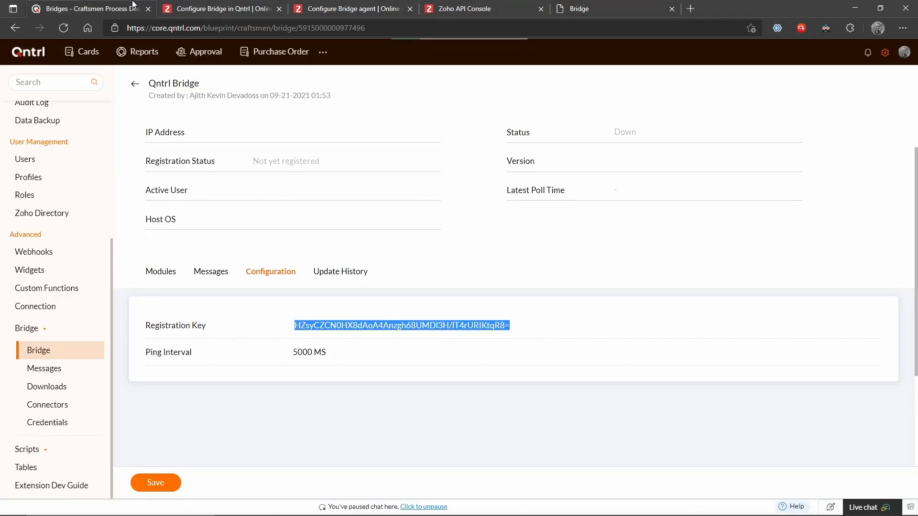
# Start a new Qntrl credential typed JDBC (after trying OAuth 2.0), then switch to the Bridge tab.
pyautogui.click(57, 425)
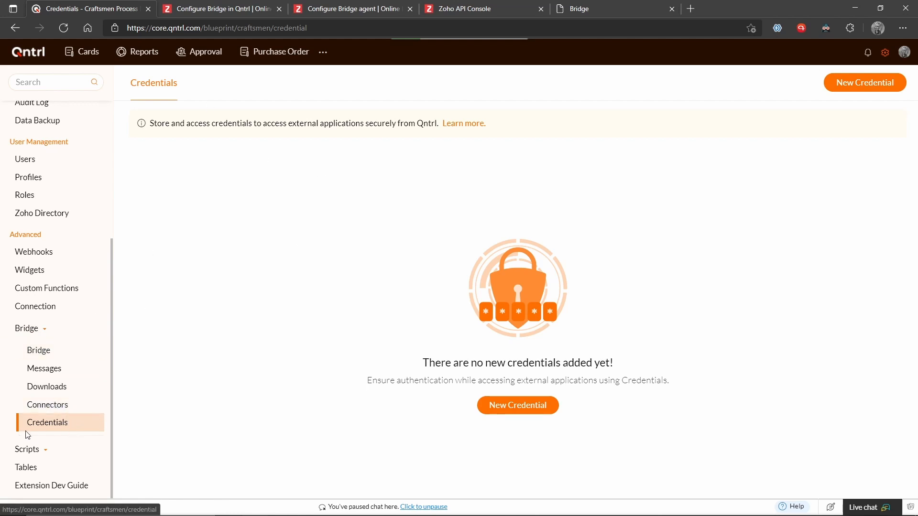
pyautogui.click(500, 405)
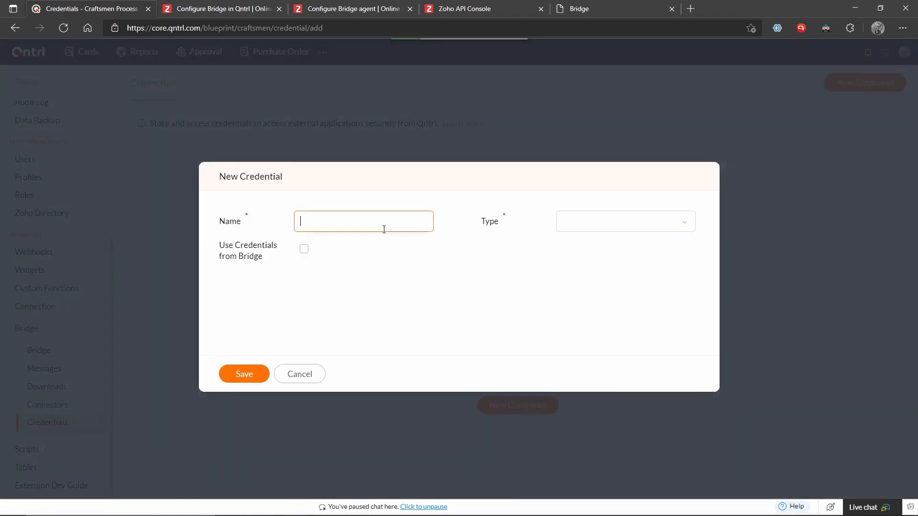
pyautogui.click(629, 230)
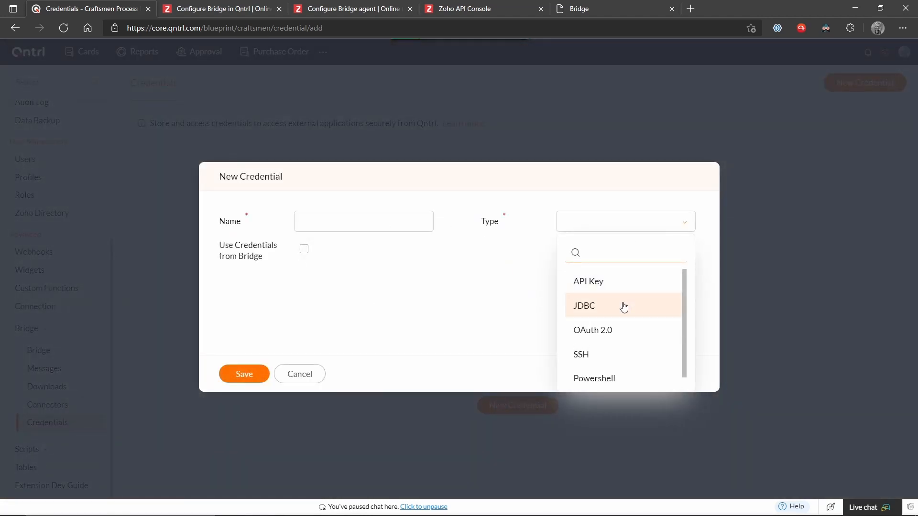
pyautogui.click(638, 336)
pyautogui.click(596, 221)
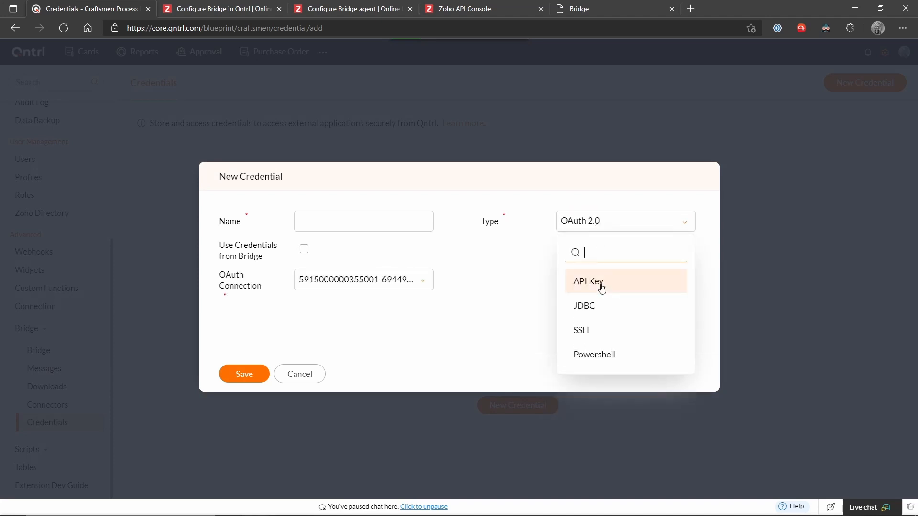
pyautogui.click(600, 315)
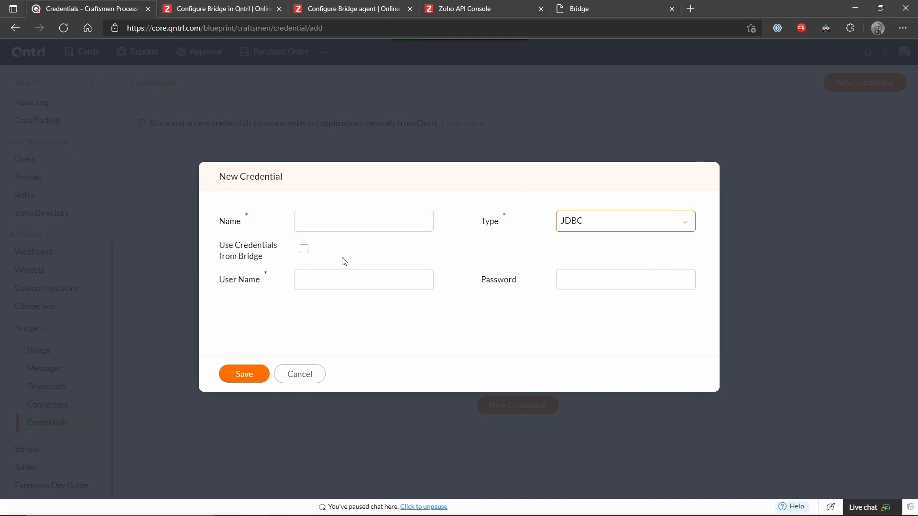
pyautogui.click(314, 278)
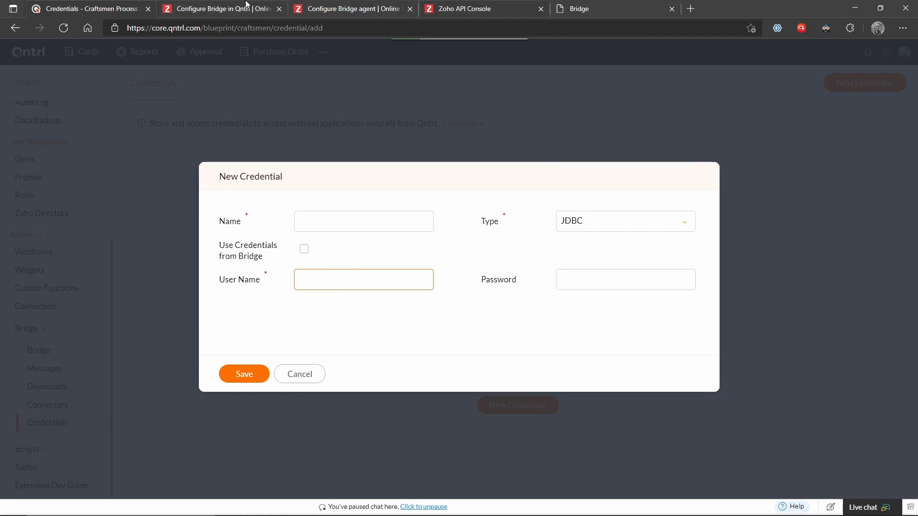
pyautogui.click(568, 7)
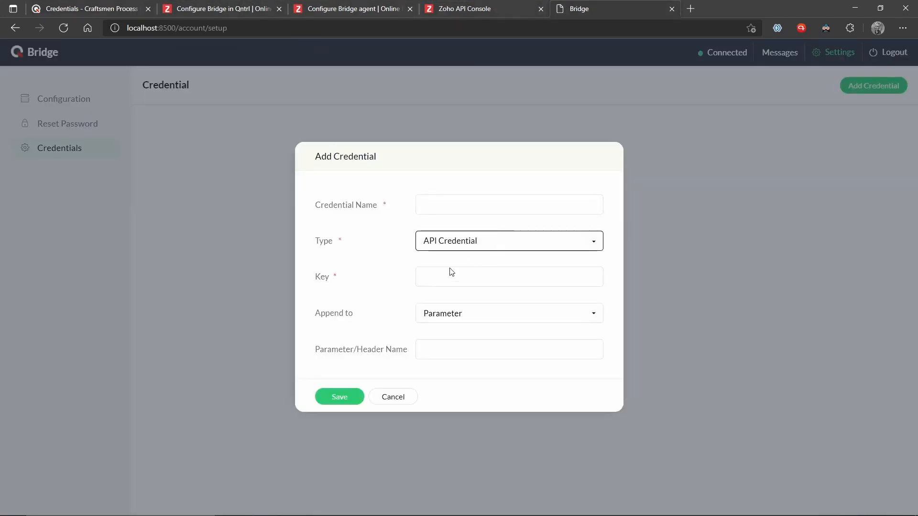
# Check the Key and Parameter Name fields, then cancel Bridge's Add Credential dialog.
pyautogui.click(435, 279)
pyautogui.click(453, 356)
pyautogui.click(405, 398)
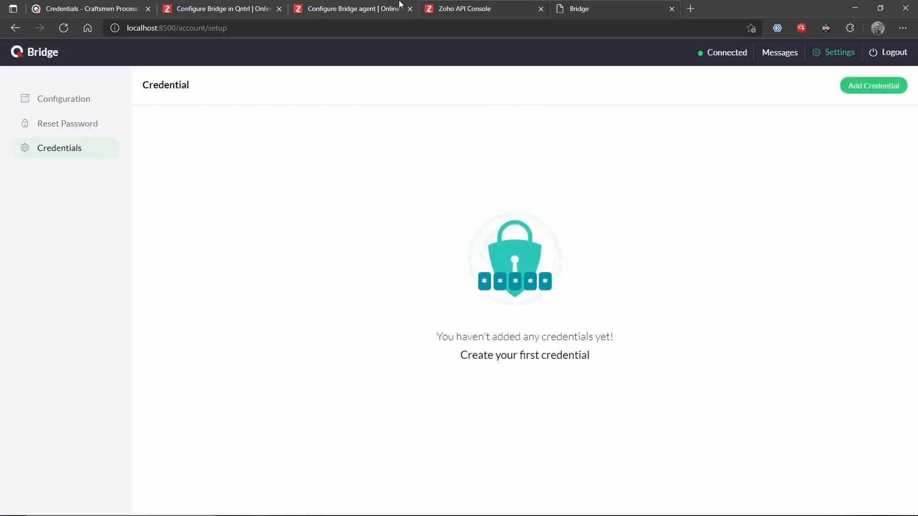
# Make Qntrl's JDBC credential use credentials from Bridge, then return to the Bridge tab.
pyautogui.click(119, 9)
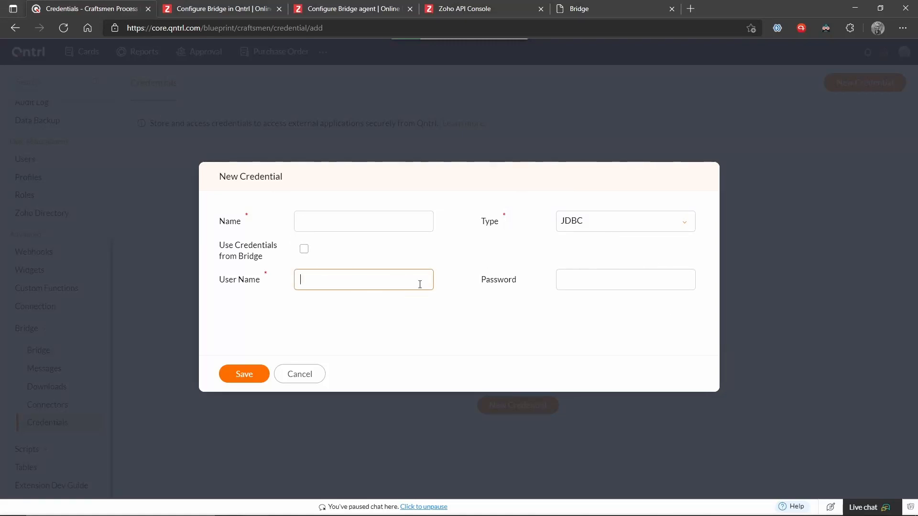
pyautogui.click(304, 250)
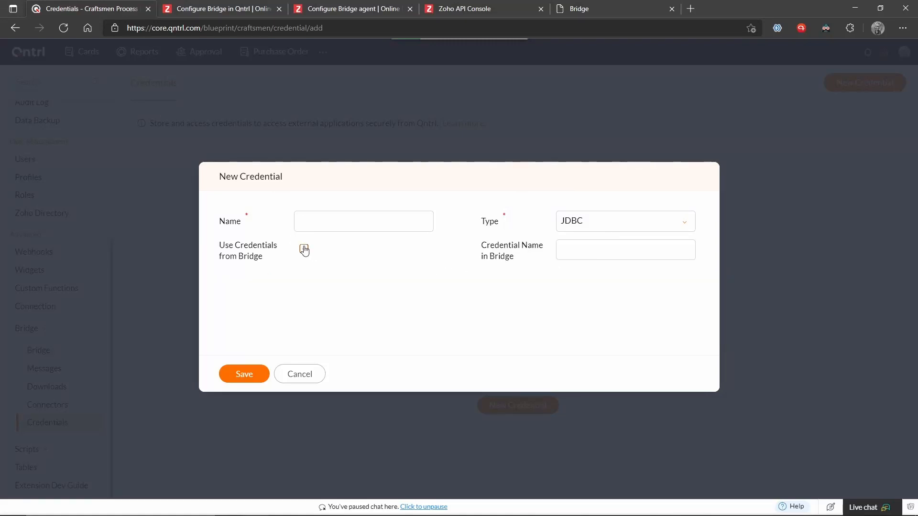
pyautogui.click(636, 245)
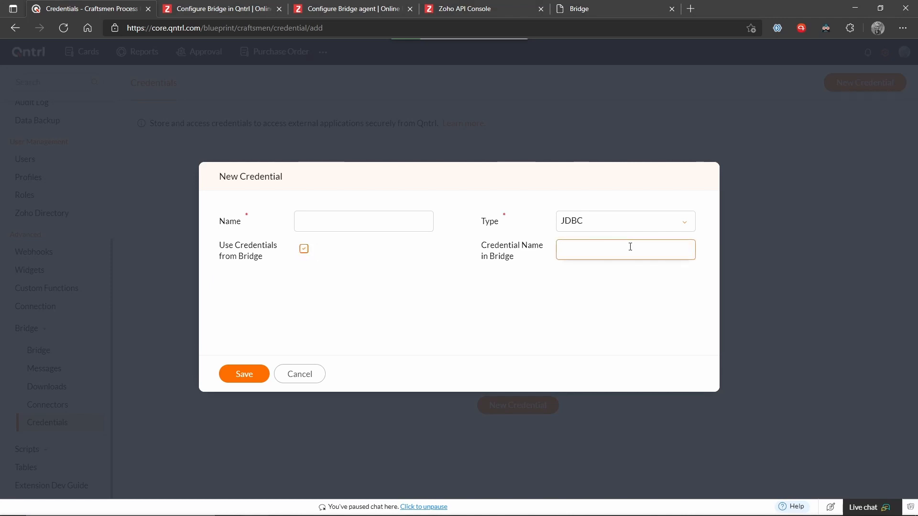
pyautogui.click(589, 7)
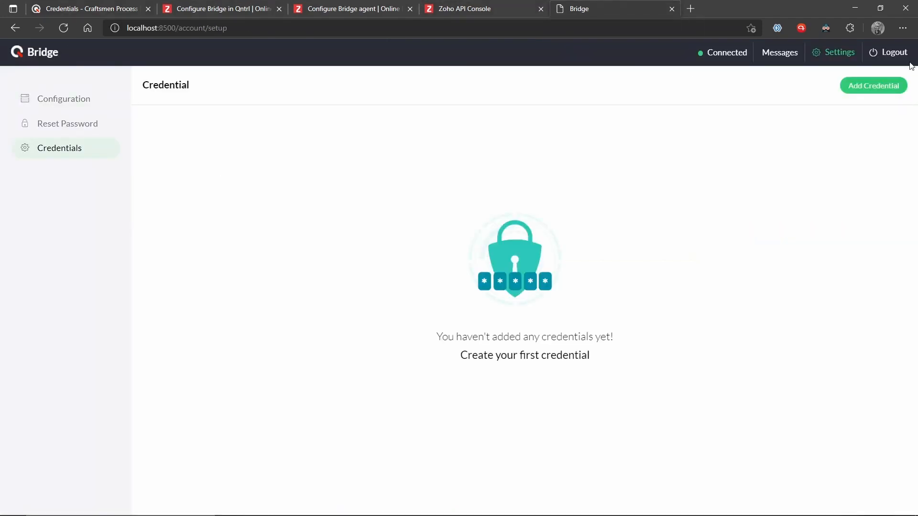
# Draft a Bridge JDBC Credential named 'Bridge Auth', discard it unsaved, and return to Qntrl.
pyautogui.click(880, 86)
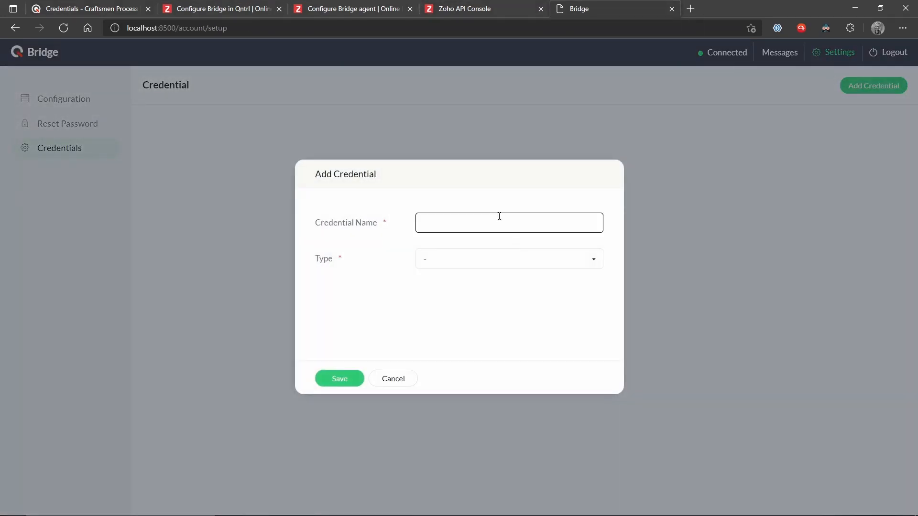
pyautogui.write('Bridge Auth')
pyautogui.click(457, 258)
pyautogui.click(459, 298)
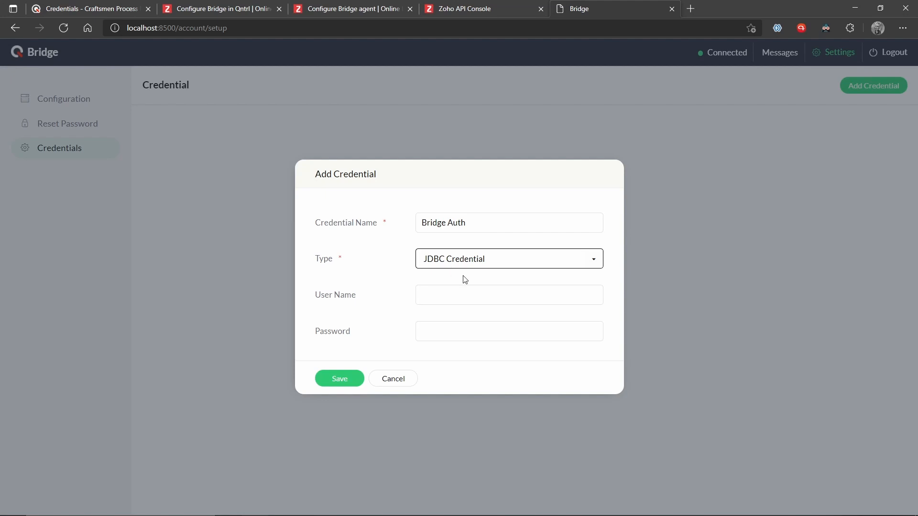
pyautogui.click(449, 298)
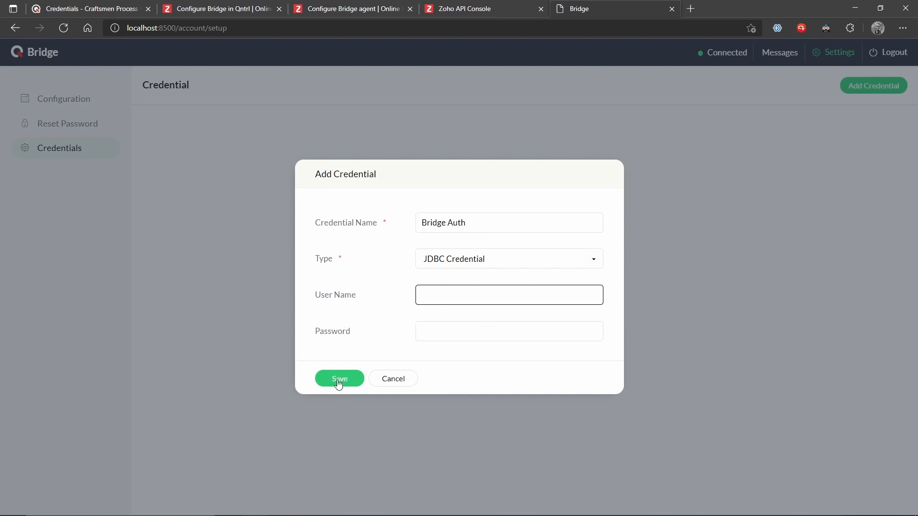
pyautogui.click(380, 383)
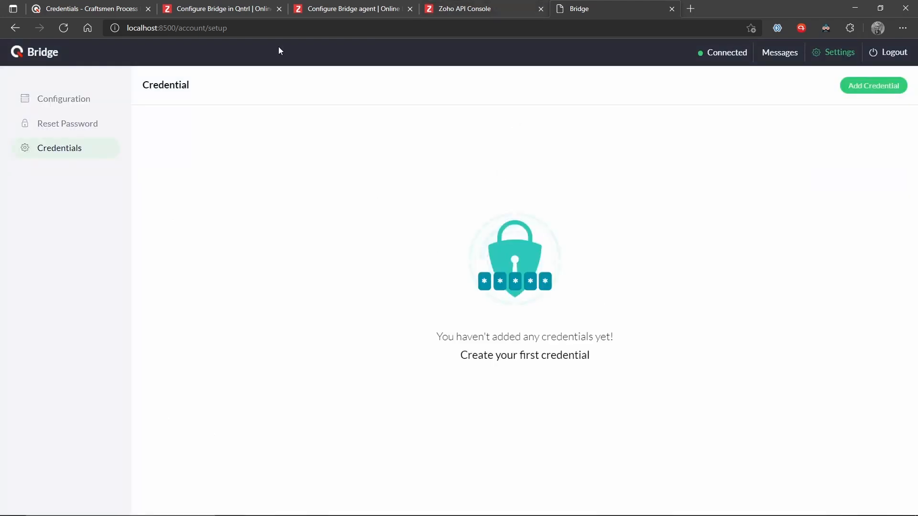
pyautogui.click(82, 7)
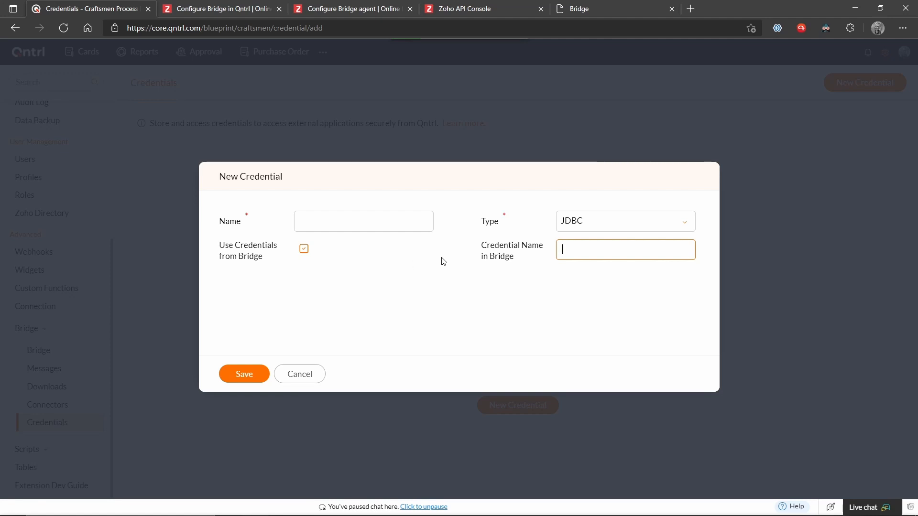
# Cancel Qntrl's unsaved New Credential and highlight the credentials description sentence.
pyautogui.click(303, 375)
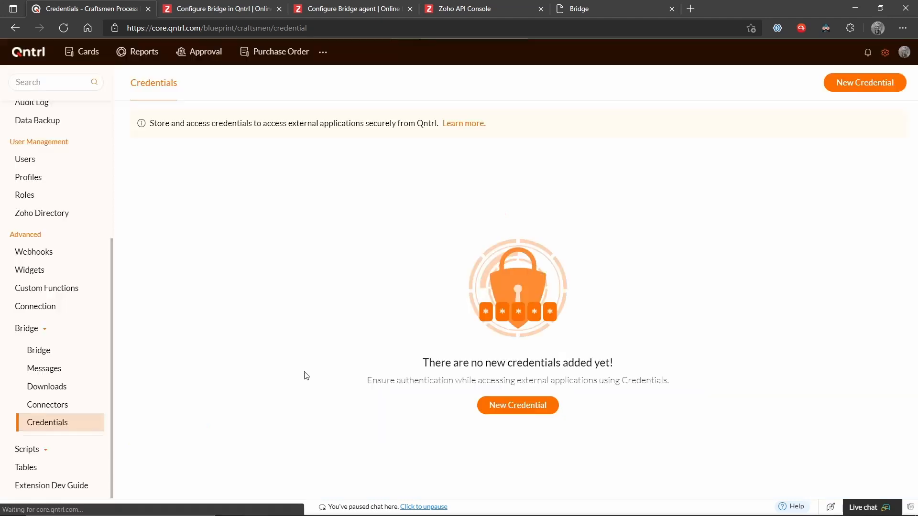
pyautogui.moveTo(153, 123); pyautogui.dragTo(358, 126)
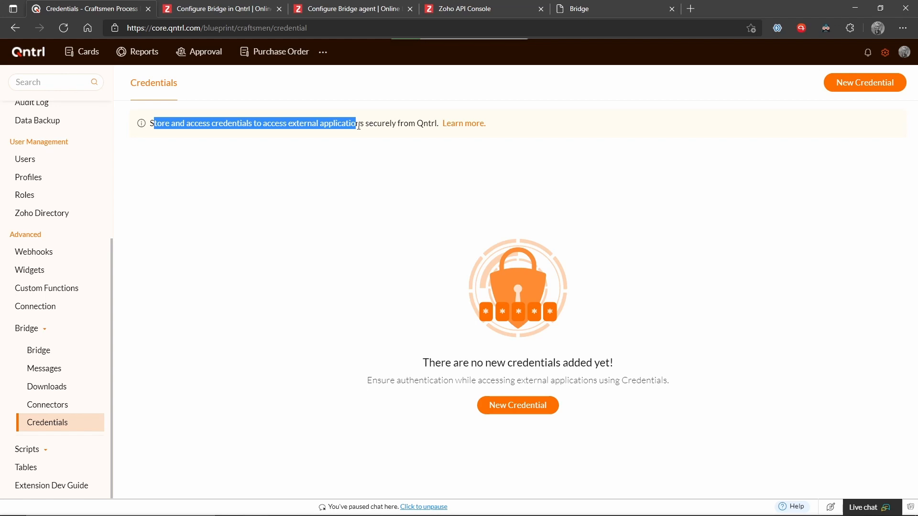
# Go to Connectors under Bridge in the settings sidebar.
pyautogui.click(25, 409)
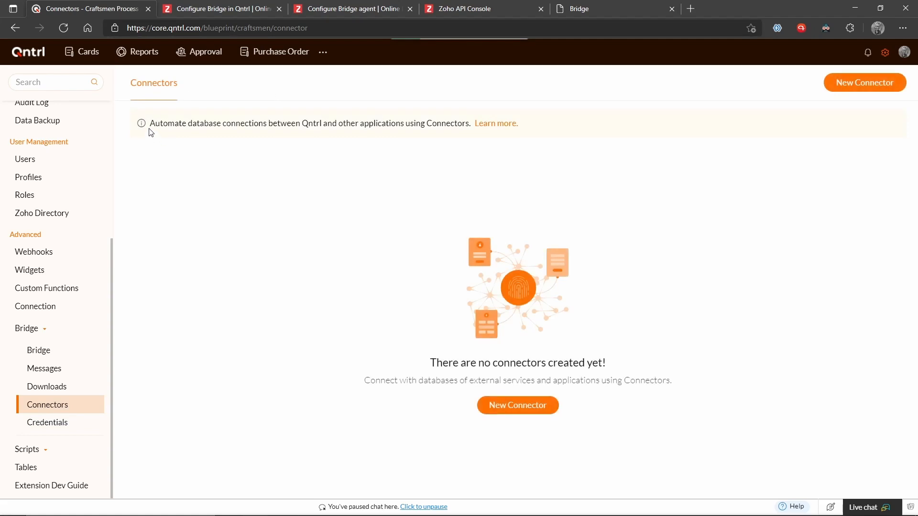
pyautogui.moveTo(158, 128); pyautogui.dragTo(368, 140)
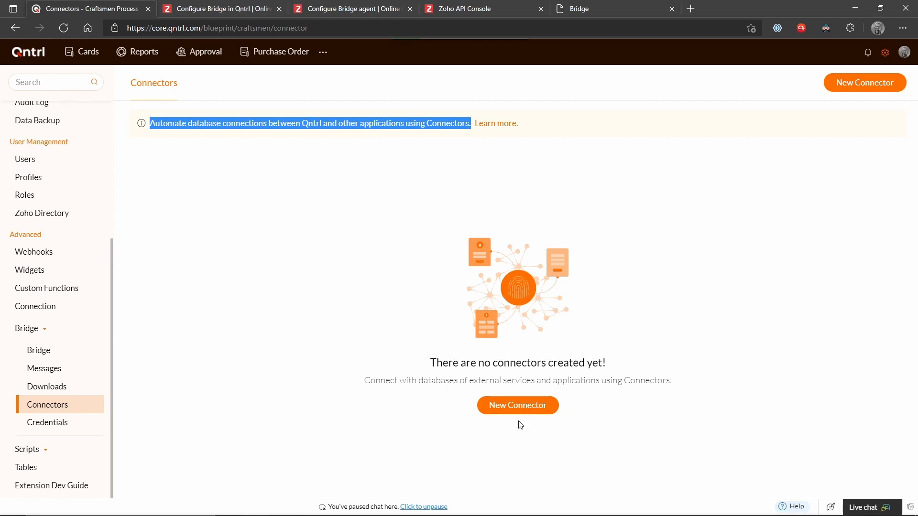
pyautogui.click(542, 408)
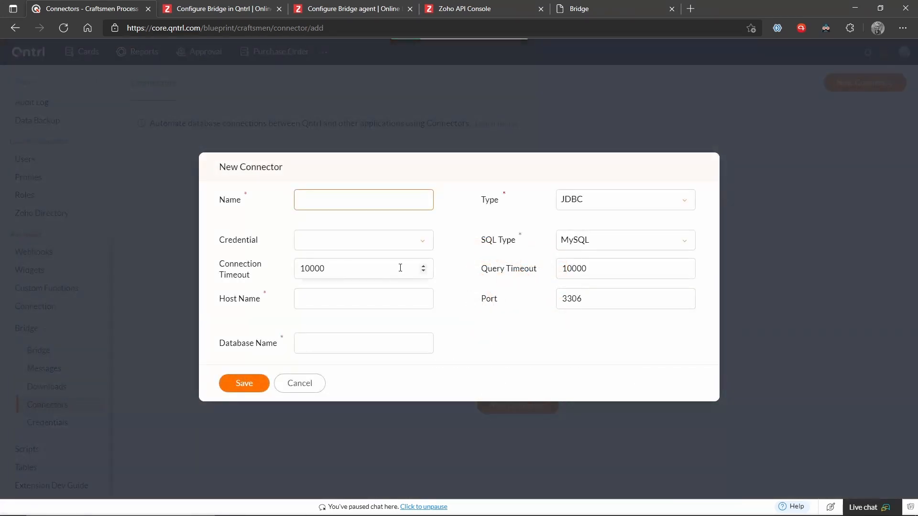
pyautogui.click(359, 239)
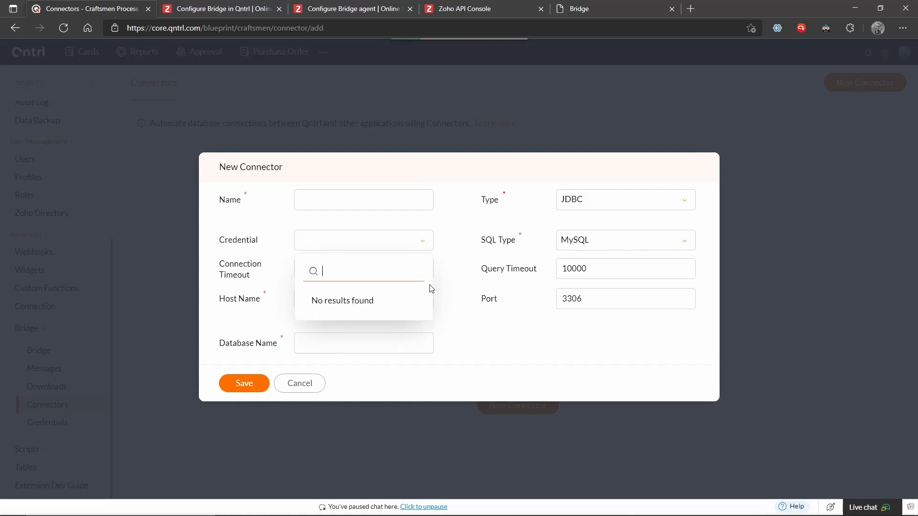
pyautogui.click(452, 284)
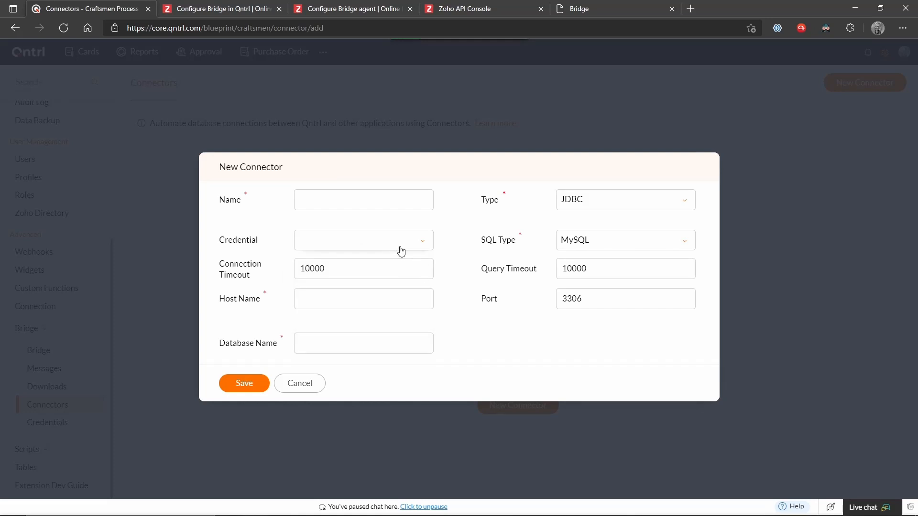
pyautogui.click(581, 244)
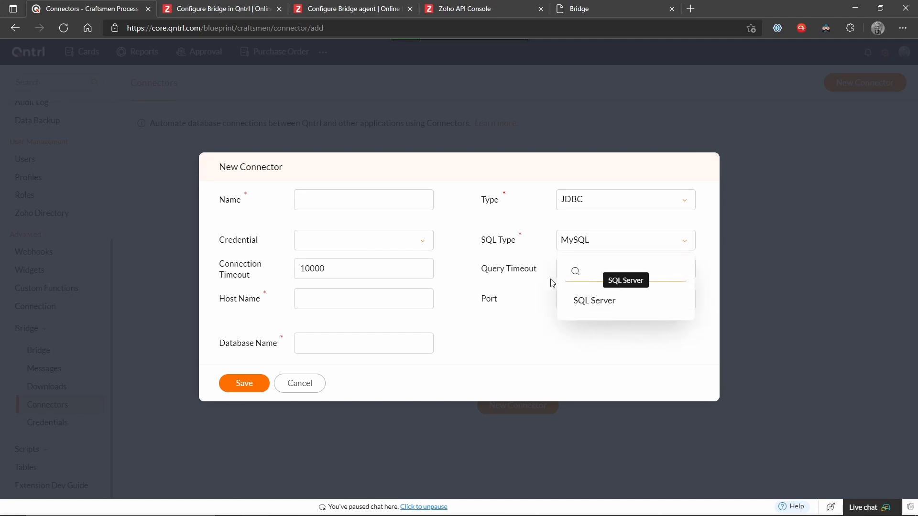
pyautogui.click(520, 304)
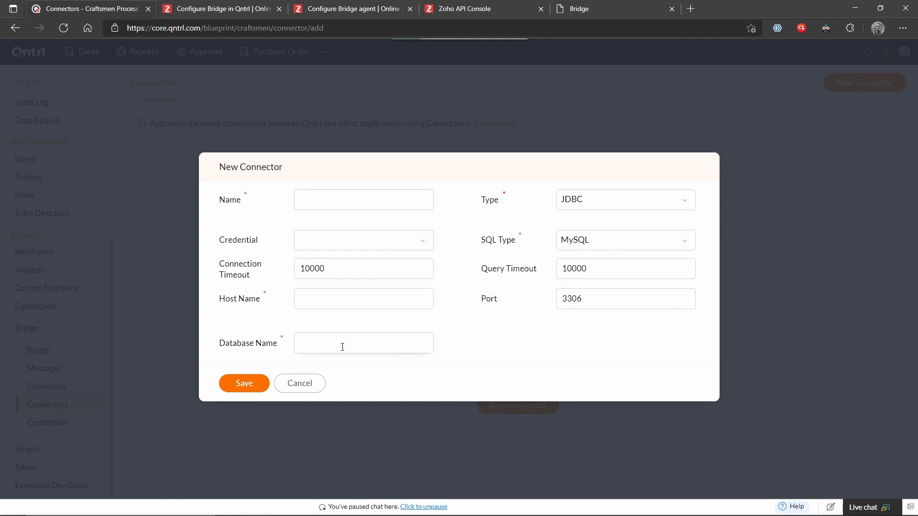
pyautogui.click(308, 393)
pyautogui.scroll(5, 67, 191)
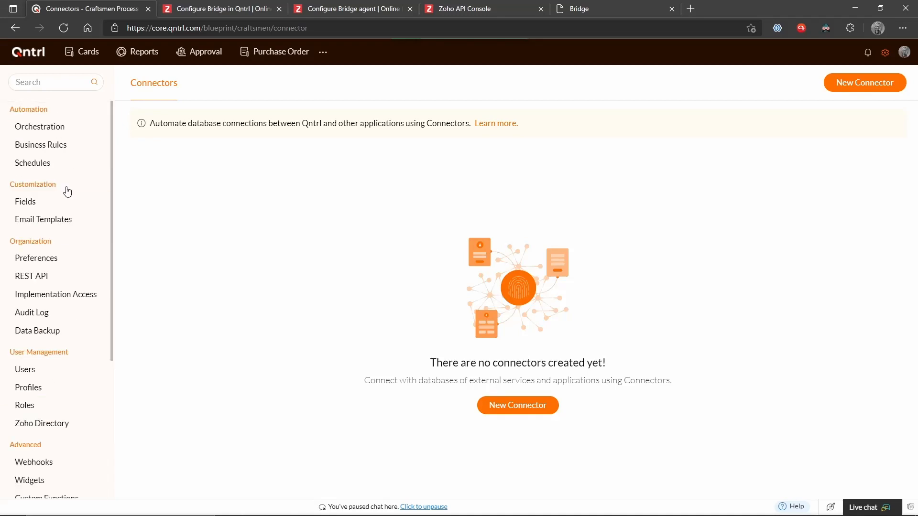
# View the Accounting orchestration's form and the Configure Bridge help article, then close the editor unchanged.
pyautogui.click(50, 127)
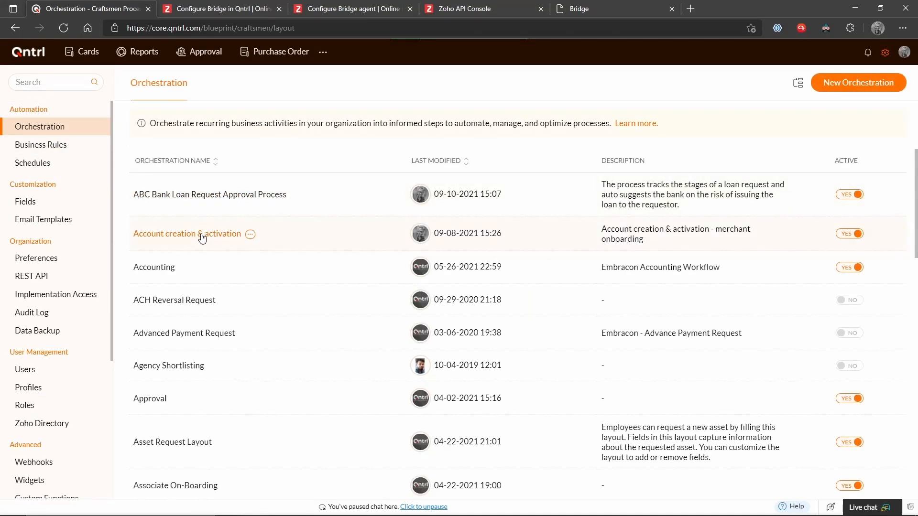
pyautogui.click(154, 268)
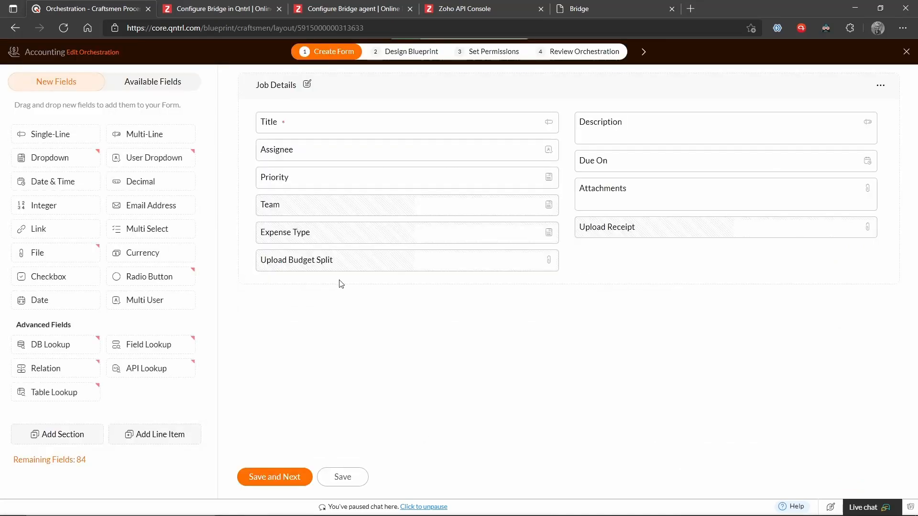
pyautogui.moveTo(70, 345)
pyautogui.click(266, 4)
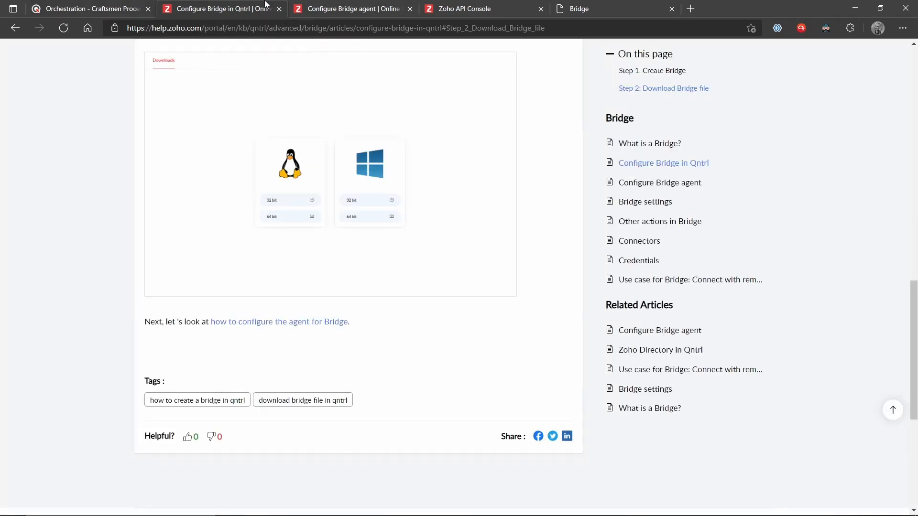
pyautogui.click(141, 4)
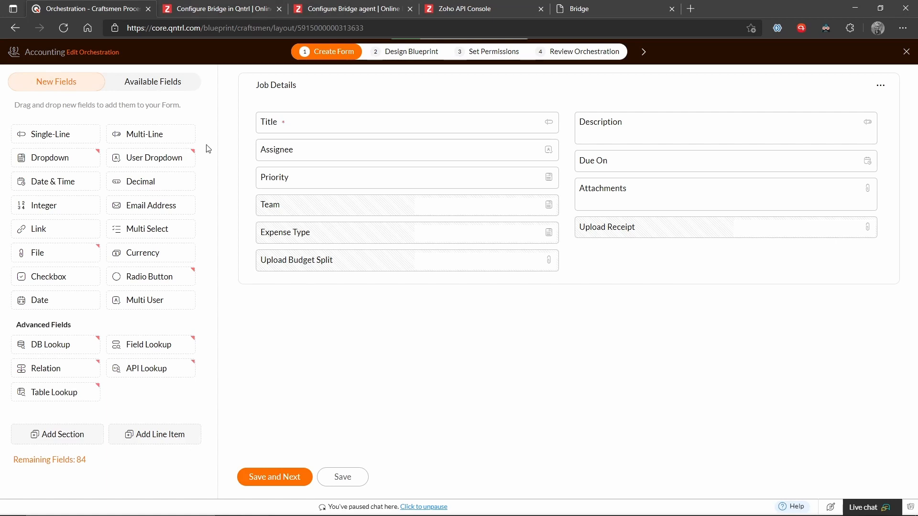
pyautogui.click(906, 52)
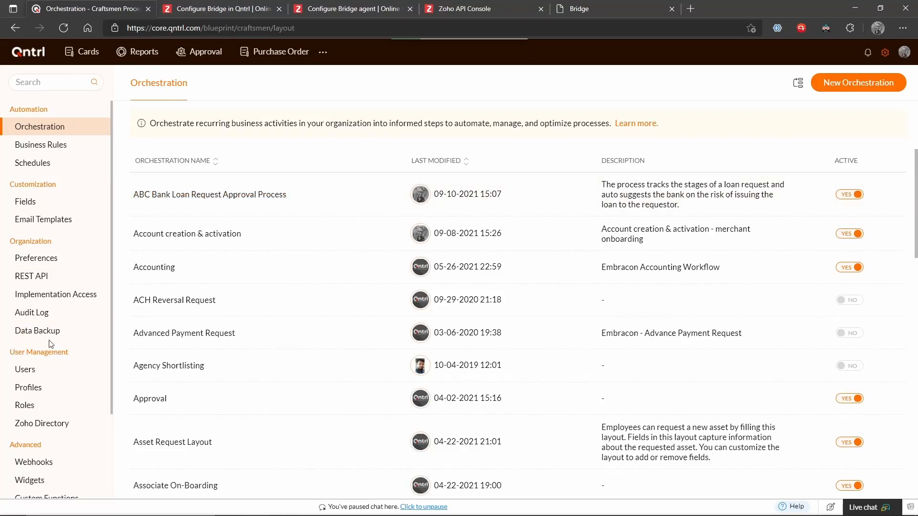
# Expand Bridge in the settings sidebar, open Messages, and start a New Message.
pyautogui.scroll(-3, 48, 430)
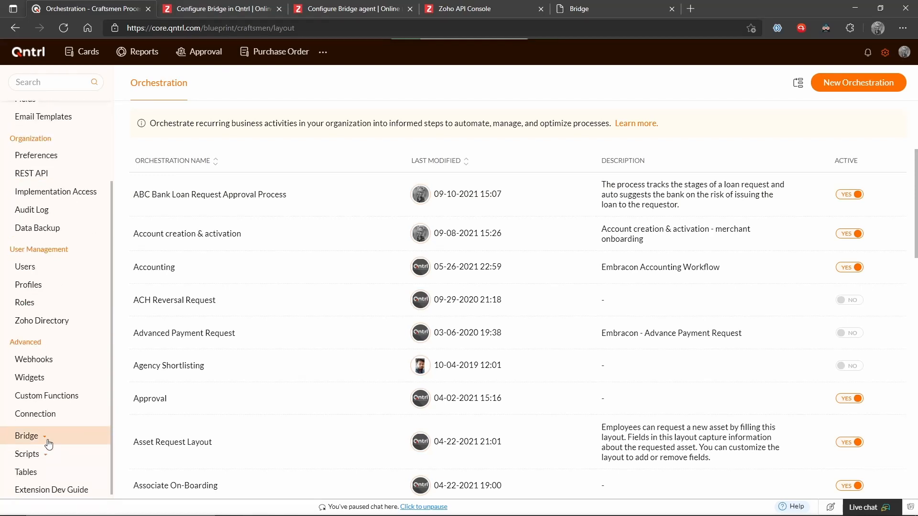
pyautogui.click(46, 439)
pyautogui.scroll(-2, 72, 421)
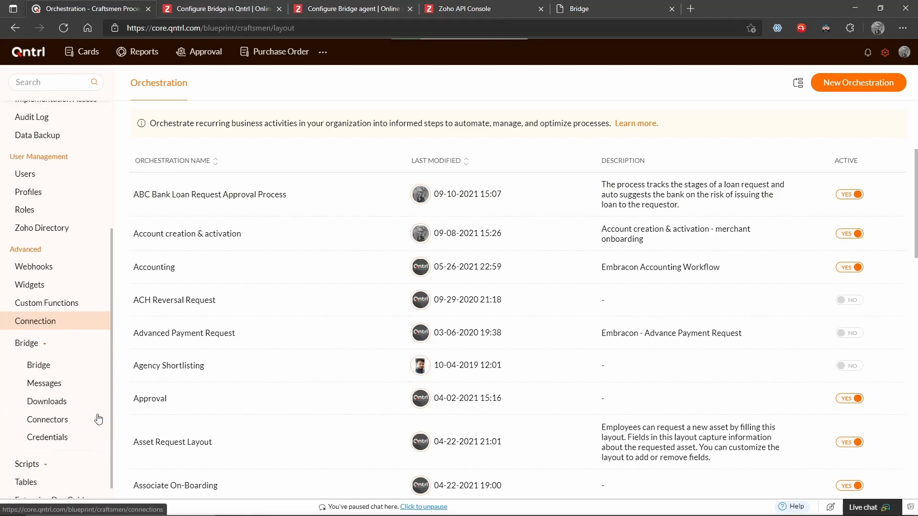
pyautogui.click(56, 388)
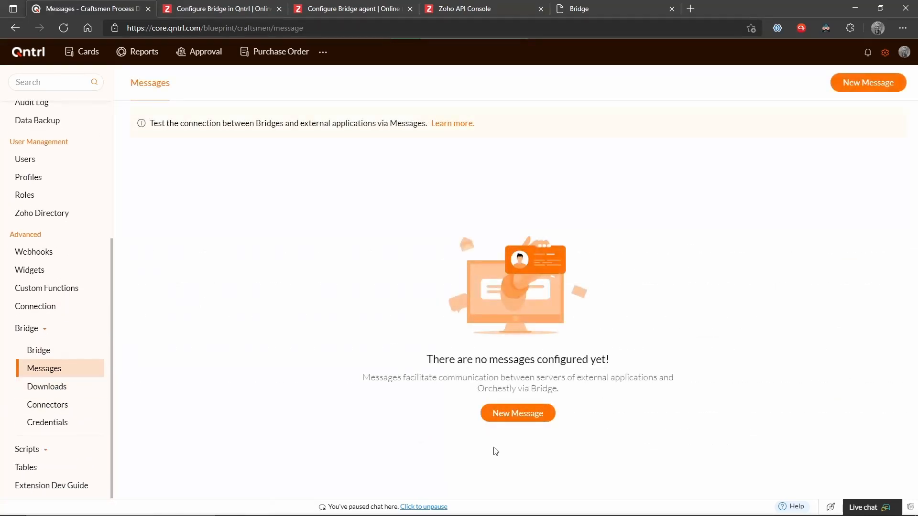
pyautogui.click(529, 415)
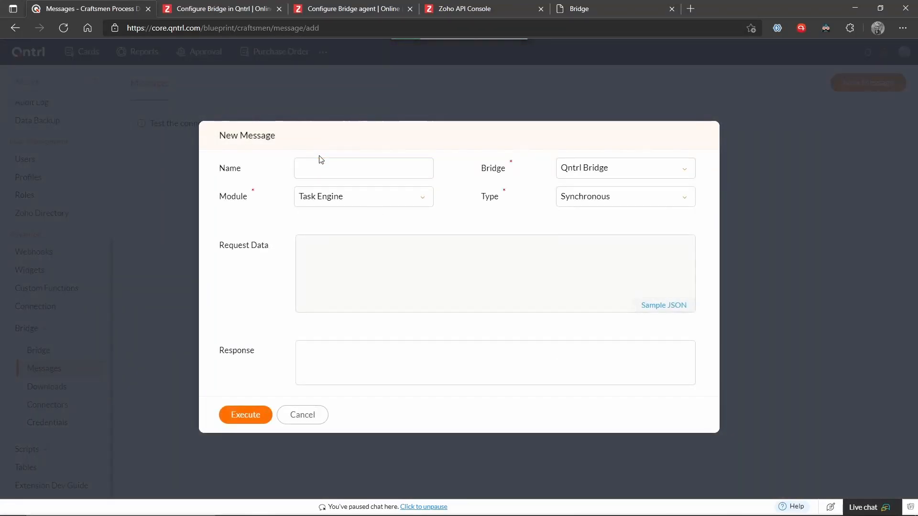
# Load the sample JSON request and replace <credential_name> with 'Qntrl Bridge'.
pyautogui.click(320, 161)
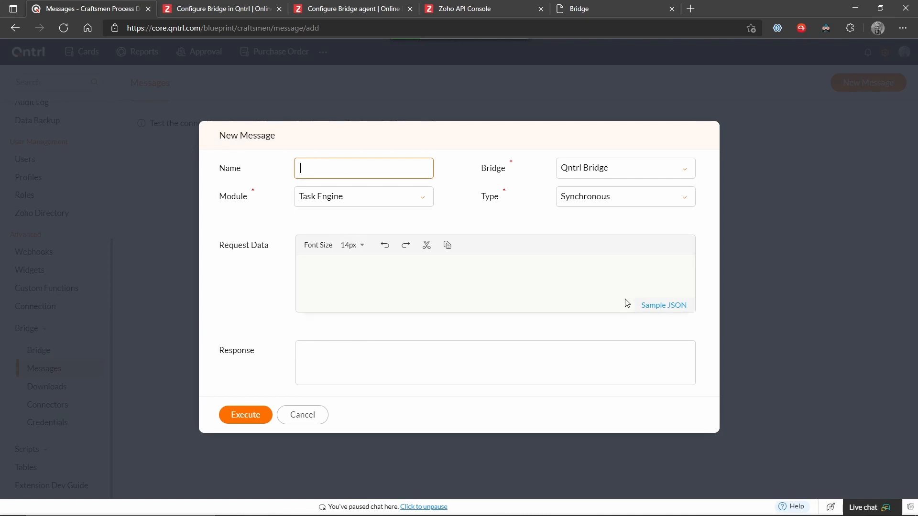
pyautogui.click(660, 307)
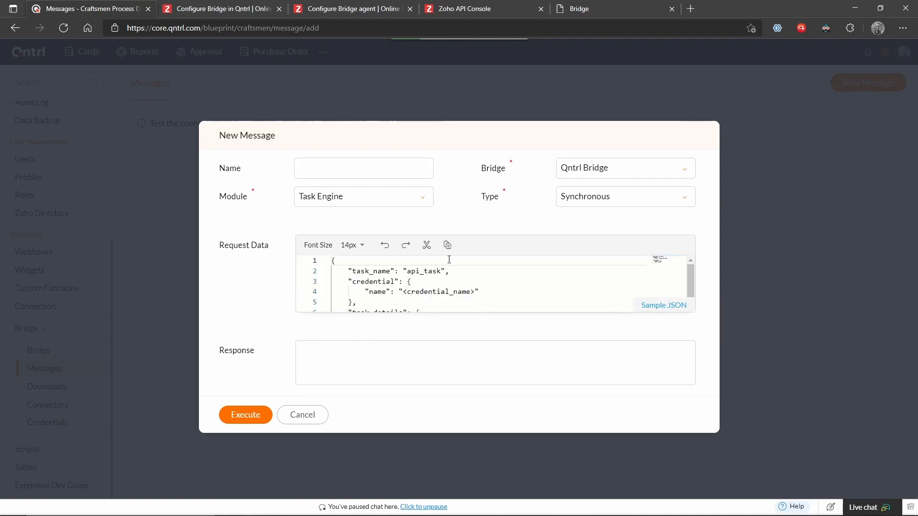
pyautogui.click(447, 288)
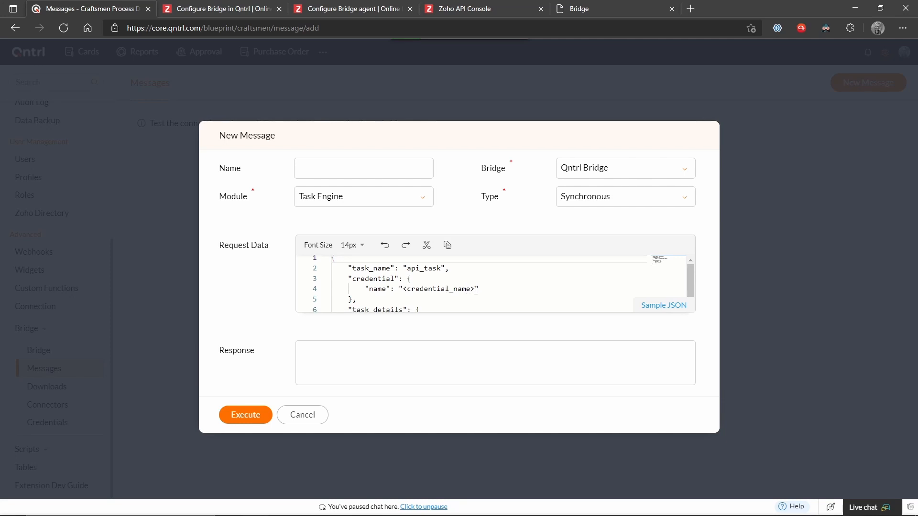
pyautogui.click(467, 289)
pyautogui.moveTo(468, 289); pyautogui.dragTo(404, 292)
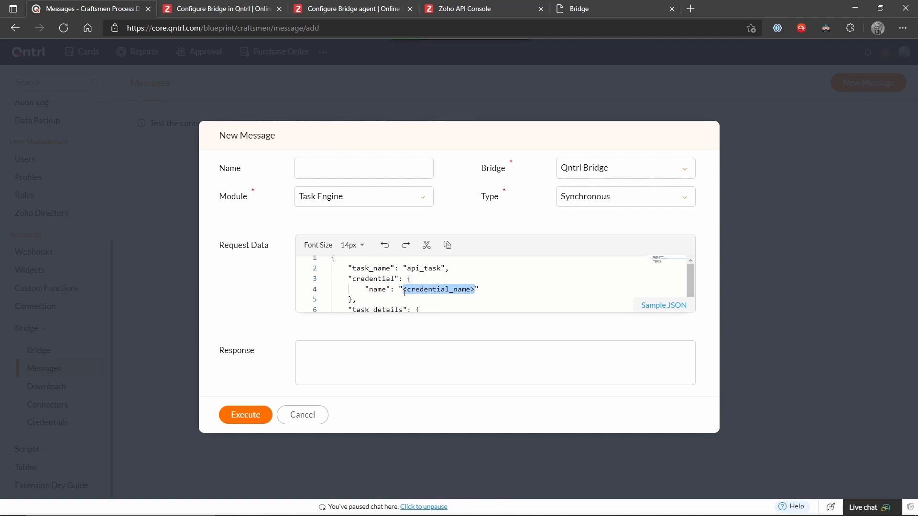
pyautogui.write('Qntrl')
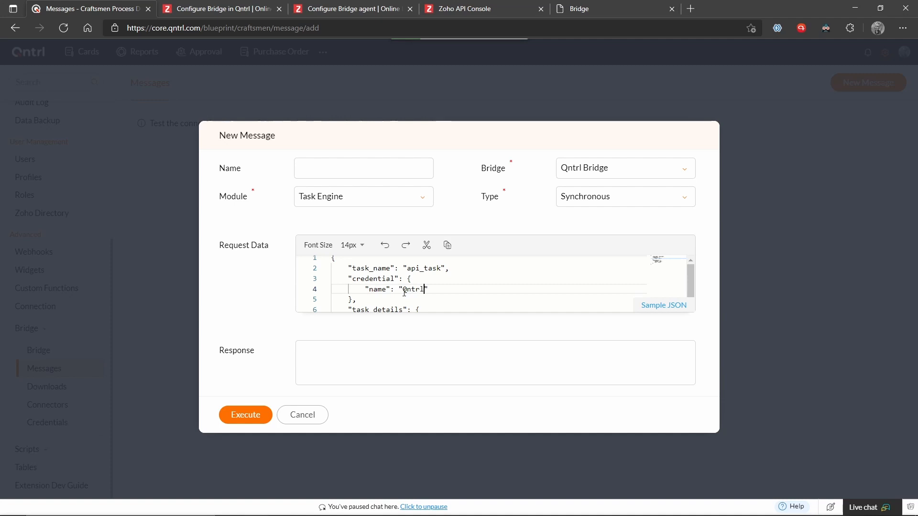
pyautogui.write(' Bri')
pyautogui.write('de')
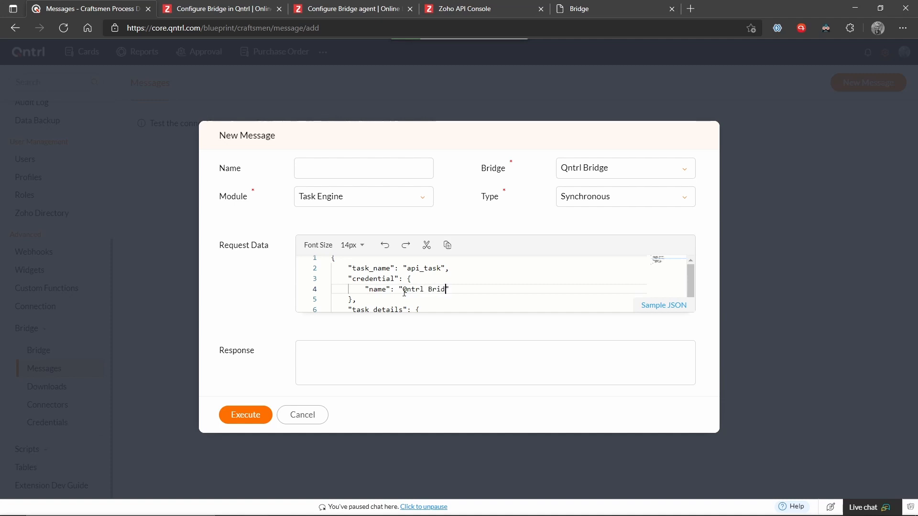
pyautogui.press('BackSpace')
pyautogui.write('ge')
# Look over the request data, then cancel the new message draft.
pyautogui.scroll(-3, 437, 289)
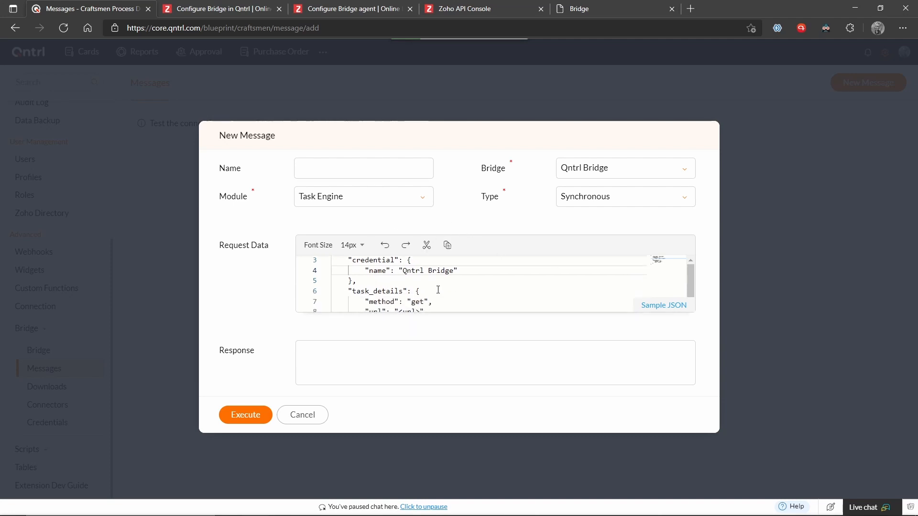
pyautogui.scroll(3, 438, 290)
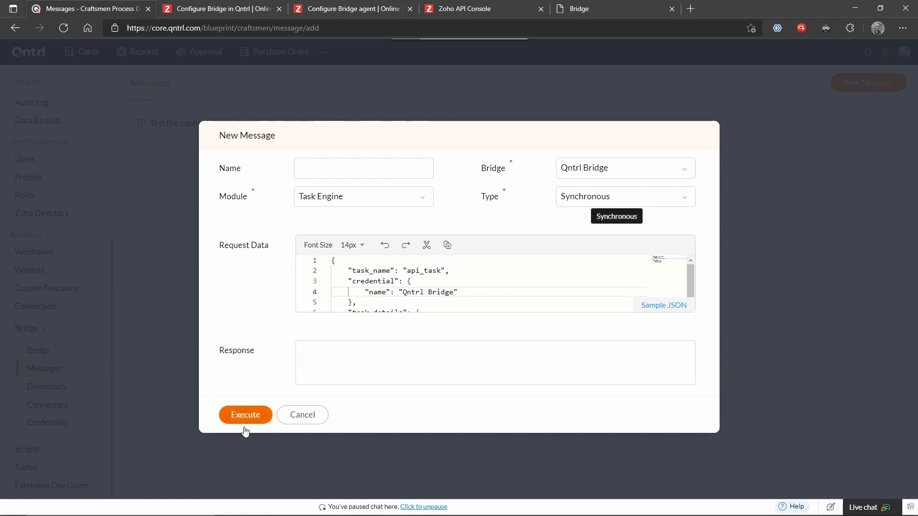
pyautogui.click(319, 419)
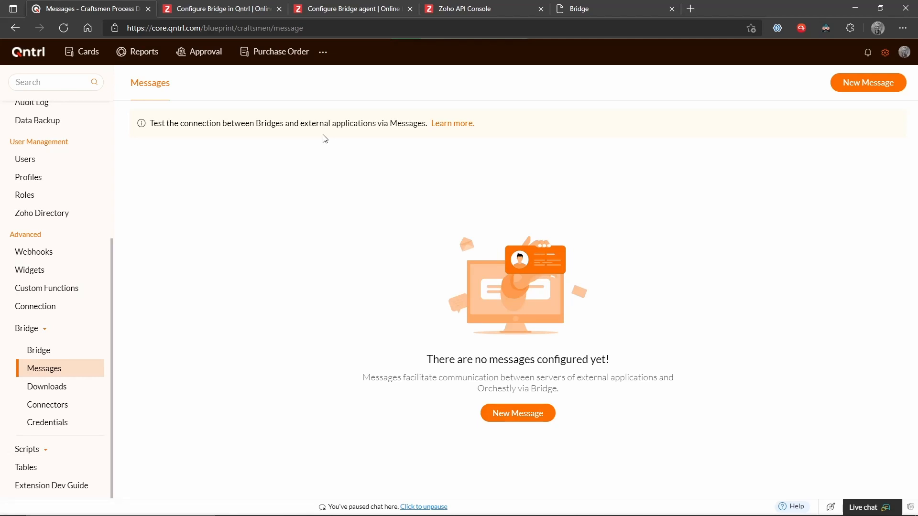
# Return to the Configure Bridge agent help article and scroll back up its Bridge article list.
pyautogui.click(242, 5)
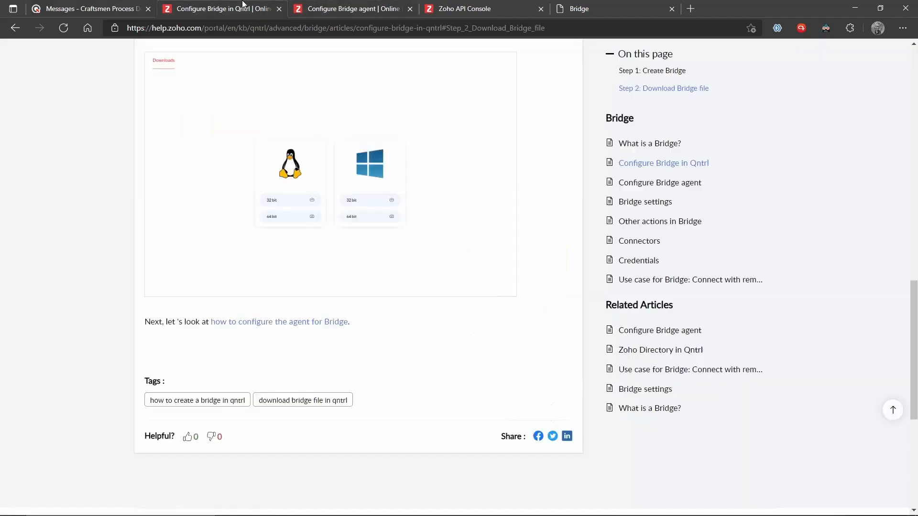
pyautogui.click(317, 6)
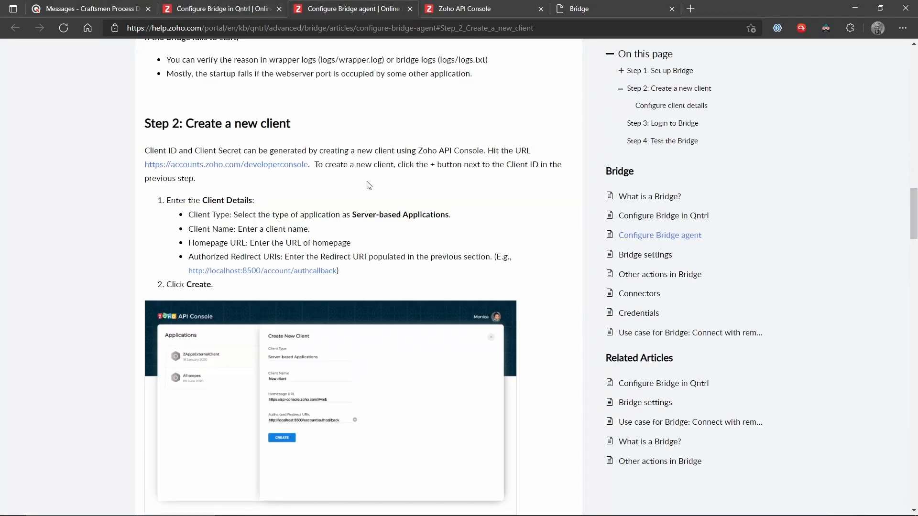
pyautogui.scroll(15, 368, 185)
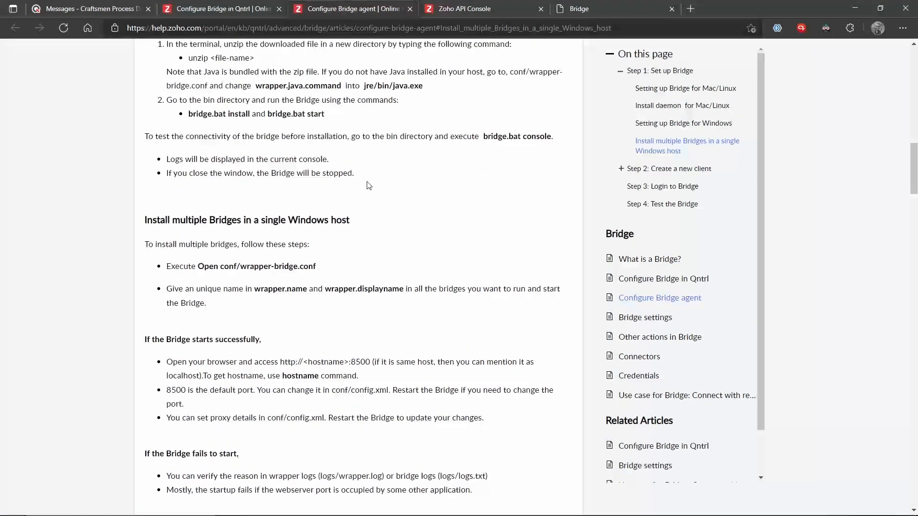
pyautogui.scroll(1, 368, 185)
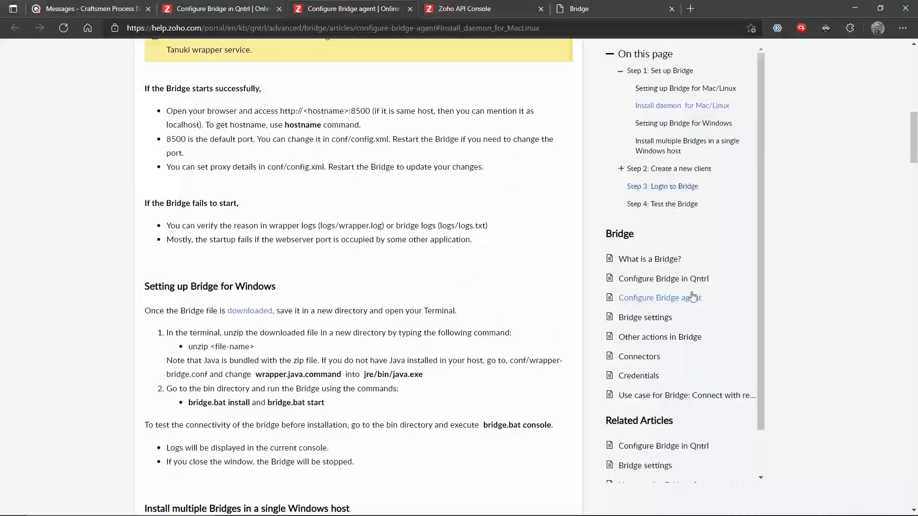
# Open the Credentials article and read its Add, Edit and Delete Credentials sections.
pyautogui.click(638, 378)
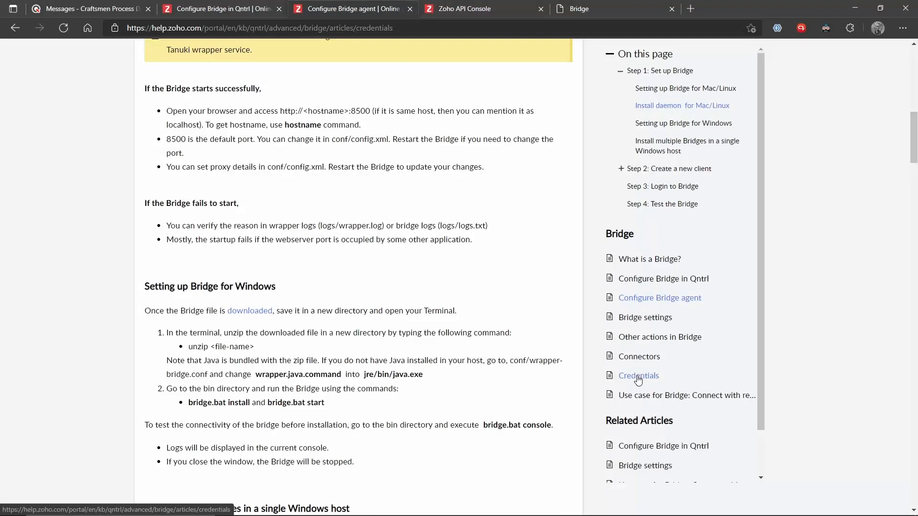
pyautogui.scroll(-6, 529, 341)
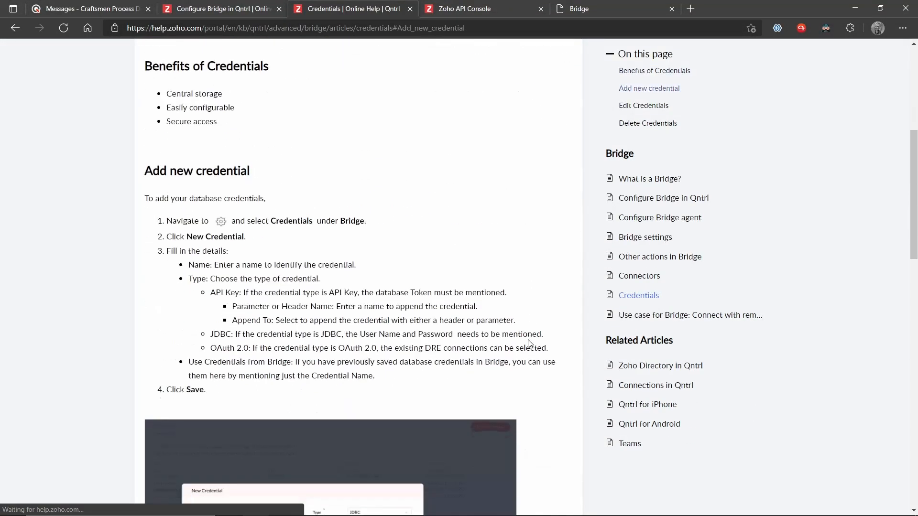
pyautogui.scroll(-7, 530, 344)
pyautogui.scroll(7, 530, 344)
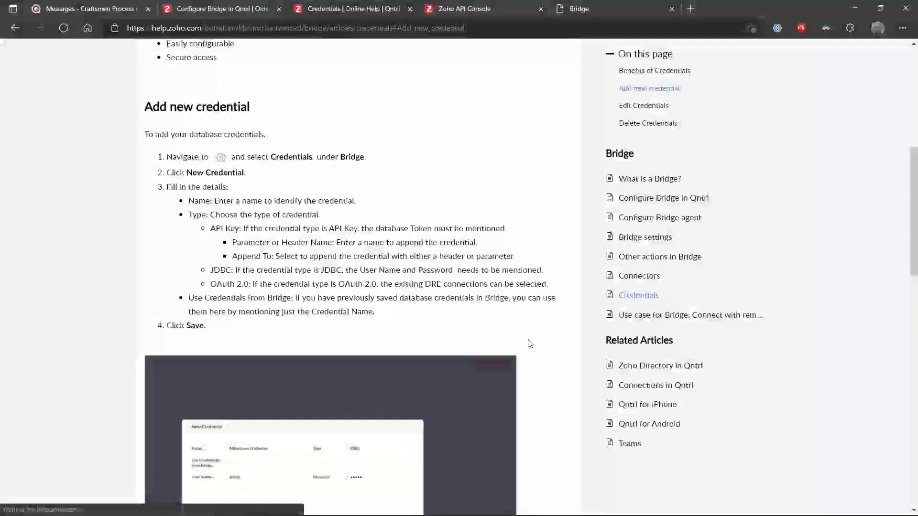
pyautogui.scroll(-7, 530, 344)
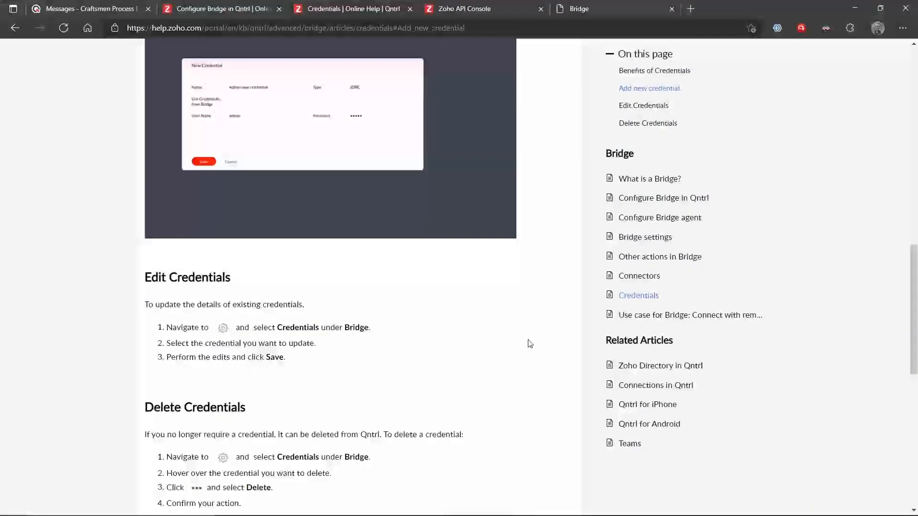